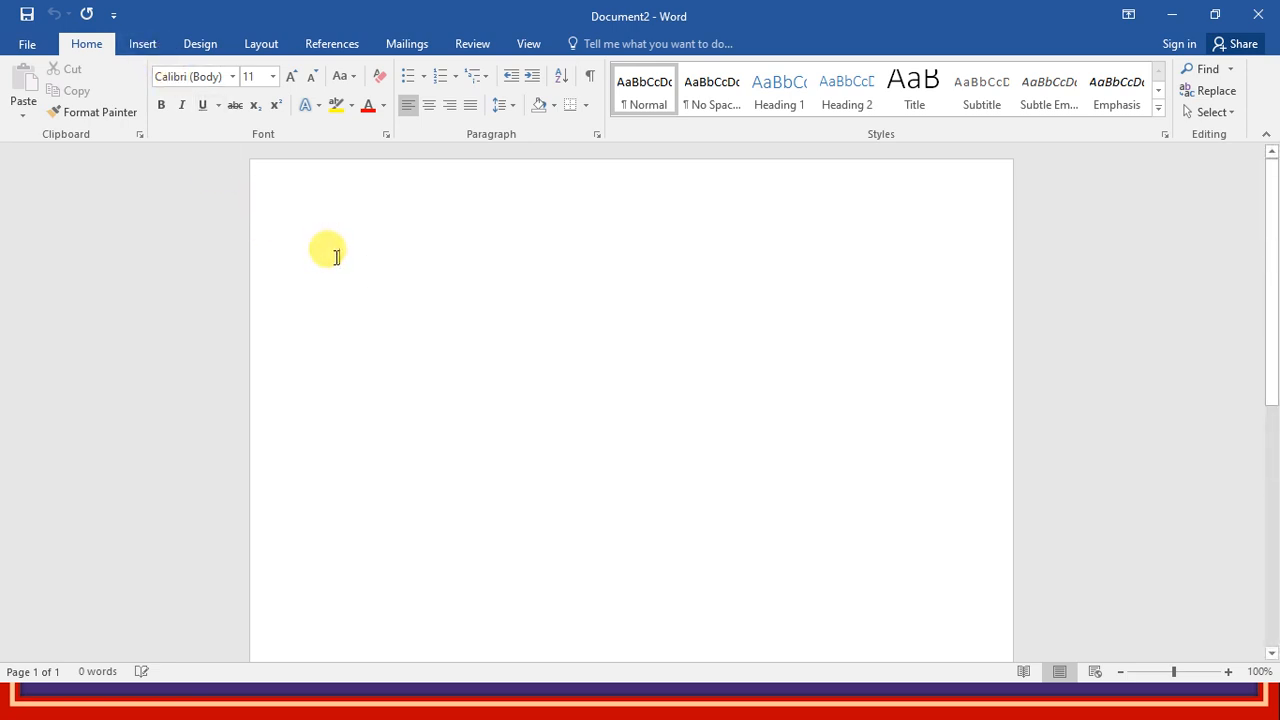
- Insert a table with 5 columns and 2 rows at the start of the blank document, keeping automatic fixed column width
left_click(141, 45)
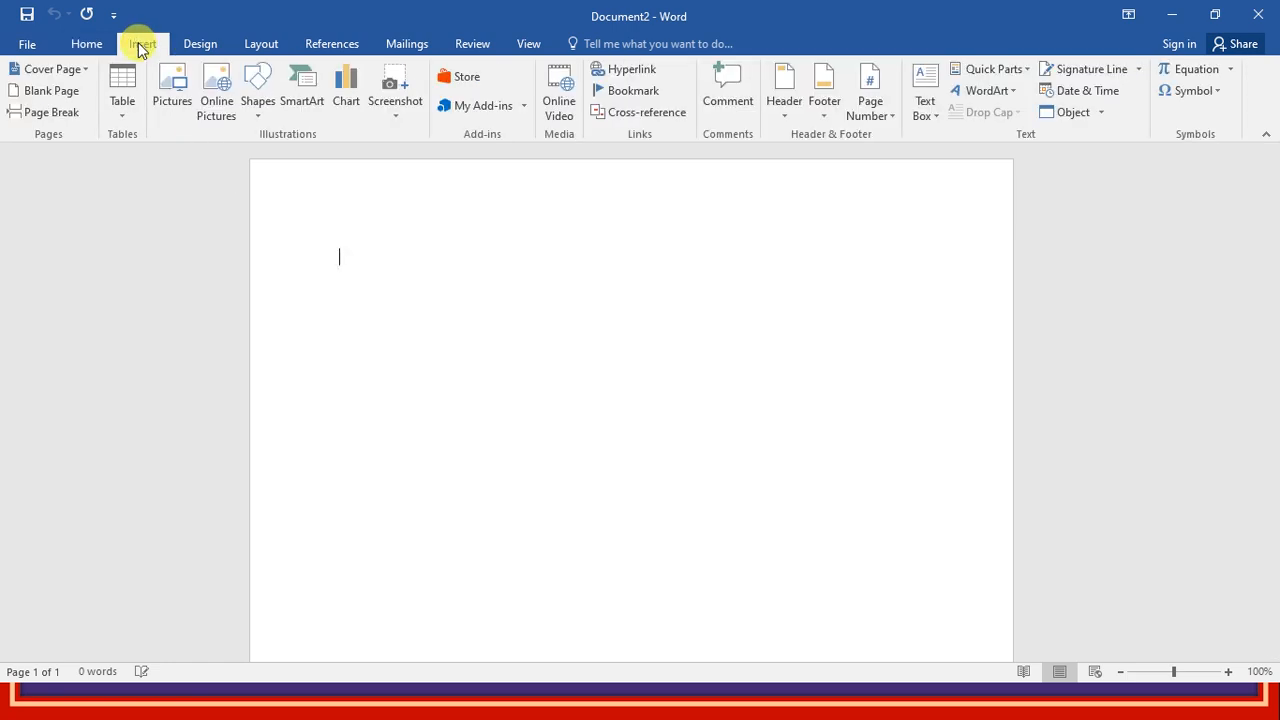
left_click(124, 122)
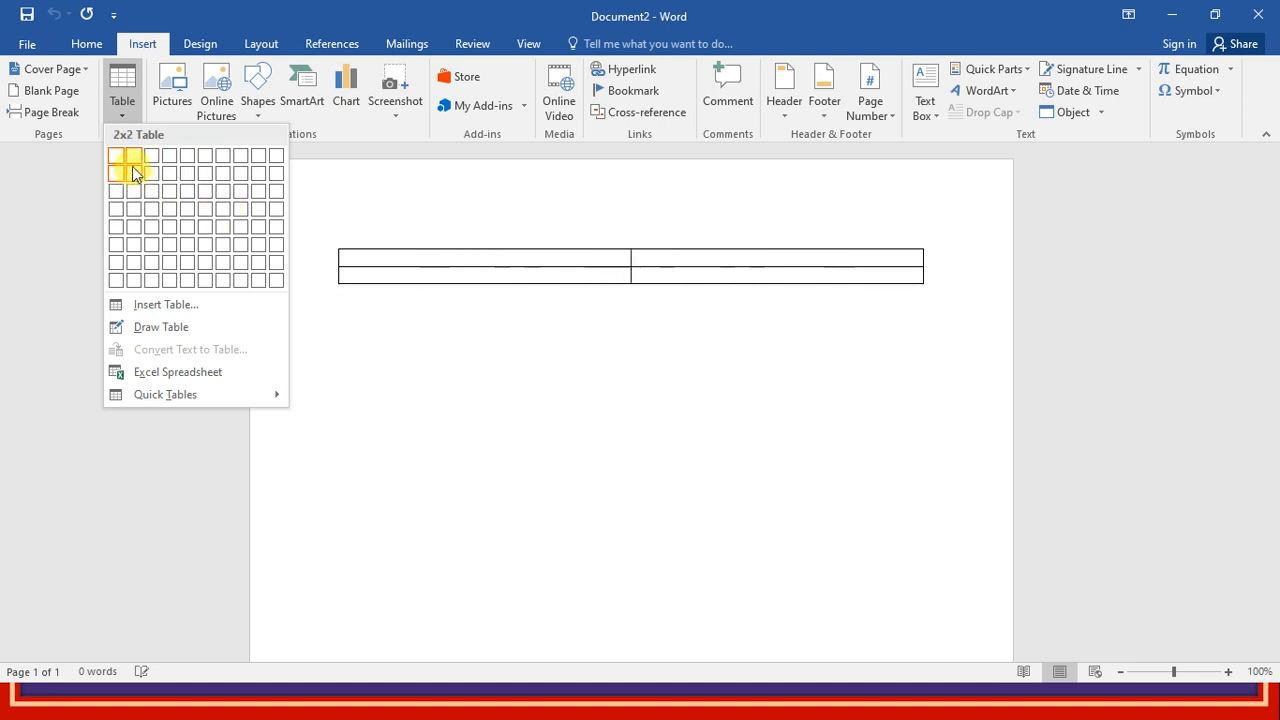
left_click(153, 314)
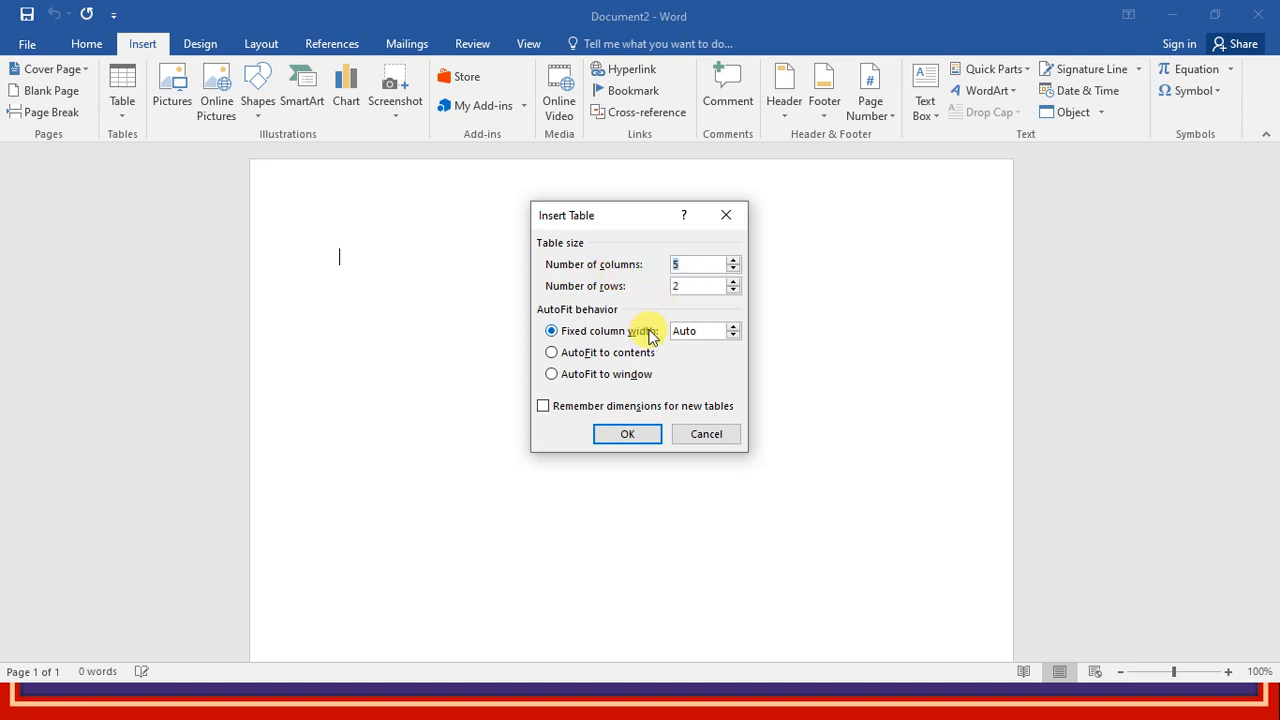
left_click(624, 434)
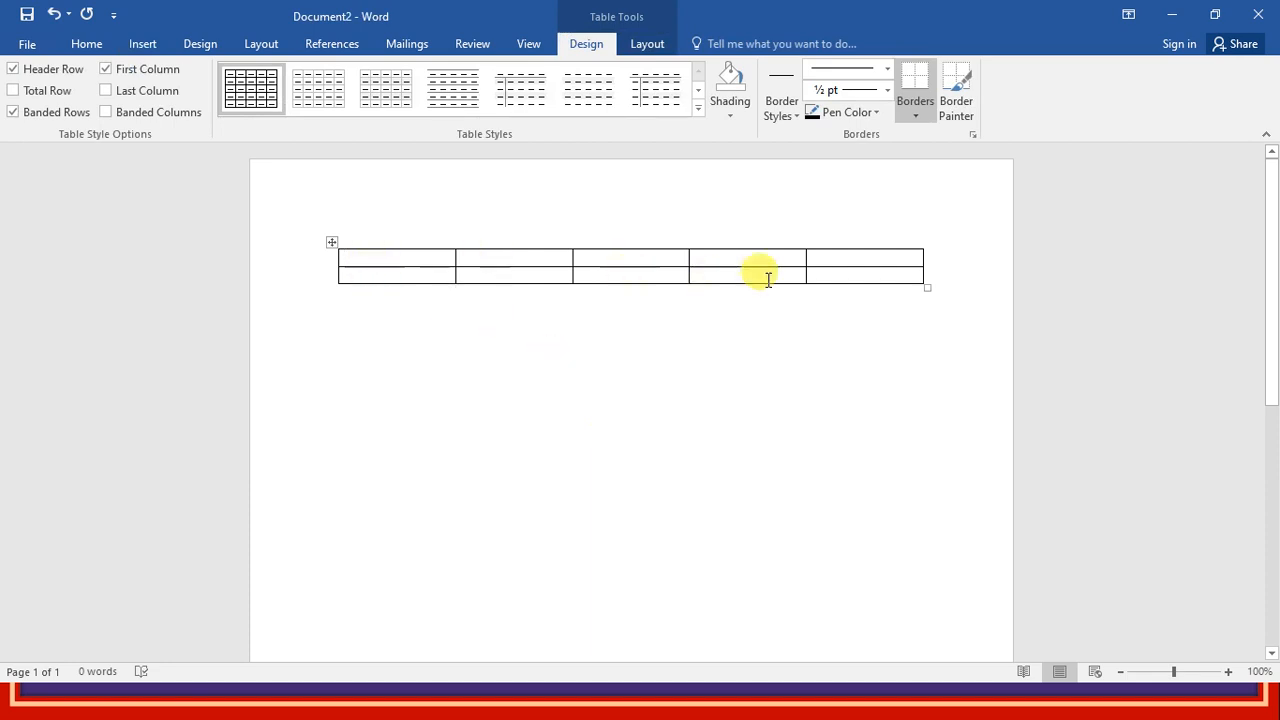
- Fill the table's header row with Sr.No., Name, Course, Sem and Fees
type("Sr")
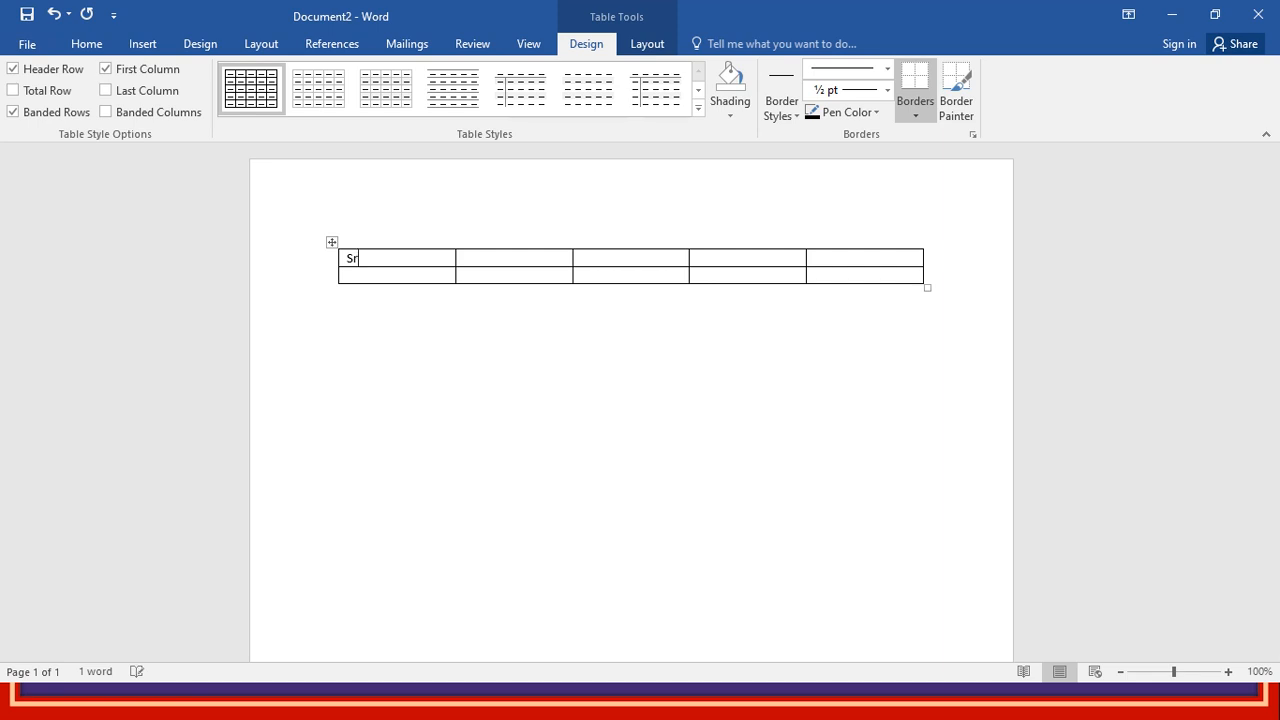
type(".No.")
key("Tab")
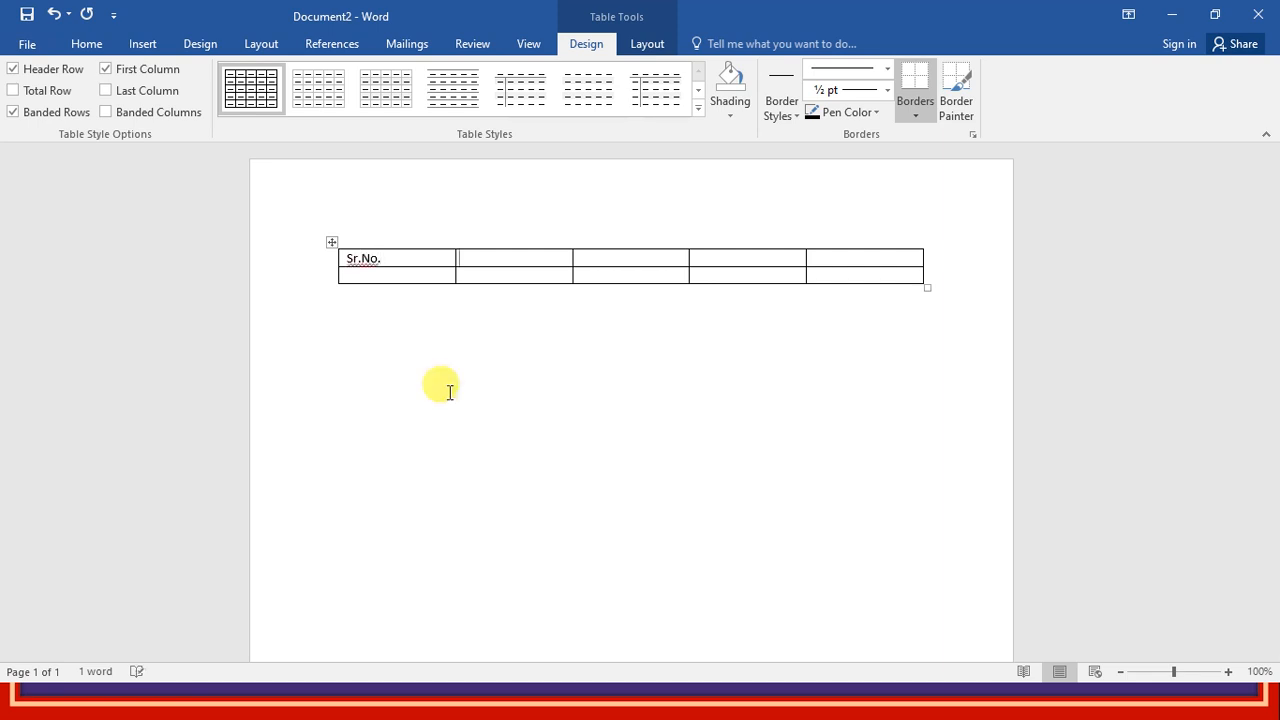
type("Name")
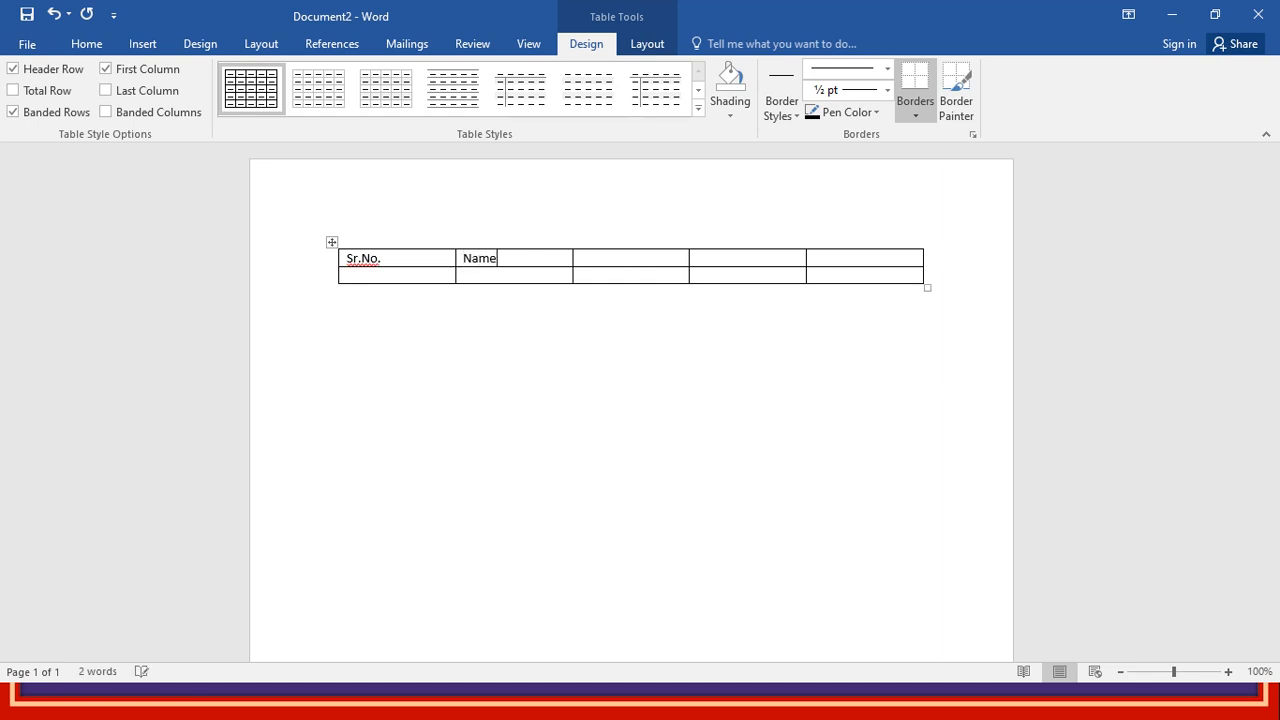
key("Tab")
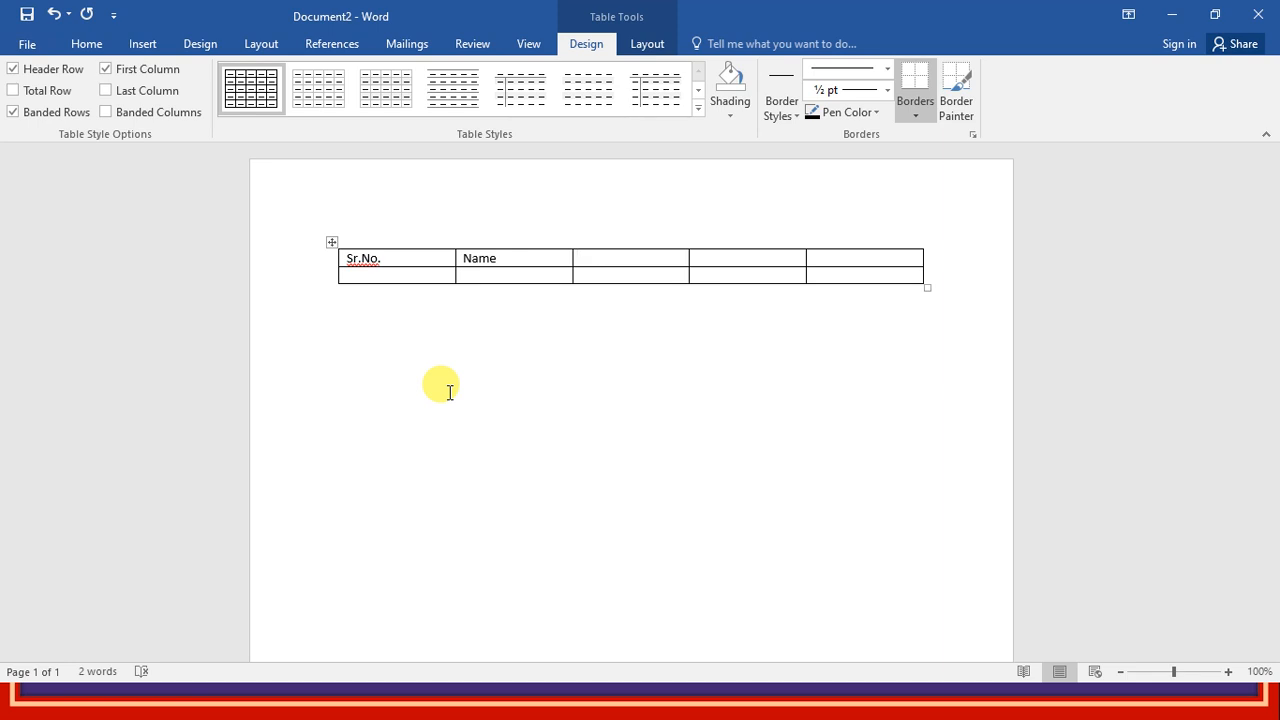
type("Course")
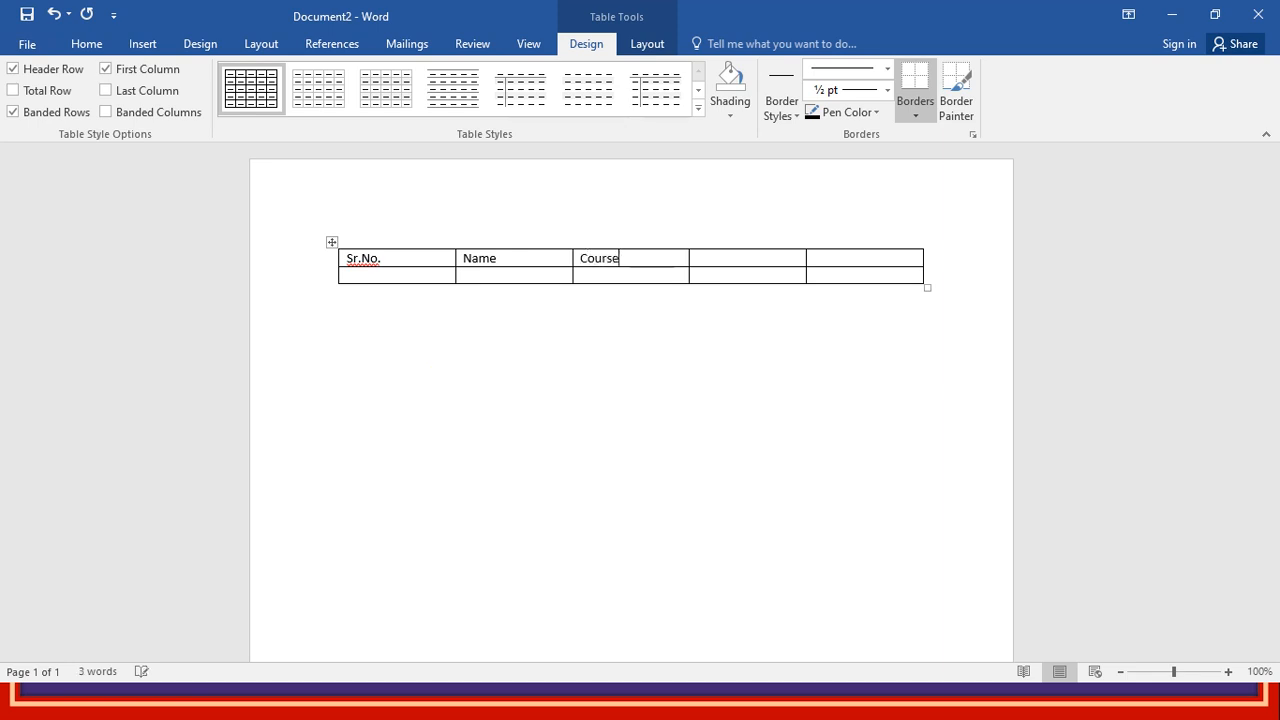
key("Tab")
type("Se")
key("Tab")
type("Fee")
key("Tab")
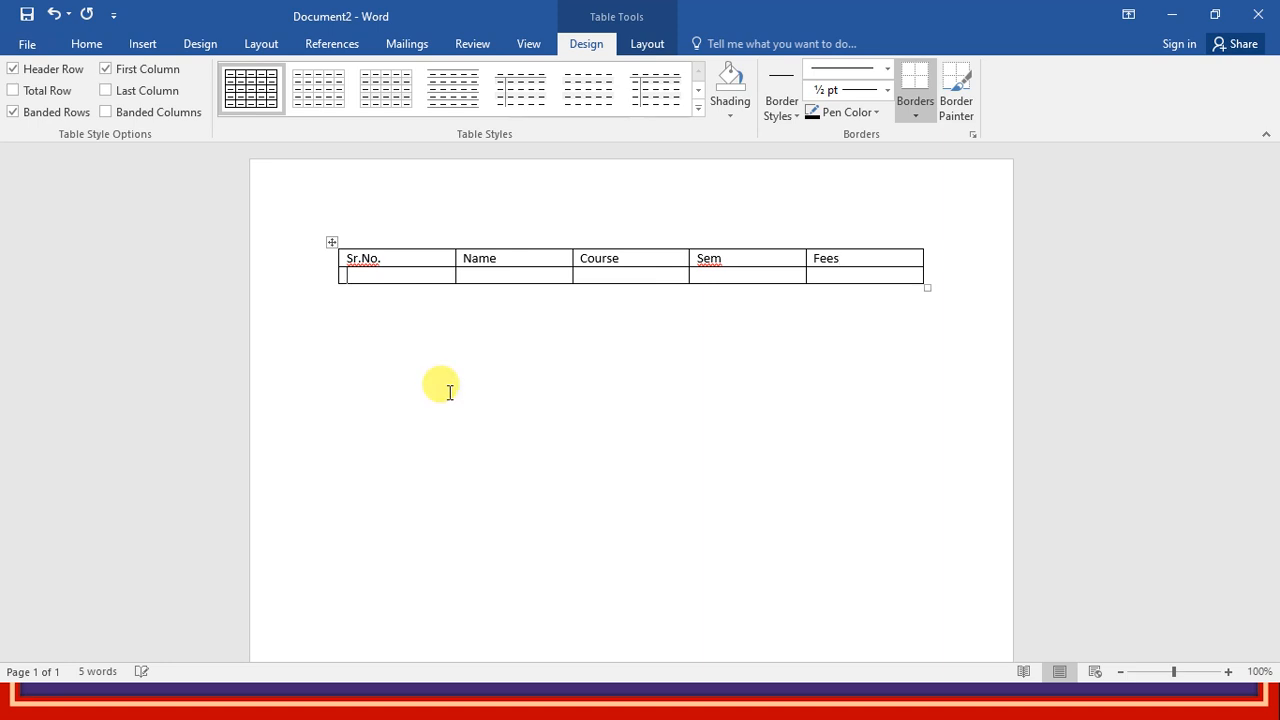
- Fill the first record with number 1, the student's name, BBA, semester 1 and fees 15000, and add a new row below
type("1")
key("Tab")
type("Alo")
key("Tab")
type("BBA\t1\t15000")
key("Tab")
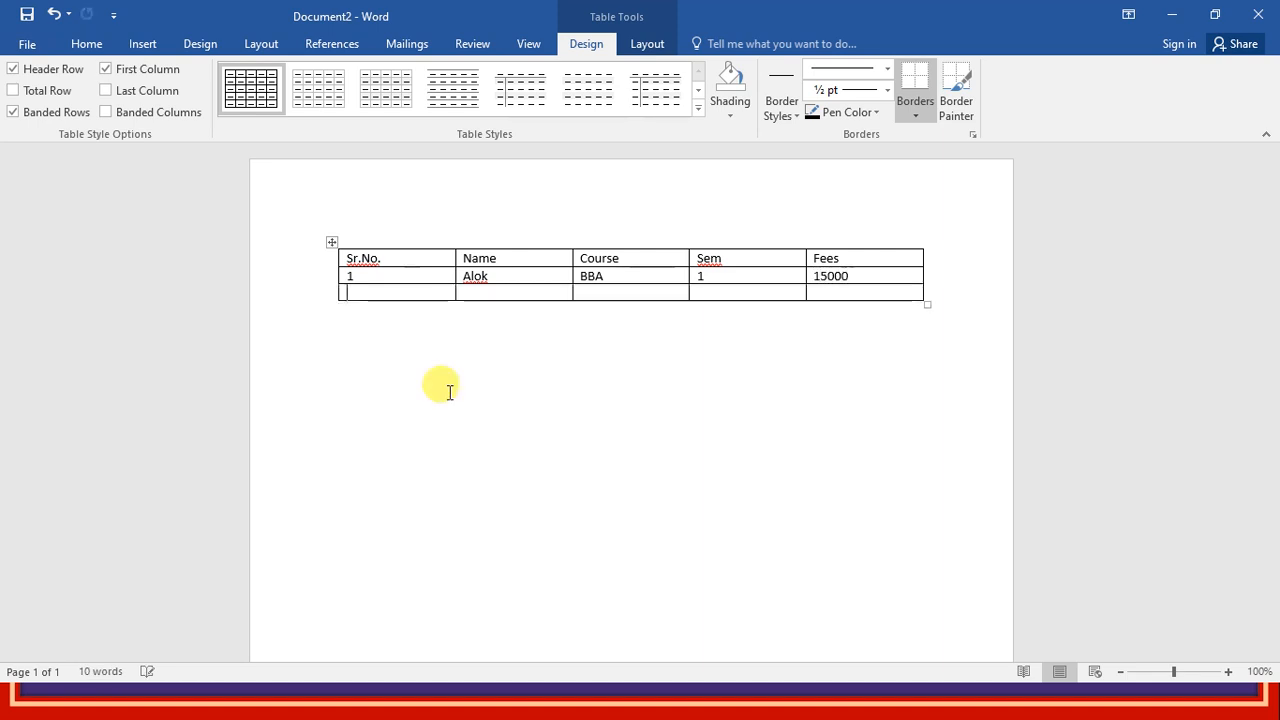
- Fill the second record with number 2, the student's name, BCA, semester 3 and fees 17500, and add another row
type("2")
key("Tab")
type("San")
key("Tab")
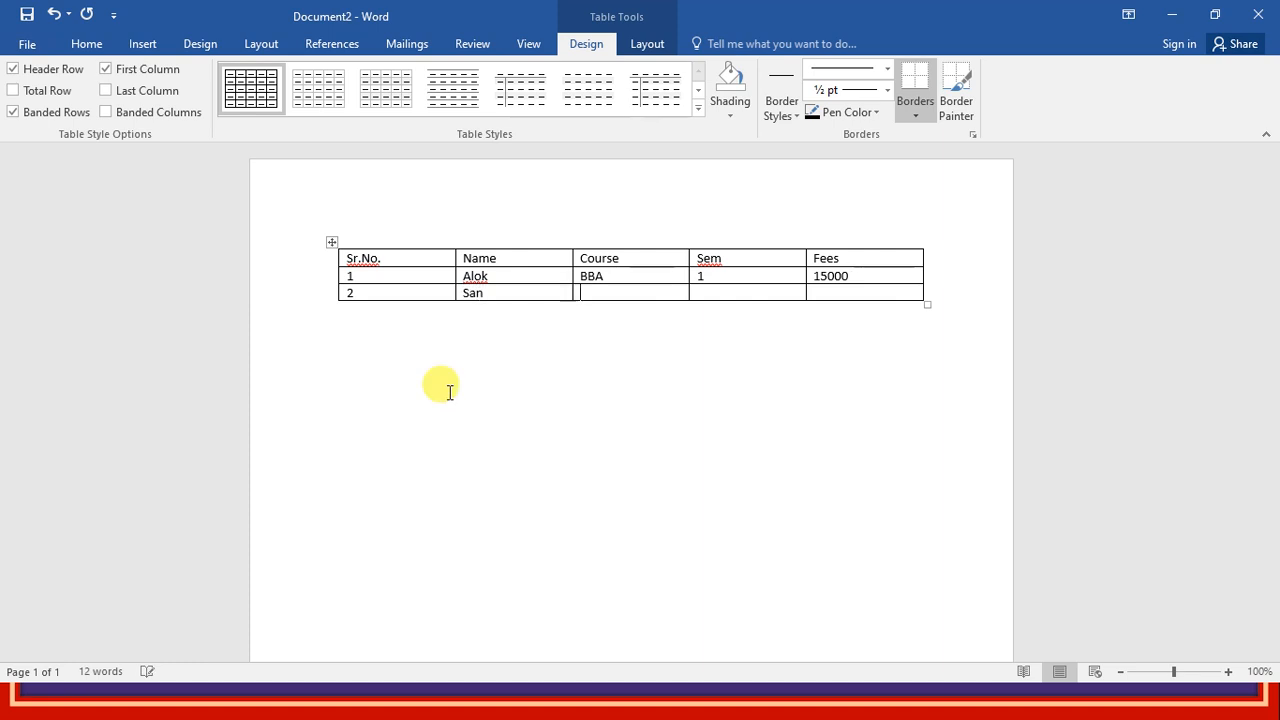
type("BC")
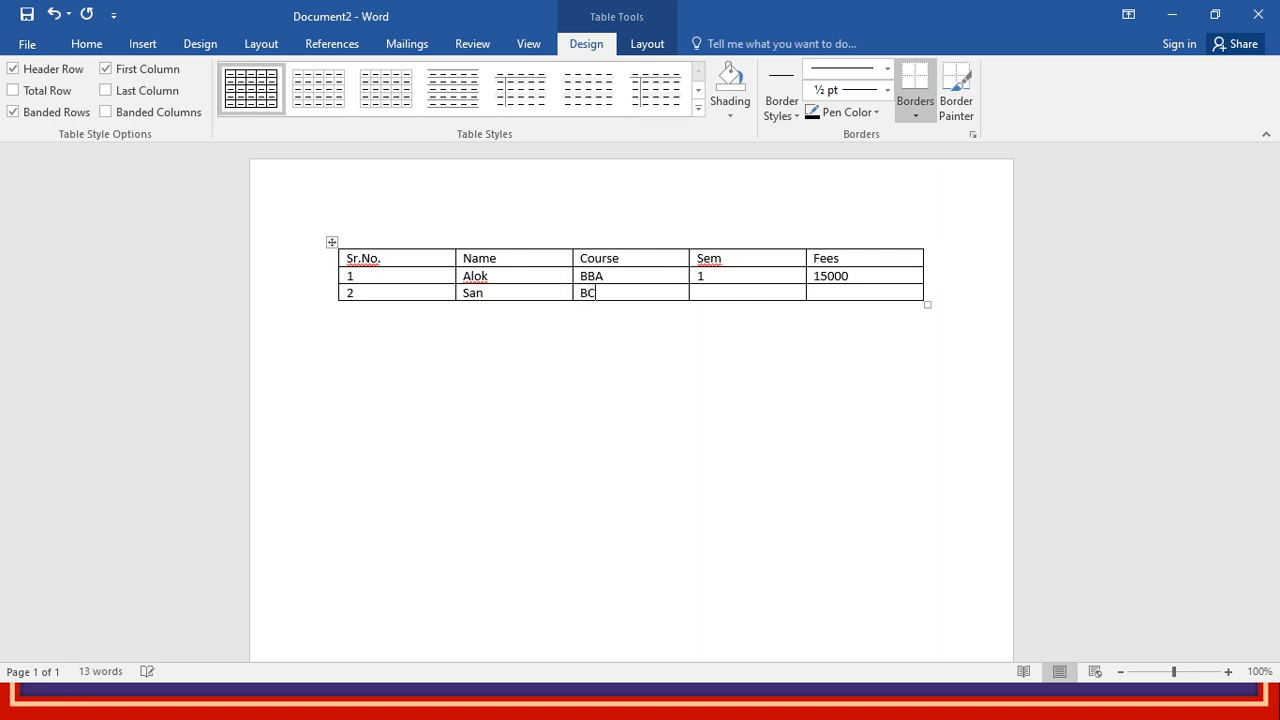
type("A")
key("Tab")
type("3")
key("Tab")
type("17500")
key("Tab")
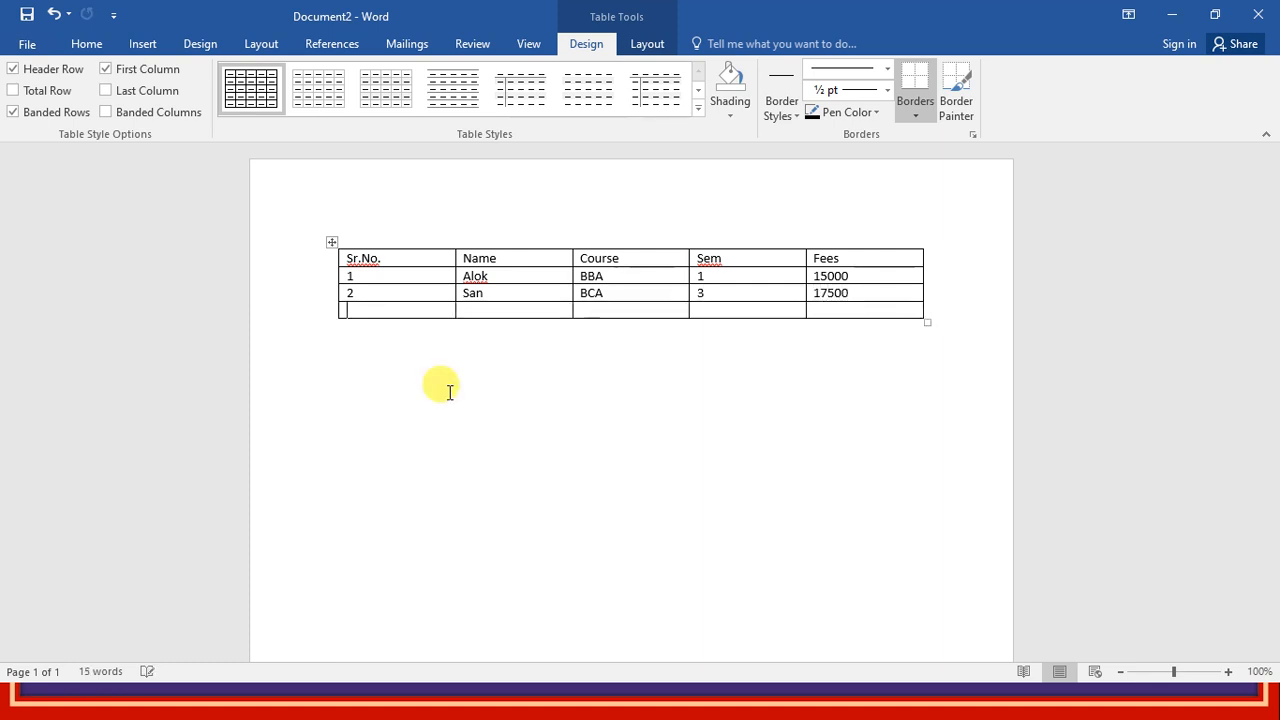
- Fill the third record with number 3, the student's name, BCA, semester 2 and fees 16000
type("3")
key("Tab")
type("Anoop")
key("Tab")
type("Bv")
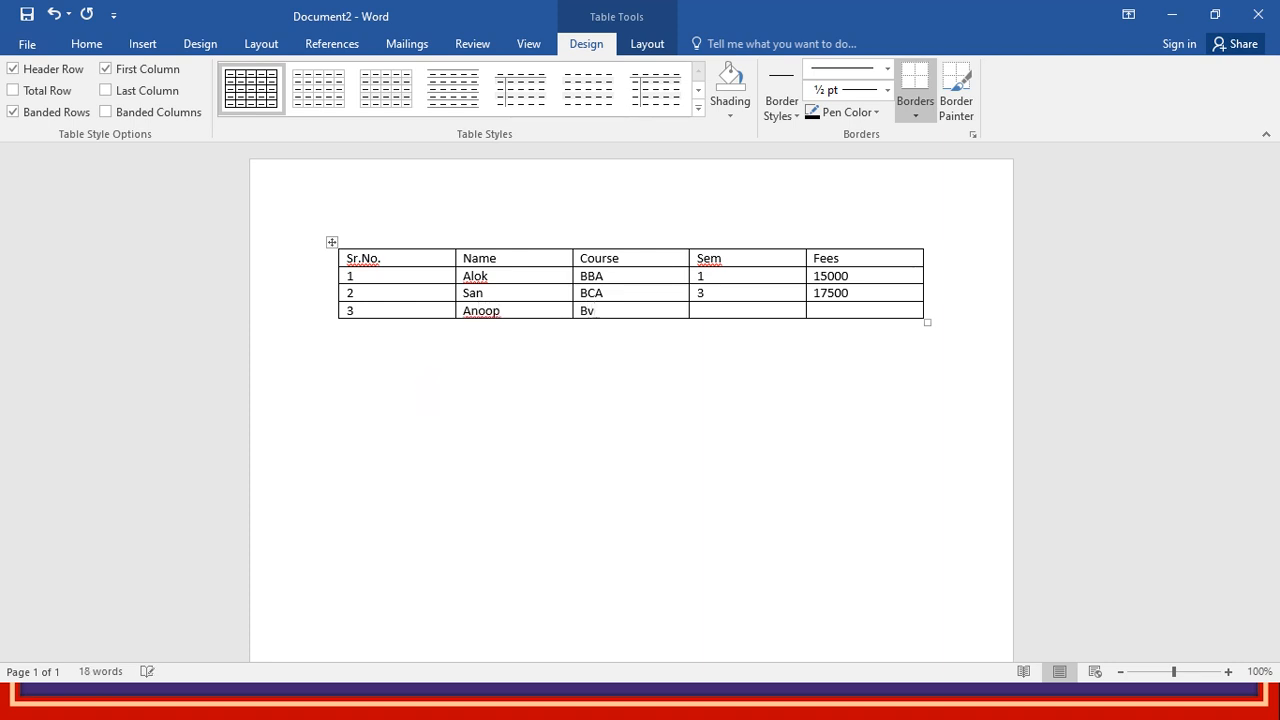
type("=CA")
key("BackSpace")
key("BackSpace")
type("CA ")
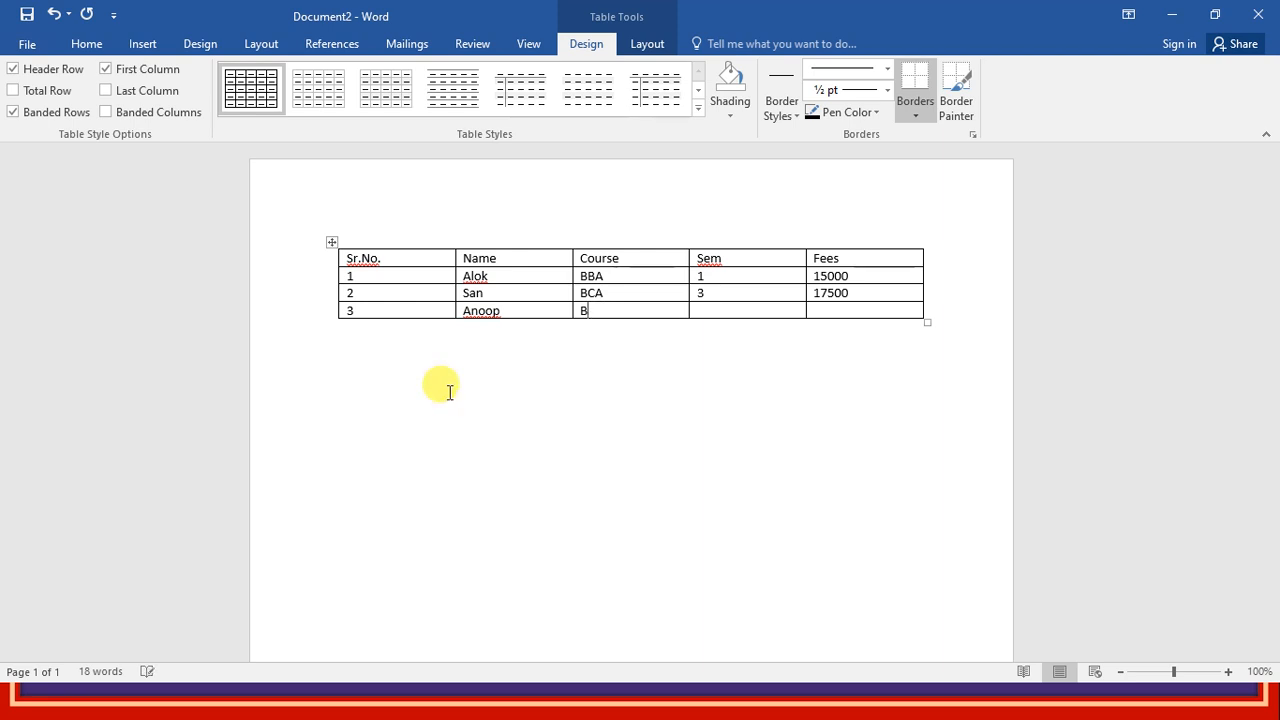
type("2")
key("Tab")
type("16000")
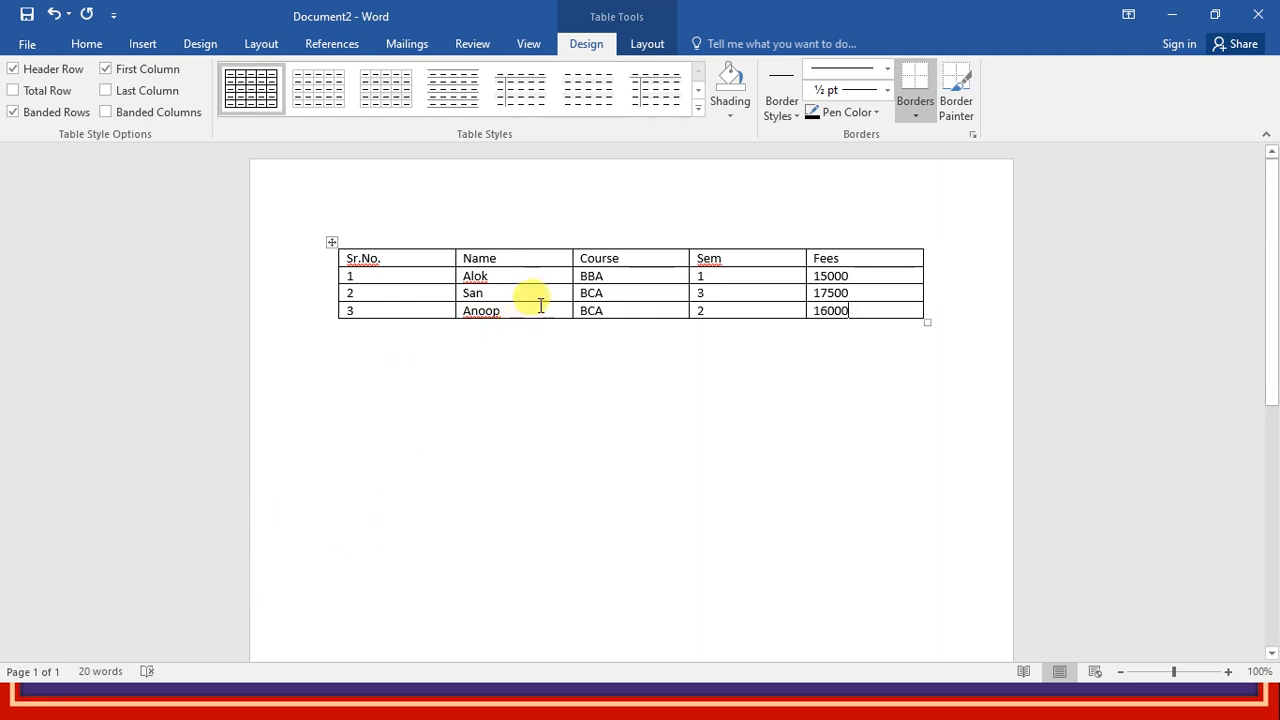
- Make the table's header row bold and set its font size to 14
mouse_move(334, 262)
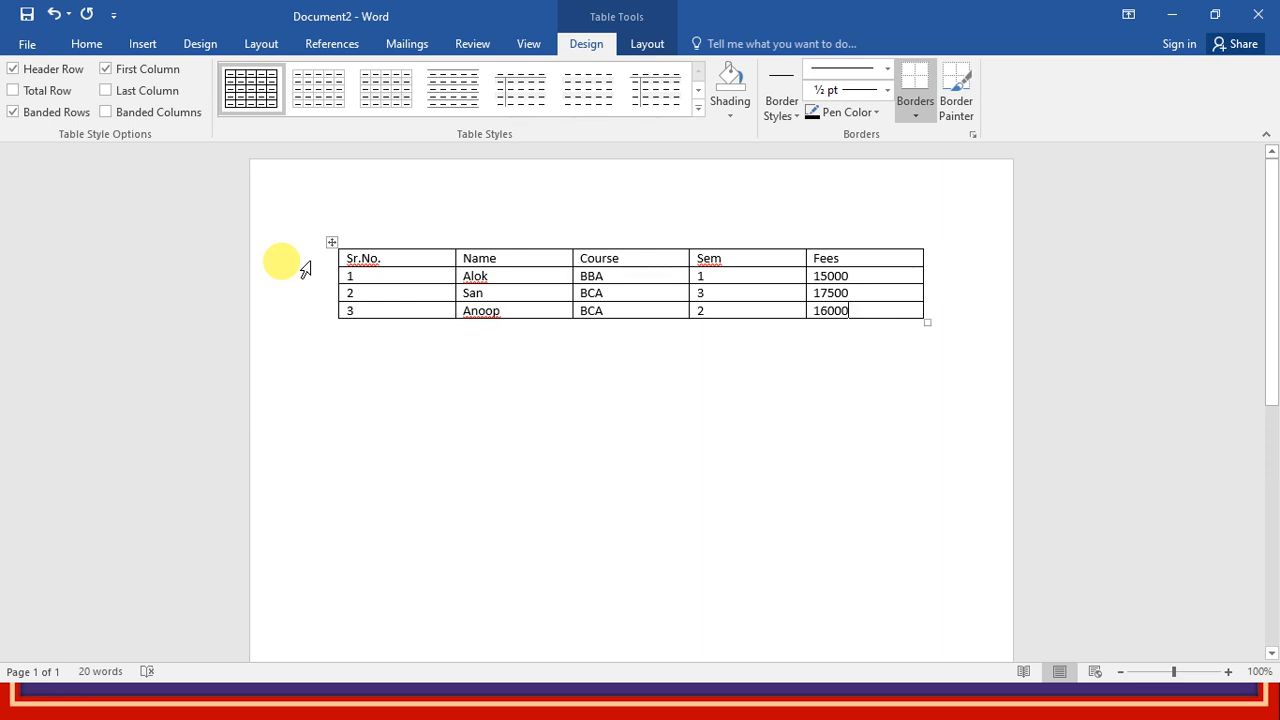
left_click(306, 262)
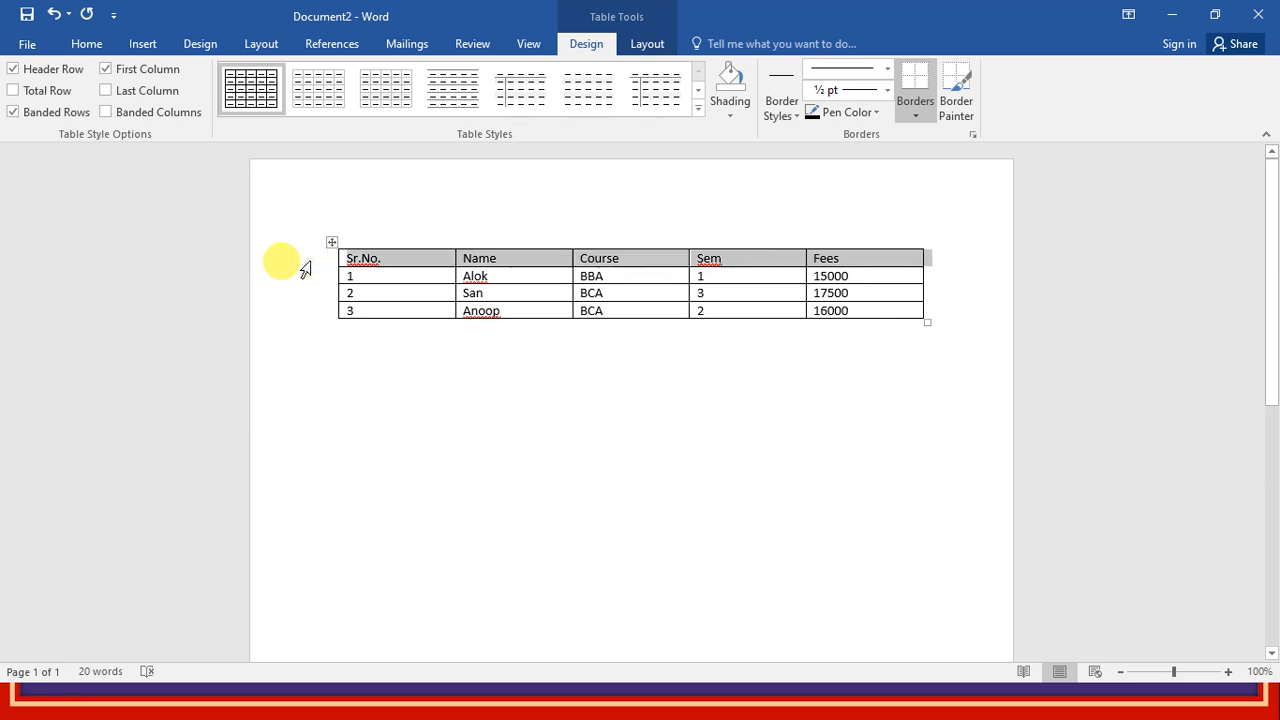
left_click(91, 43)
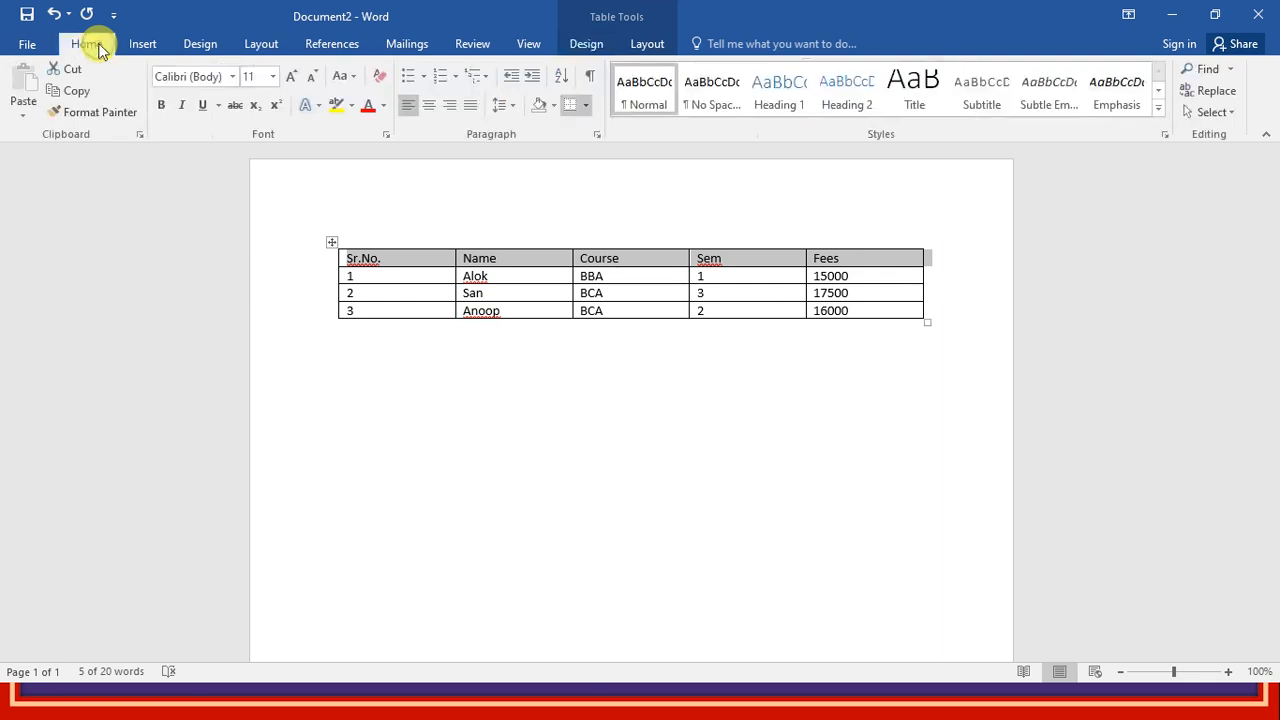
left_click(163, 107)
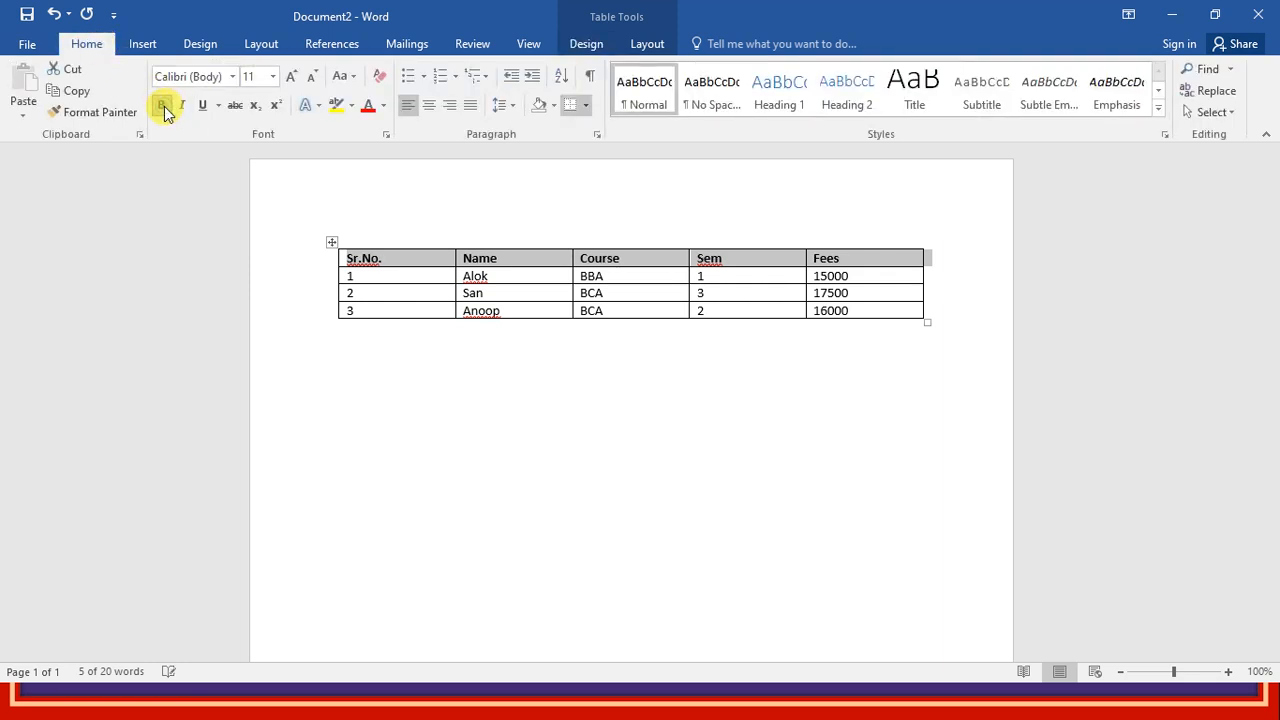
type("14")
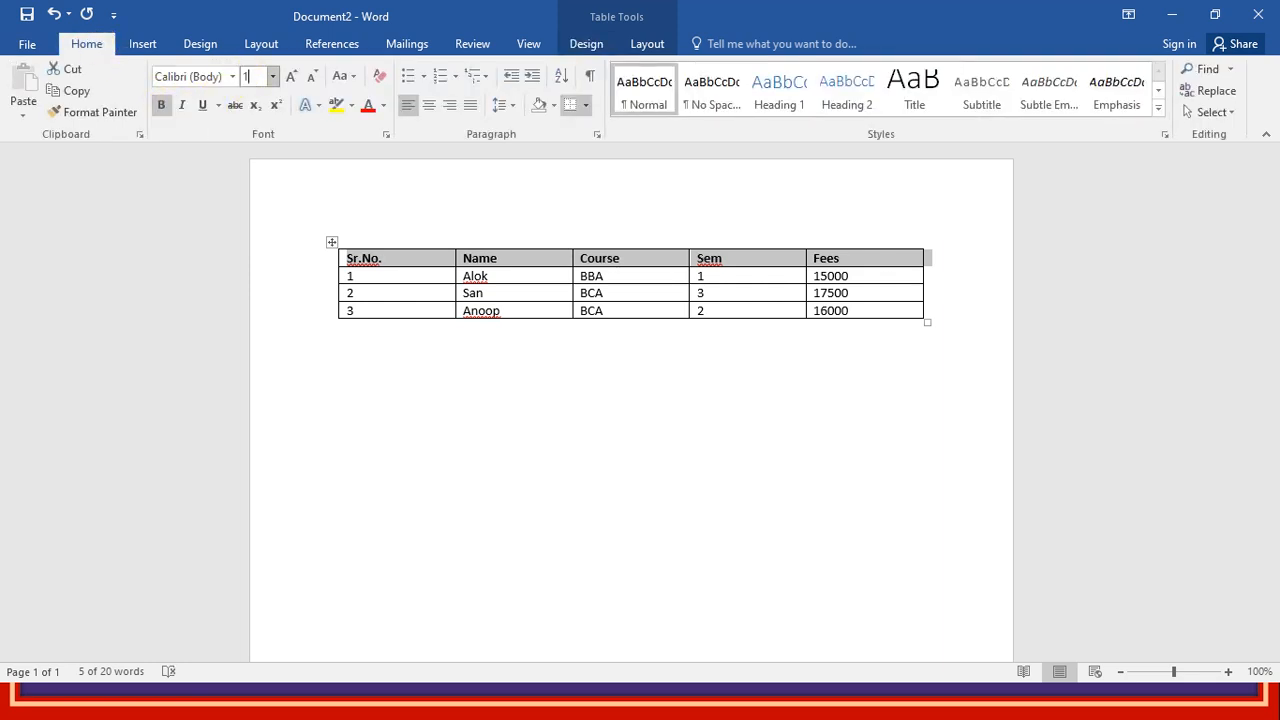
key("Return")
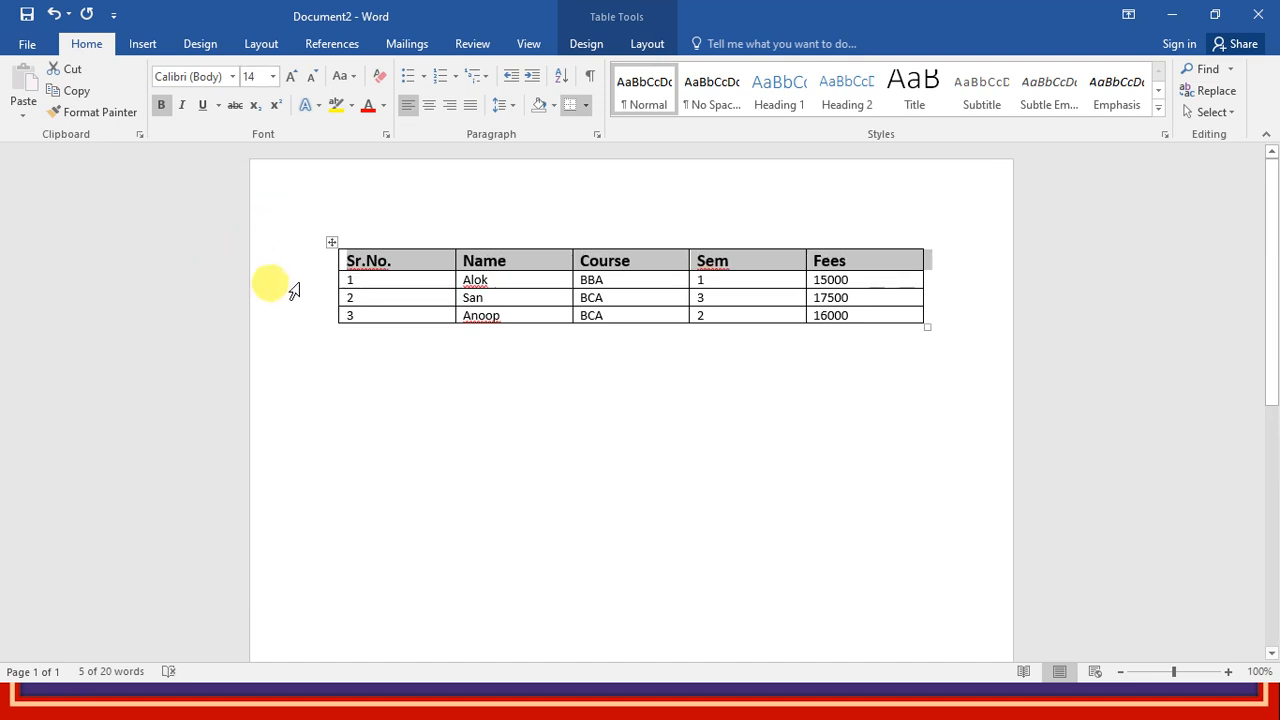
- Set the font size of the three student record rows to 12
left_click(297, 284)
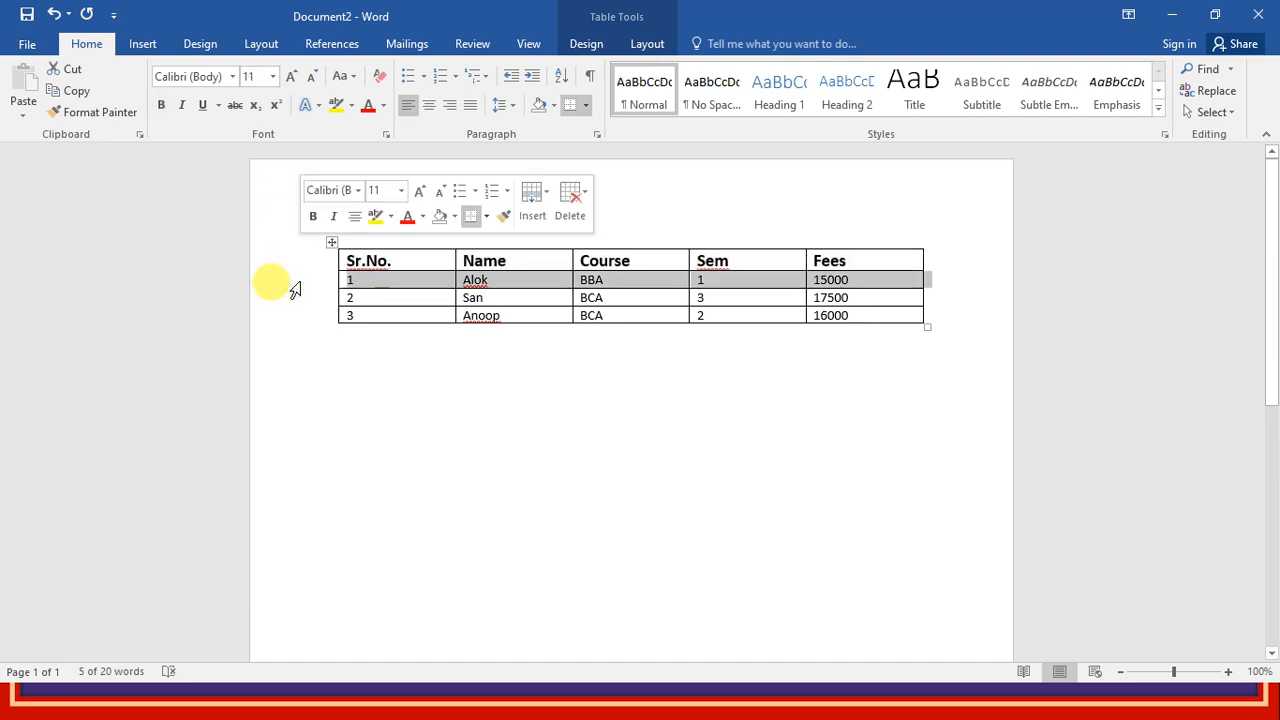
key("shift+Down")
key("shift+Down")
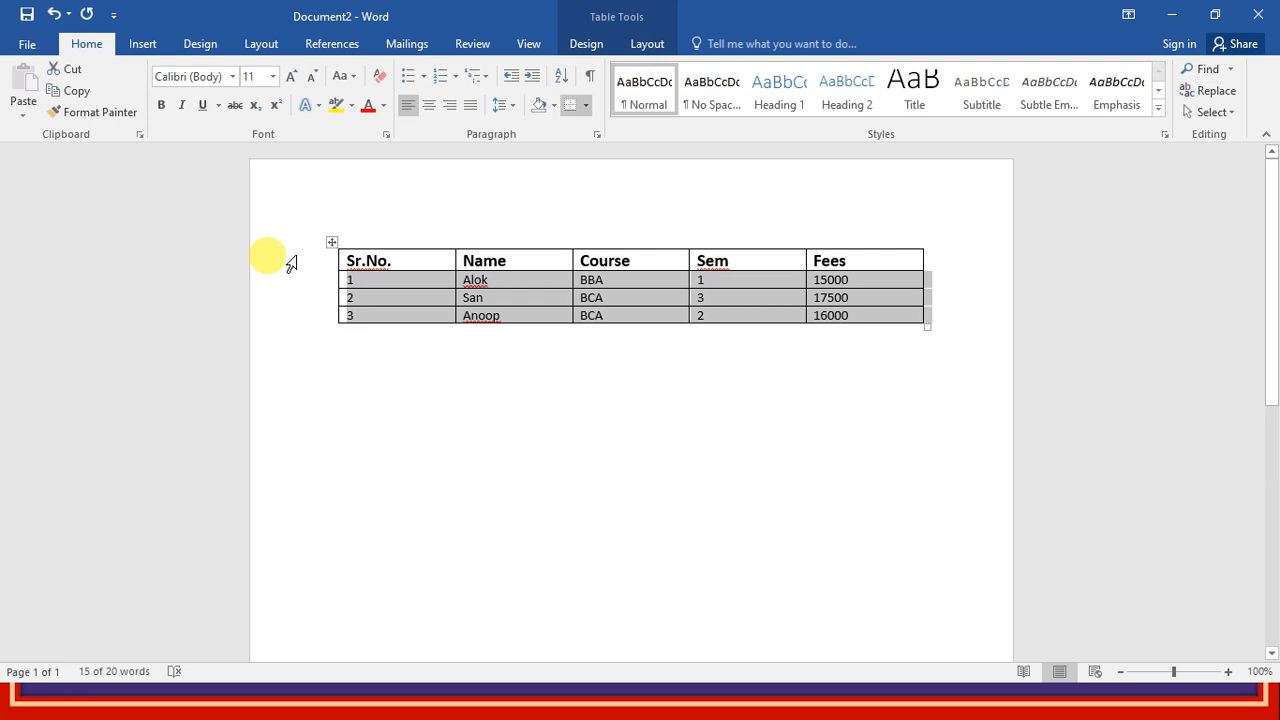
left_click(250, 77)
type("1")
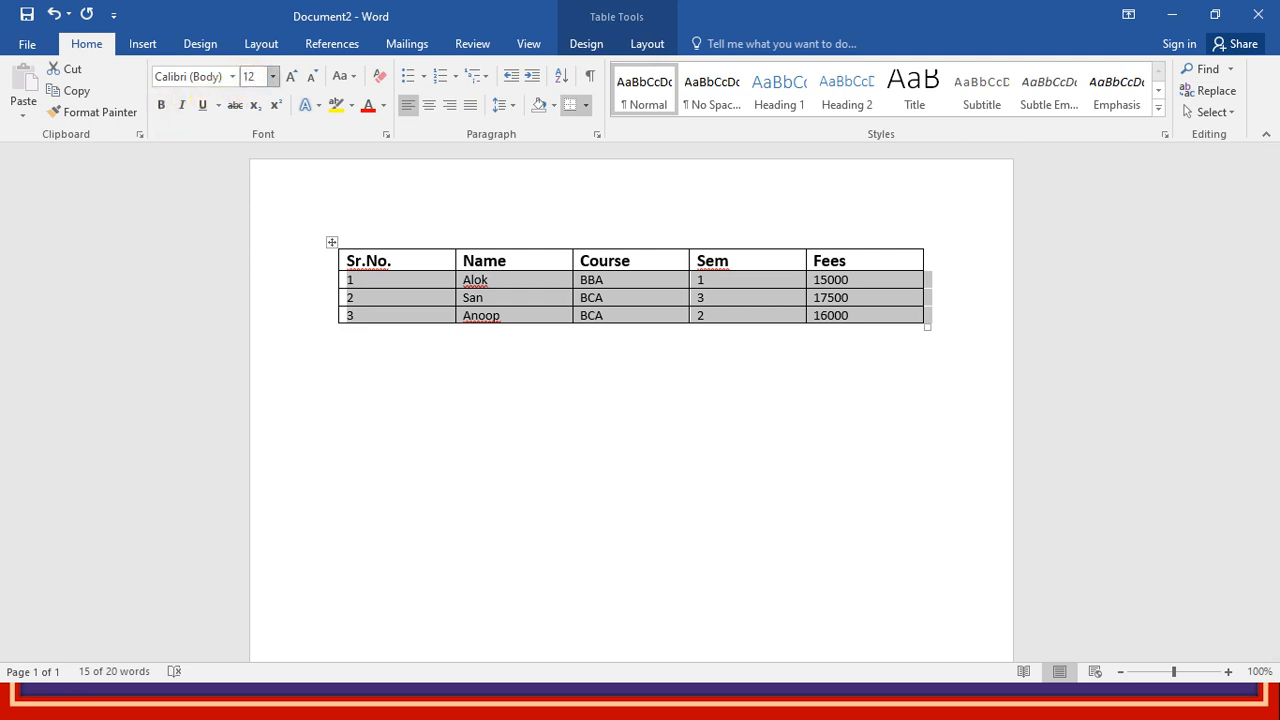
key("Return")
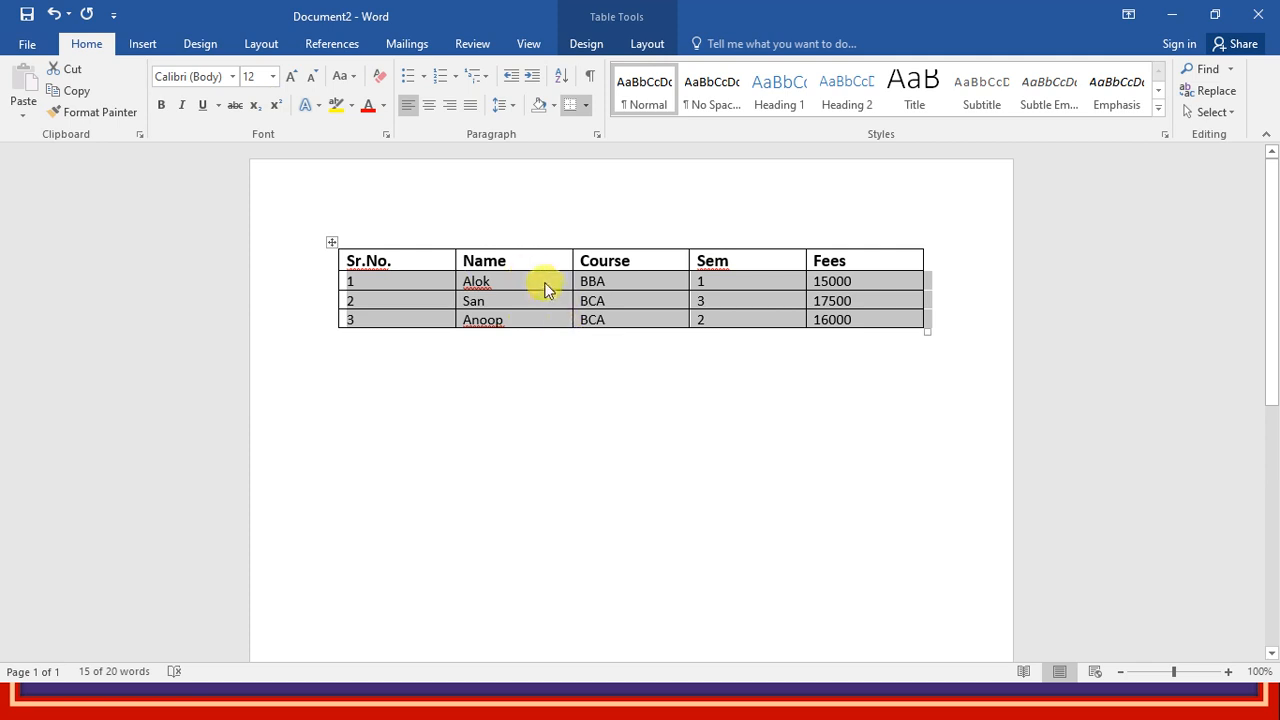
- Apply the gold grid table style with a solid gold header row and banded rows to the table
left_click(545, 281)
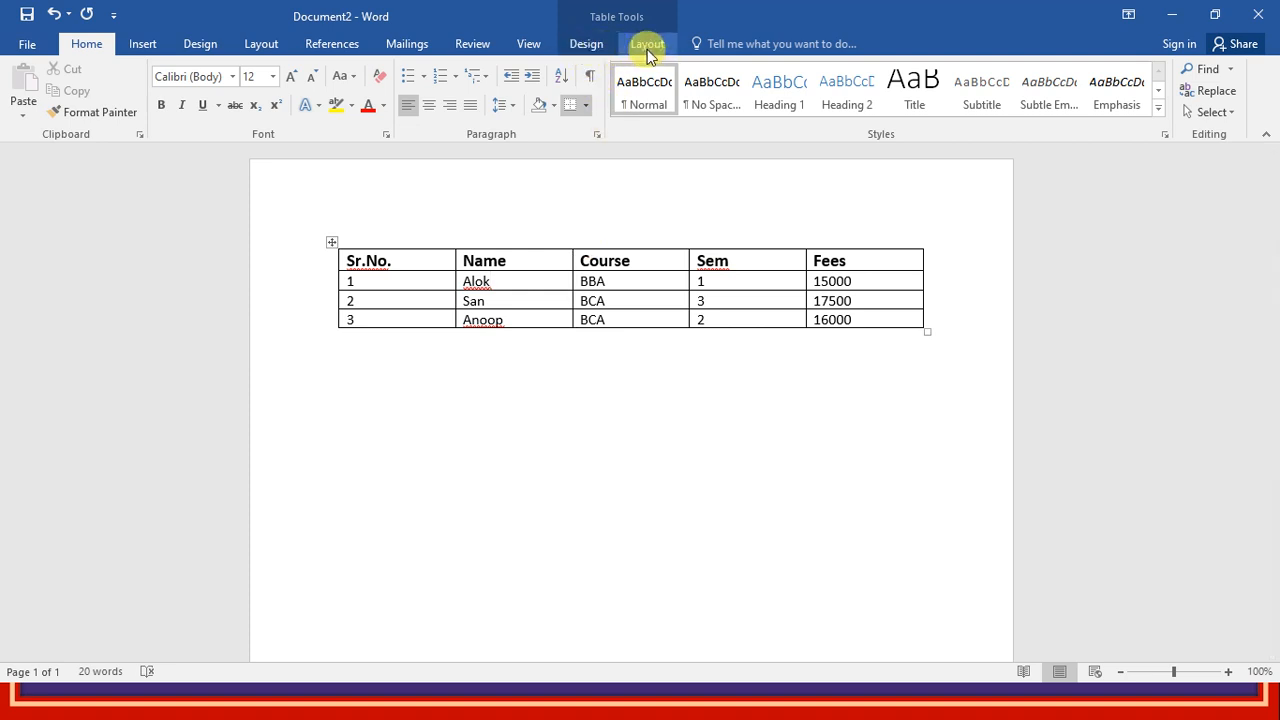
left_click(587, 46)
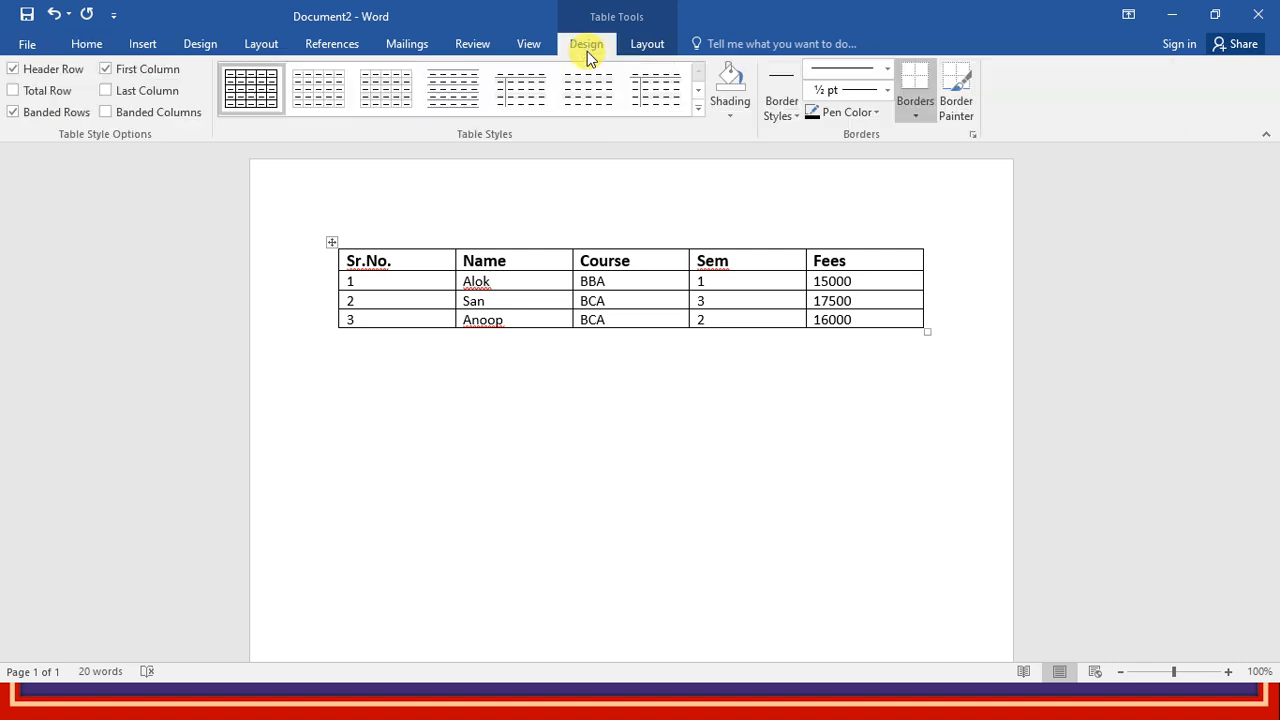
left_click(697, 108)
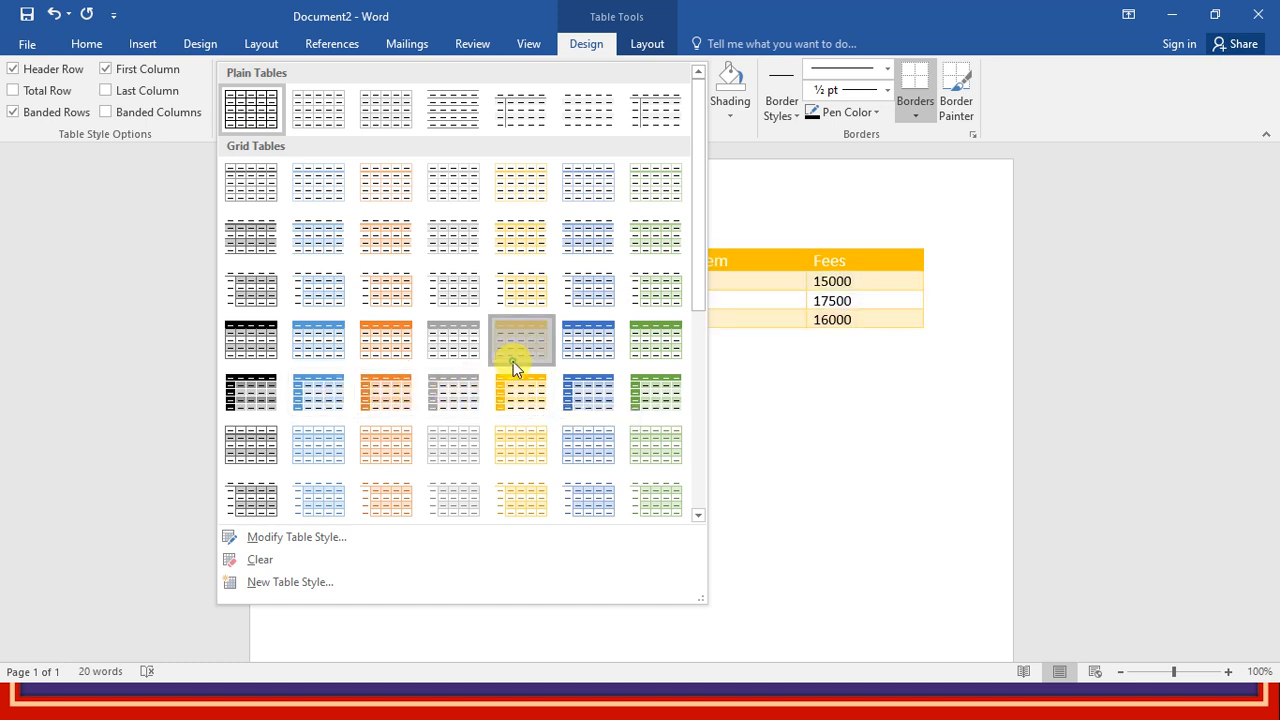
left_click(513, 358)
left_click(536, 296)
- Try clearing the table's style, and undo the clearing
mouse_move(783, 237)
left_click(700, 111)
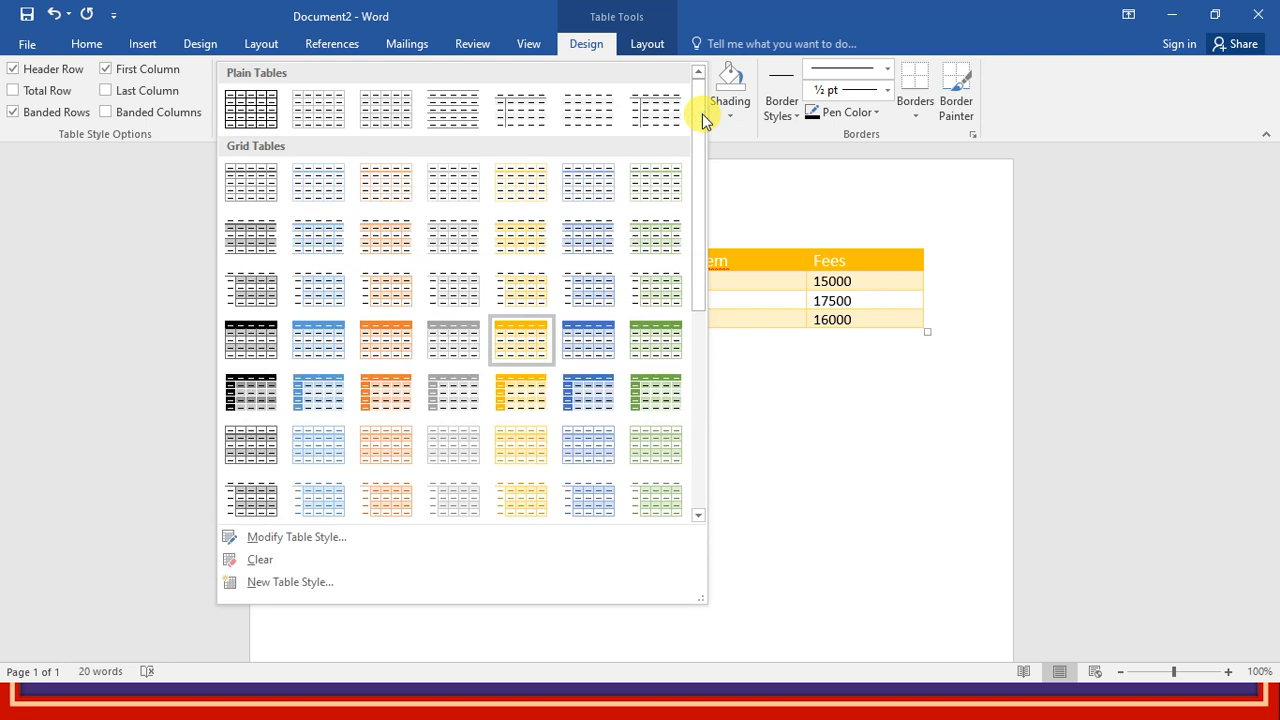
left_click(259, 562)
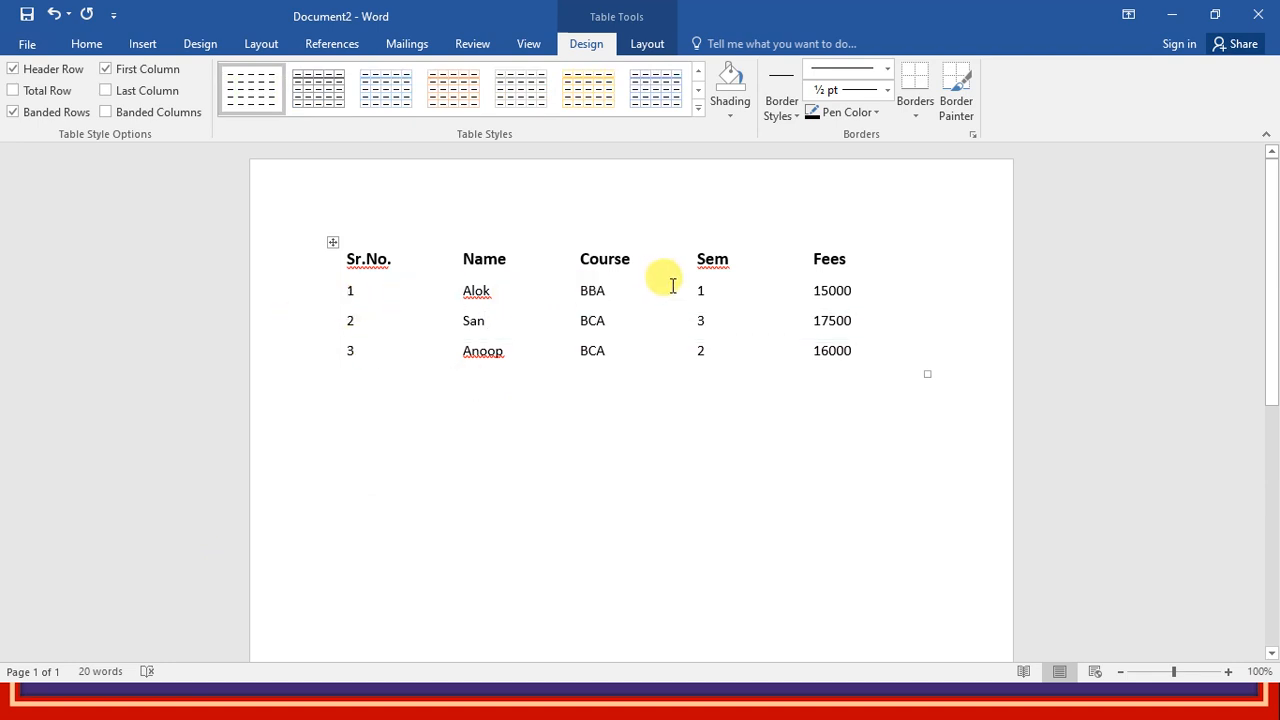
key("ctrl+z")
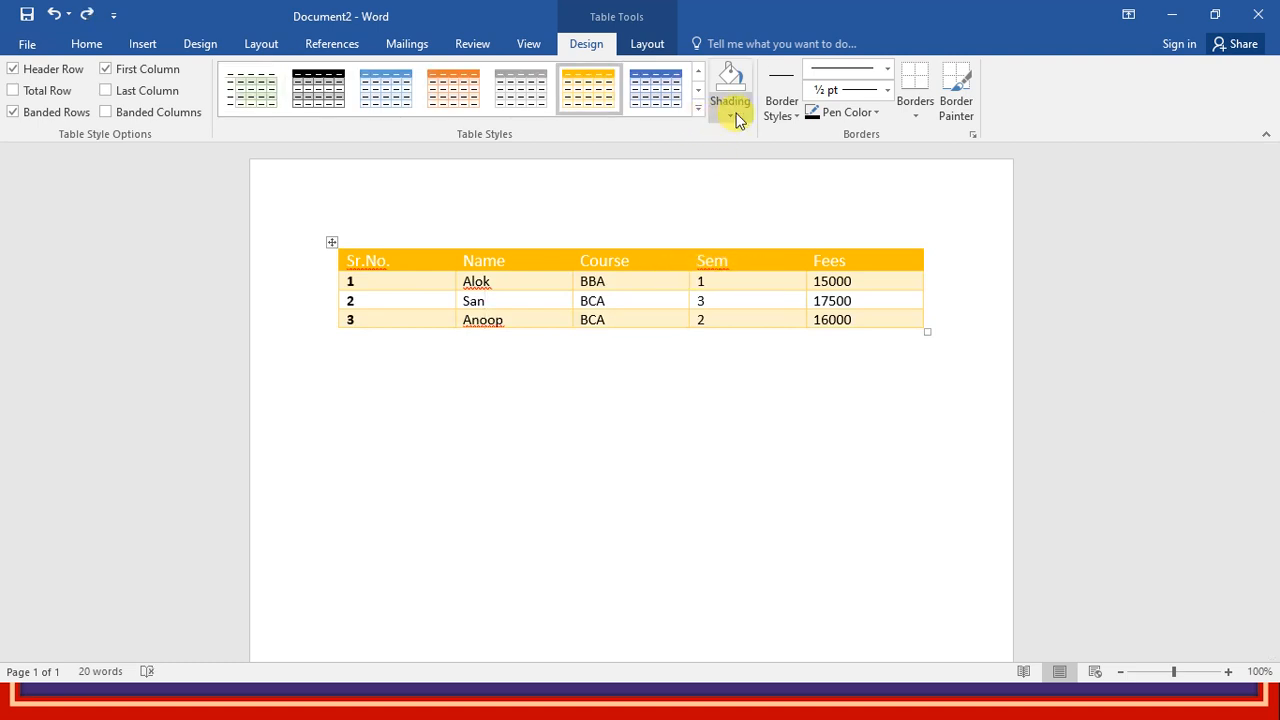
- Choose the blue double-line theme border style for the Border Painter, and select the cell containing BBA
left_click(796, 118)
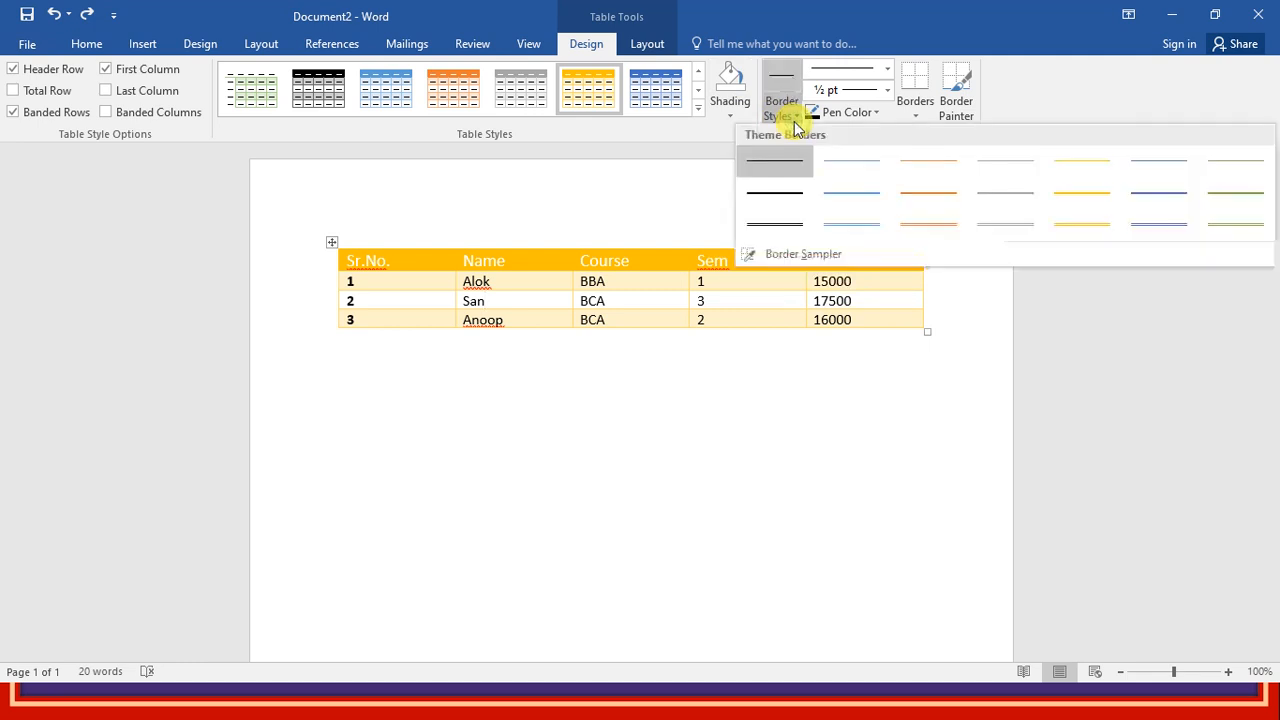
left_click(843, 226)
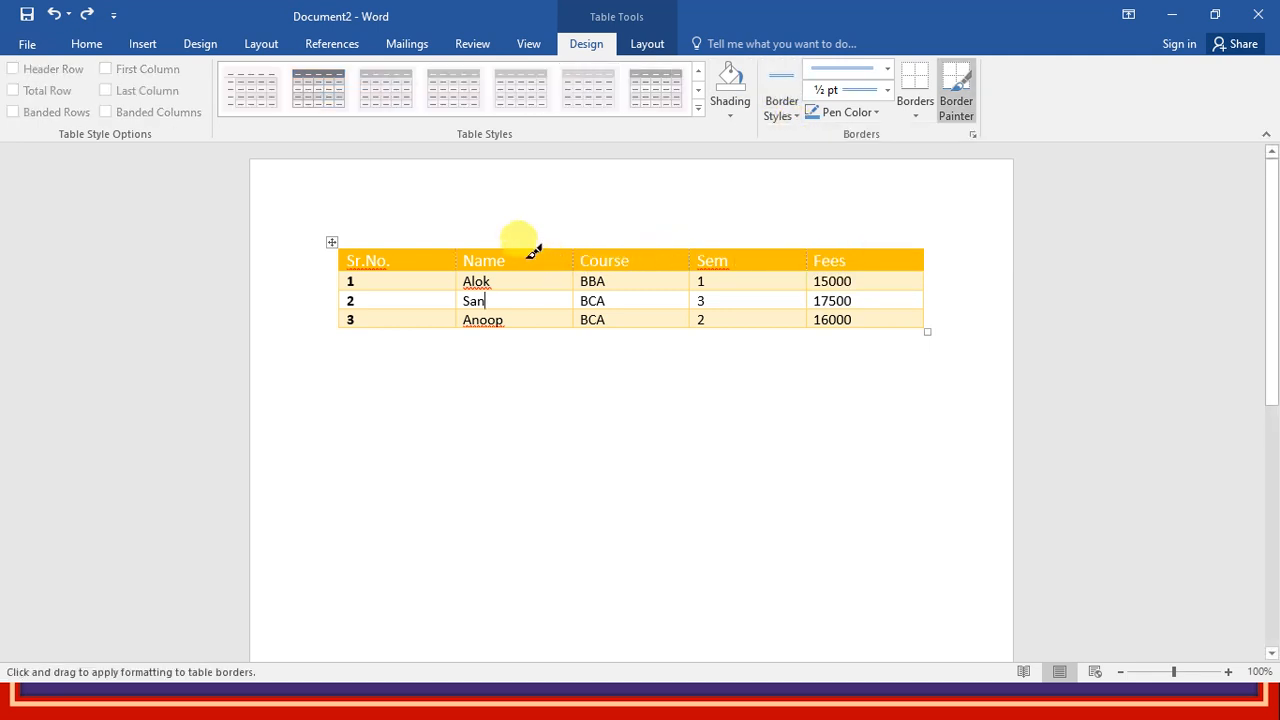
double_click(655, 281)
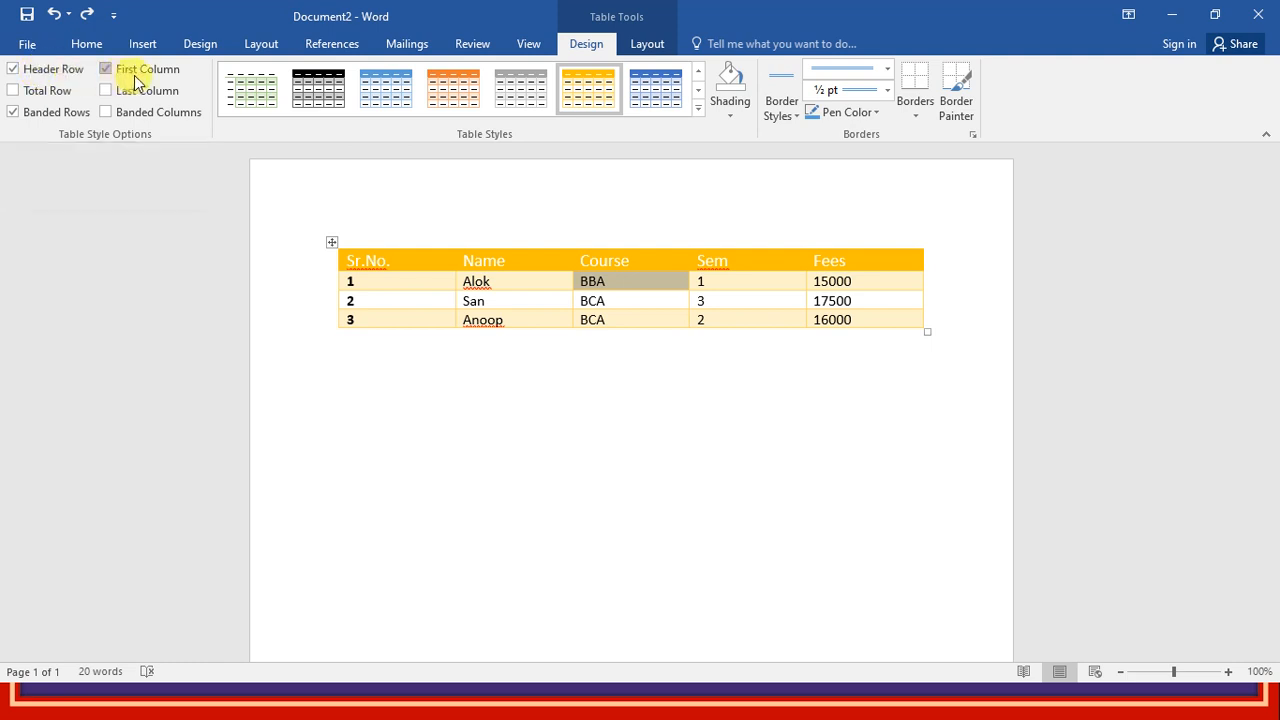
- Turn on the Total Row and Last Column style options for the table
left_click(54, 91)
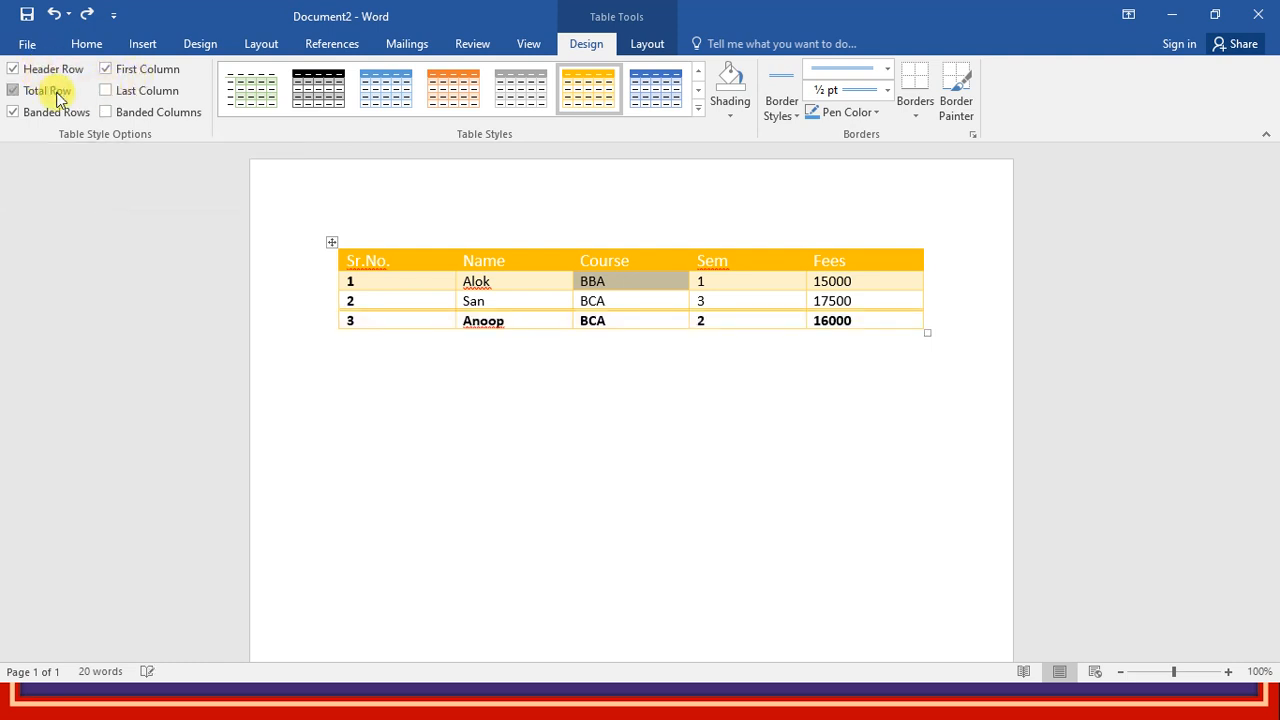
left_click(130, 95)
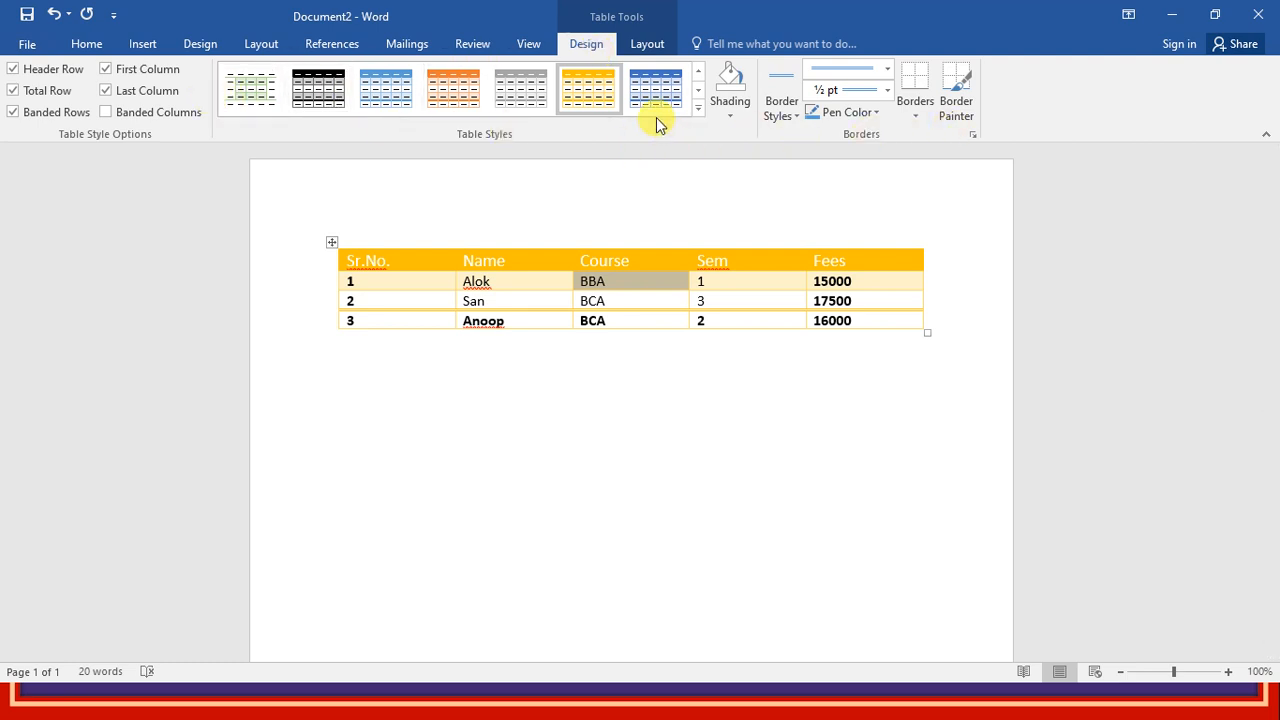
- Select the entire table and review its Table, Row, Column, Cell and Alt Text properties without changing them
left_click(645, 44)
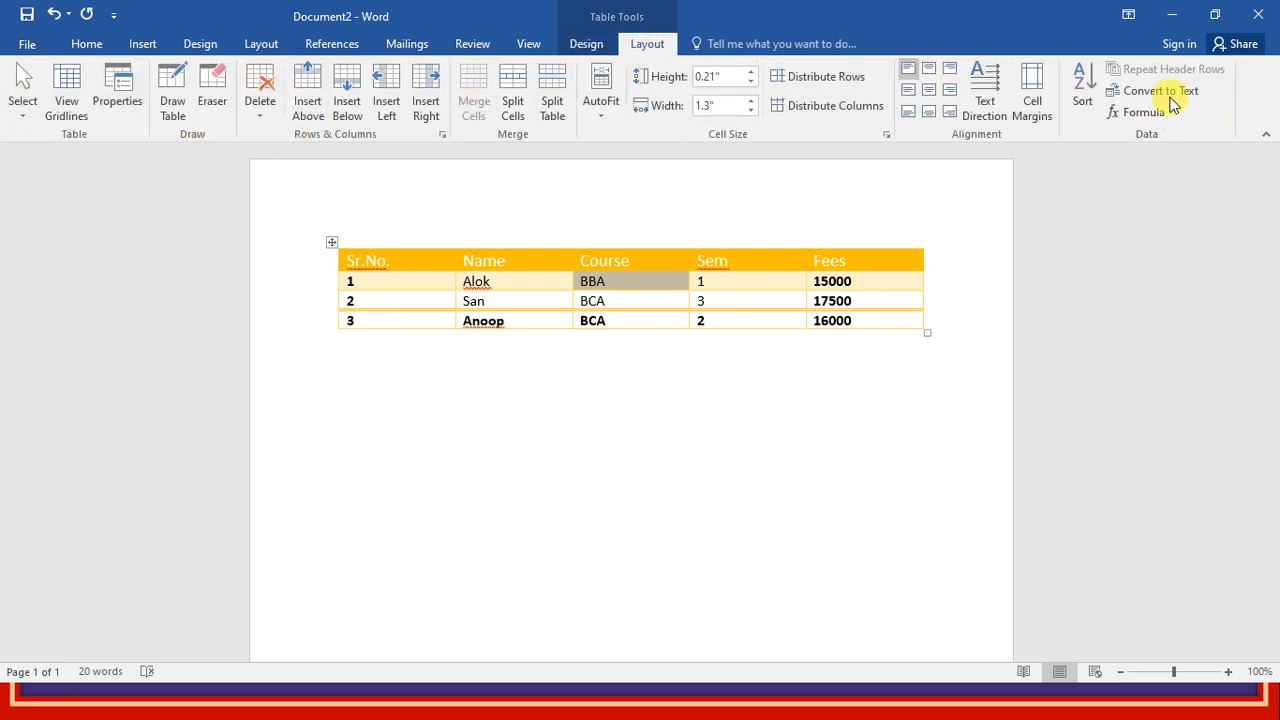
left_click(24, 118)
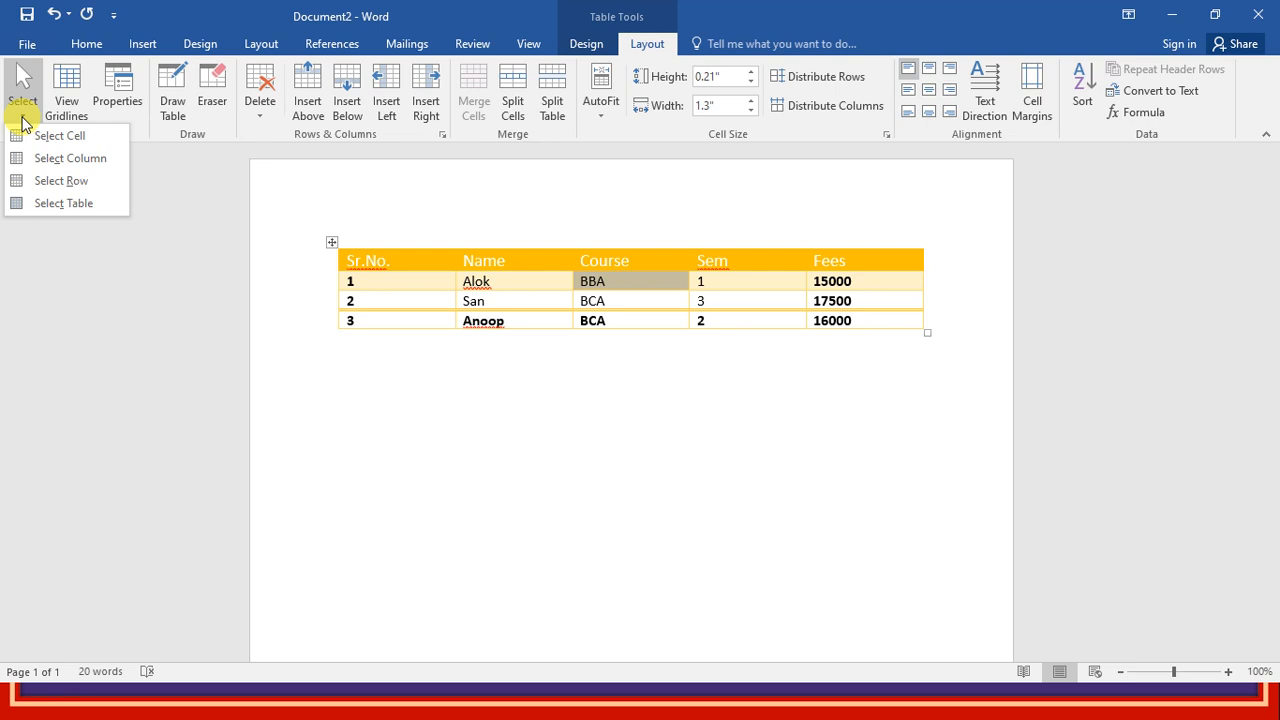
left_click(47, 203)
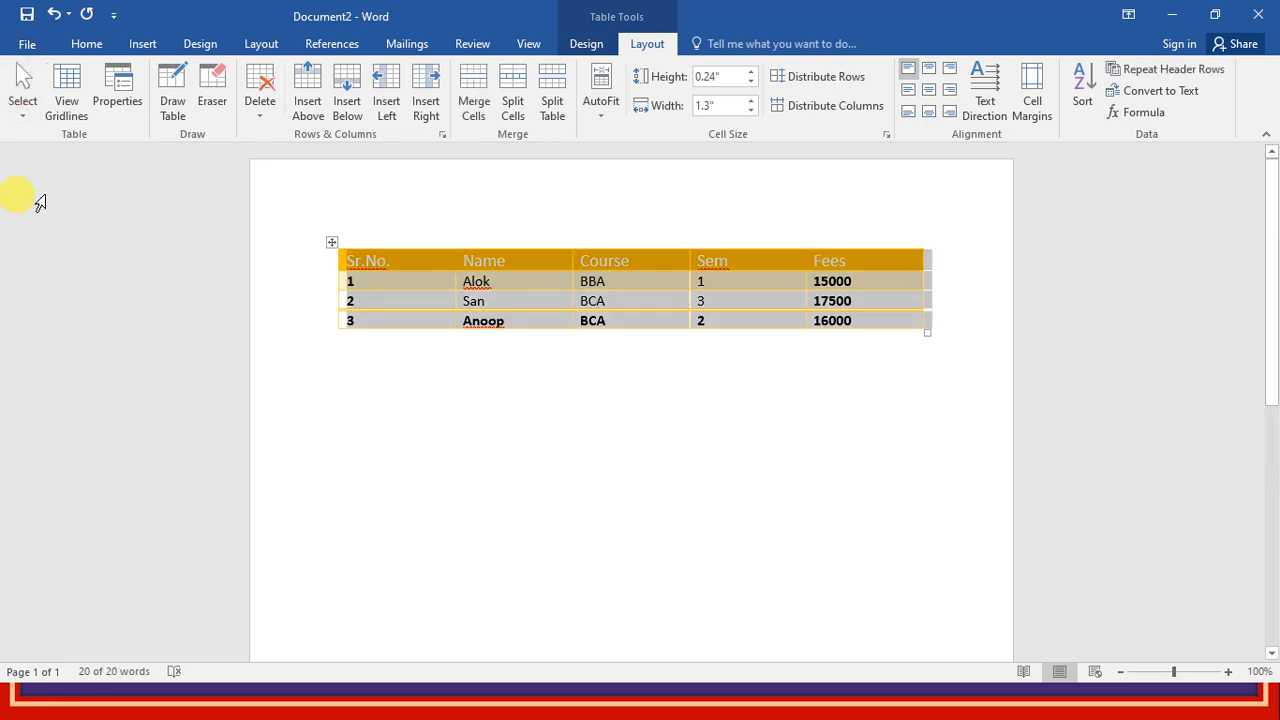
left_click(112, 110)
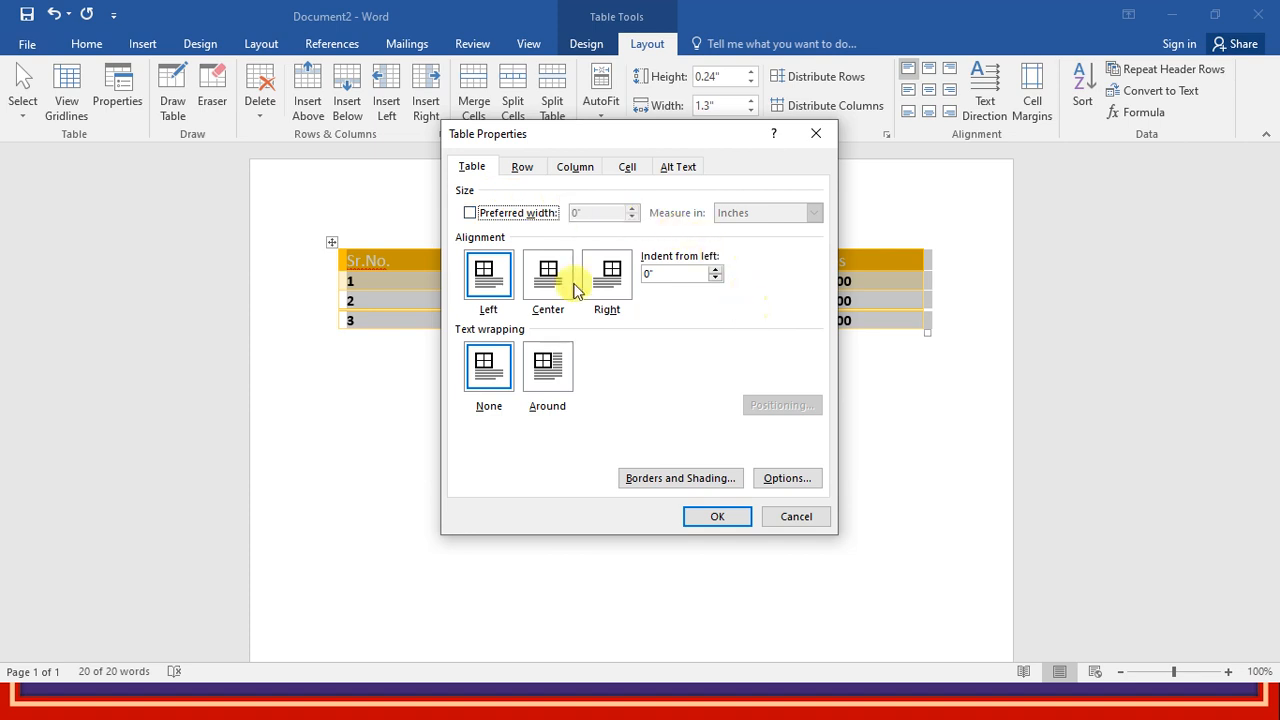
left_click(522, 166)
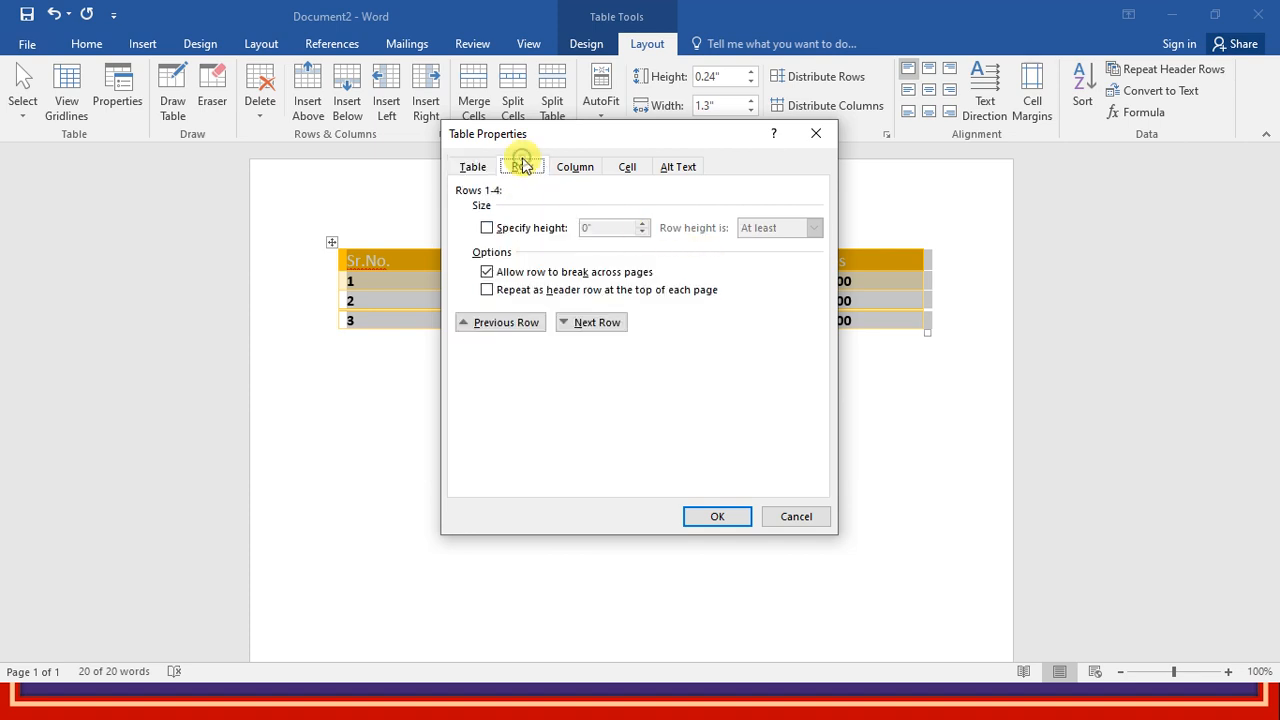
left_click(573, 168)
left_click(621, 172)
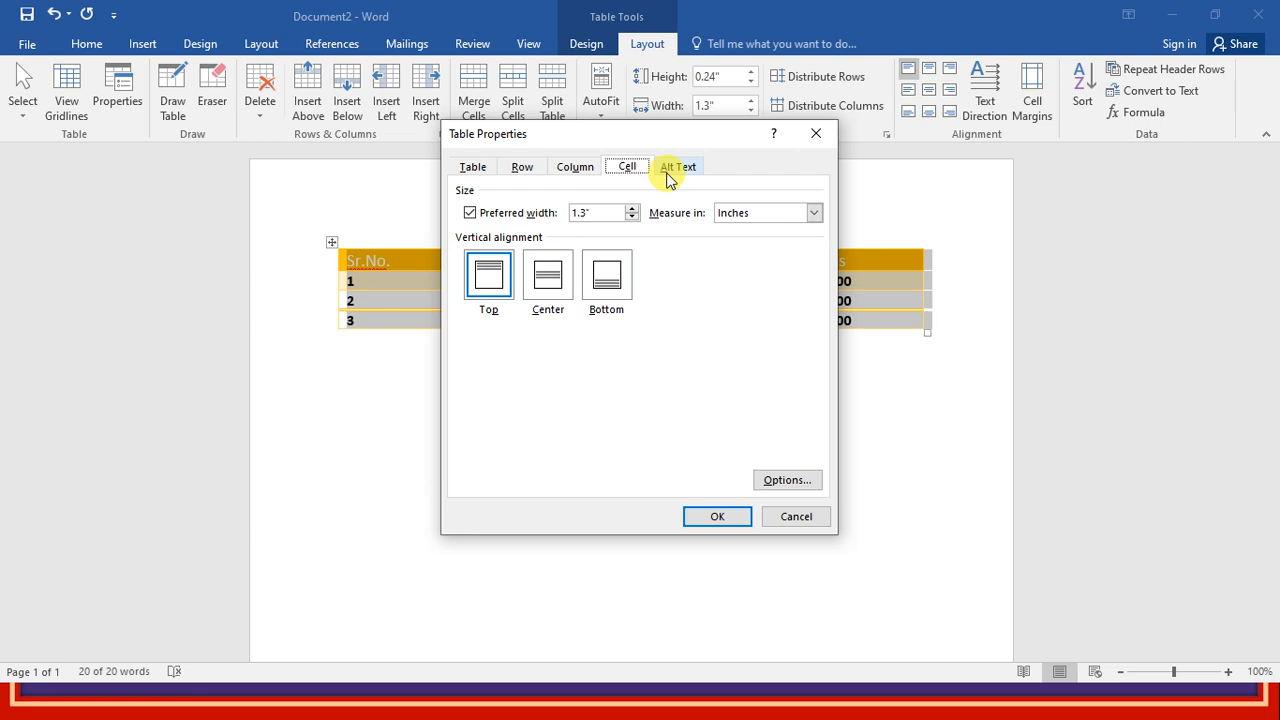
left_click(666, 171)
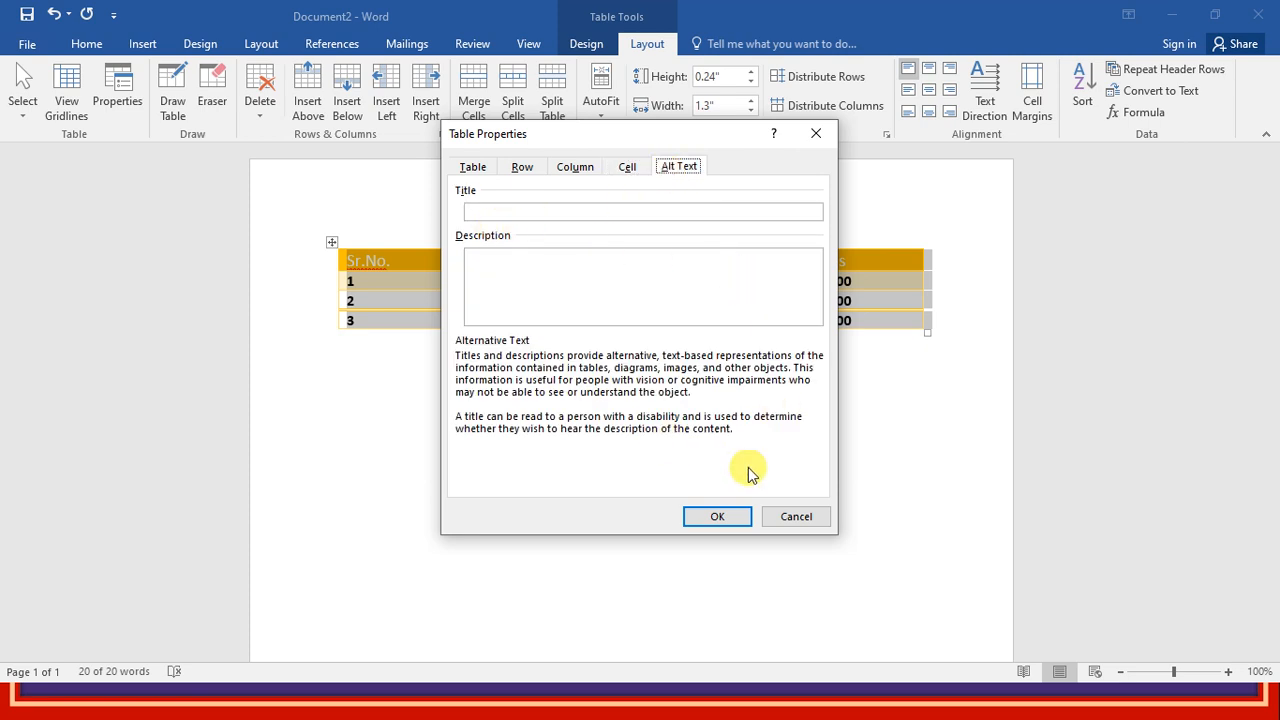
left_click(792, 517)
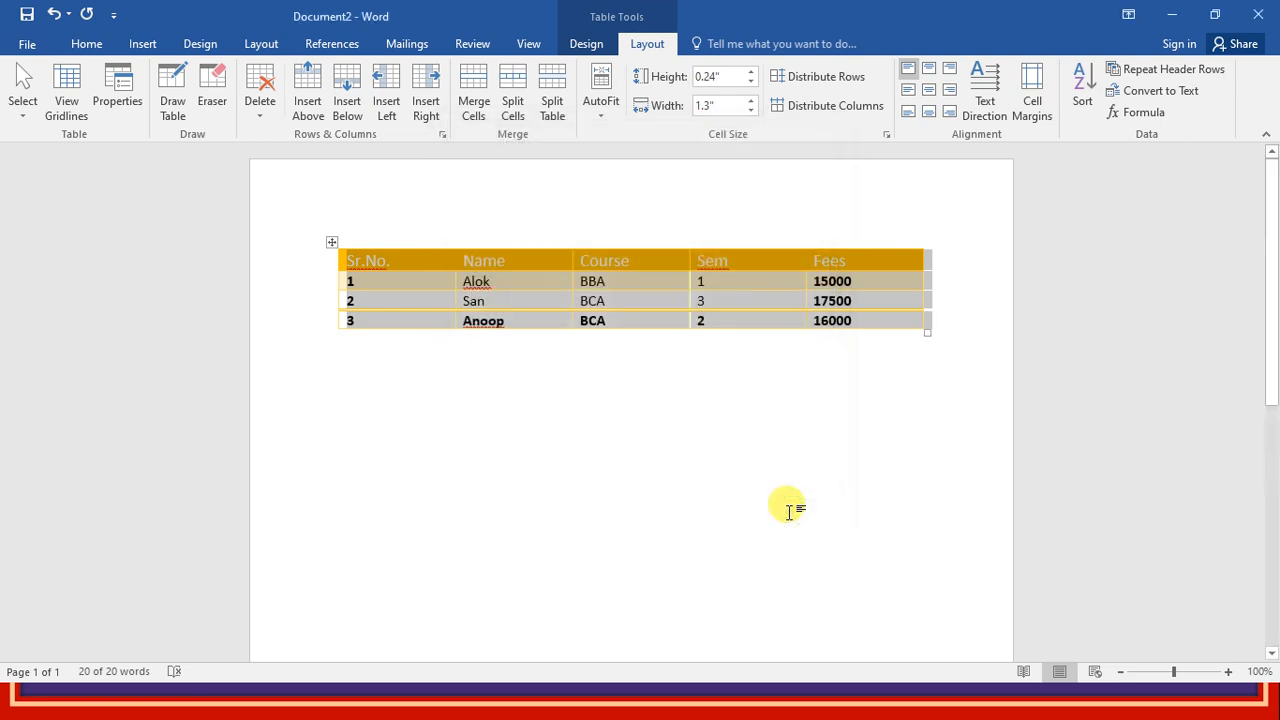
left_click(568, 406)
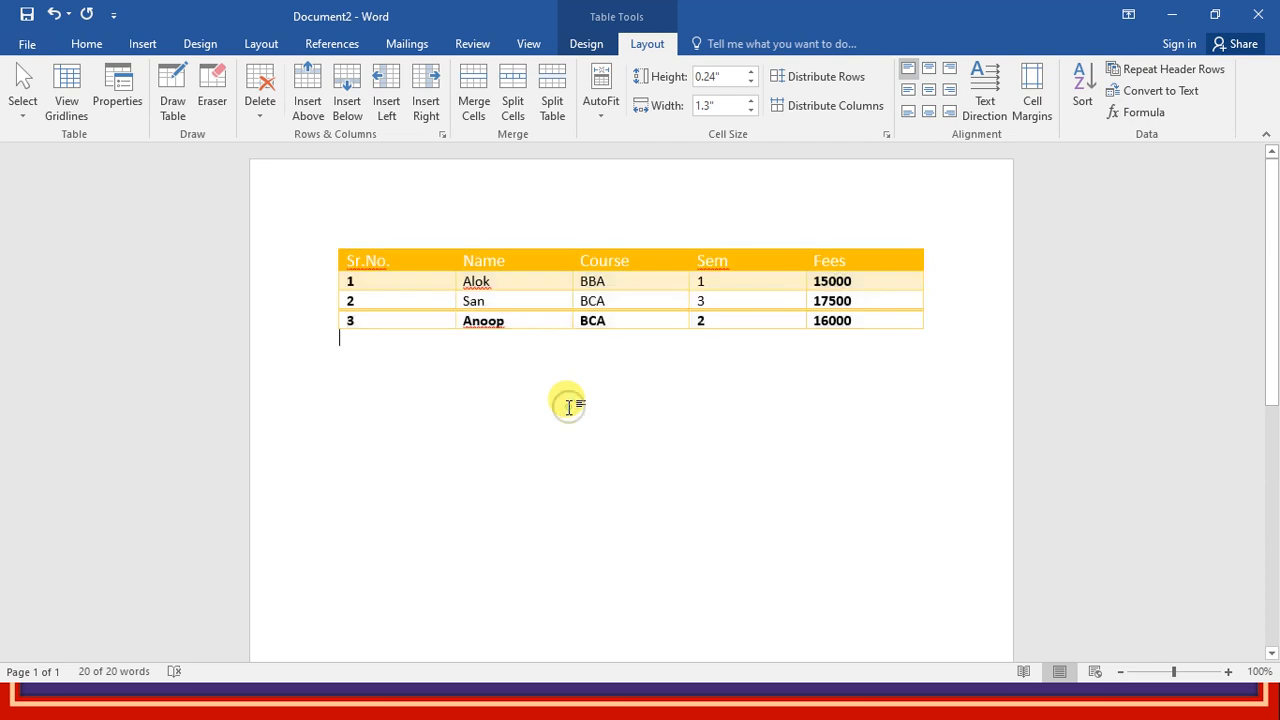
- Try deleting the entire table, and undo the deletion
left_click(423, 322)
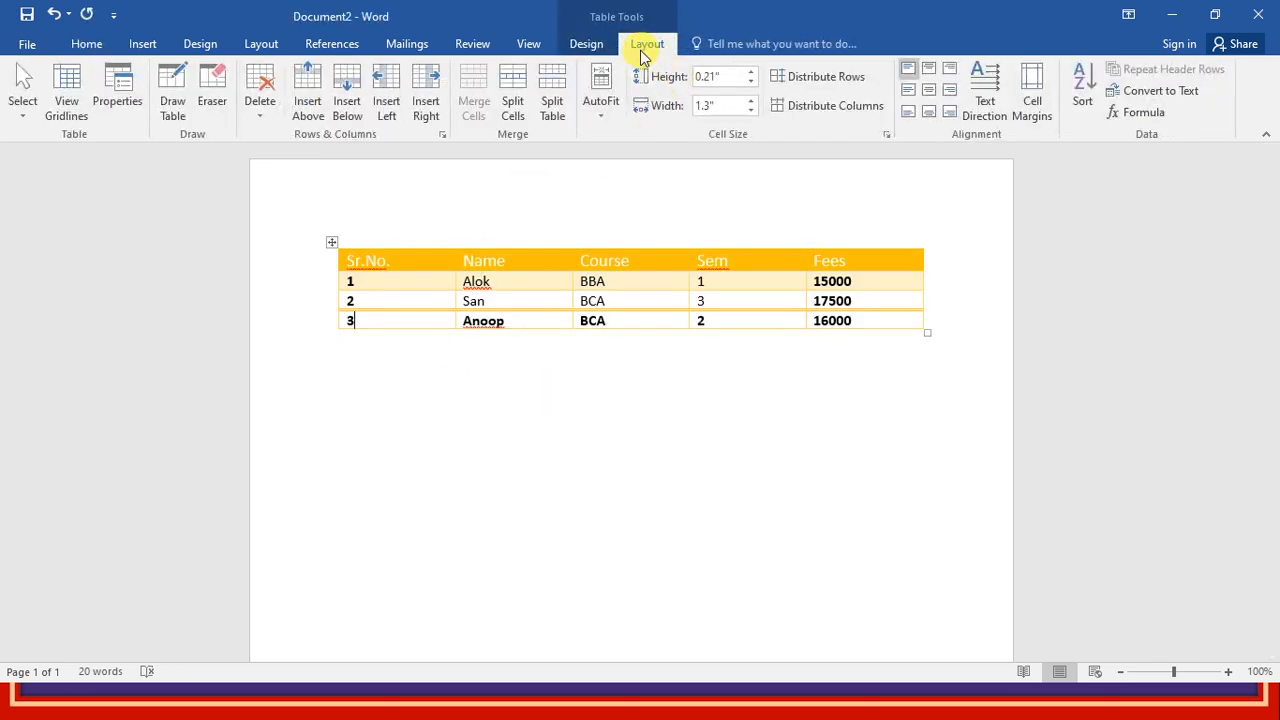
left_click(266, 118)
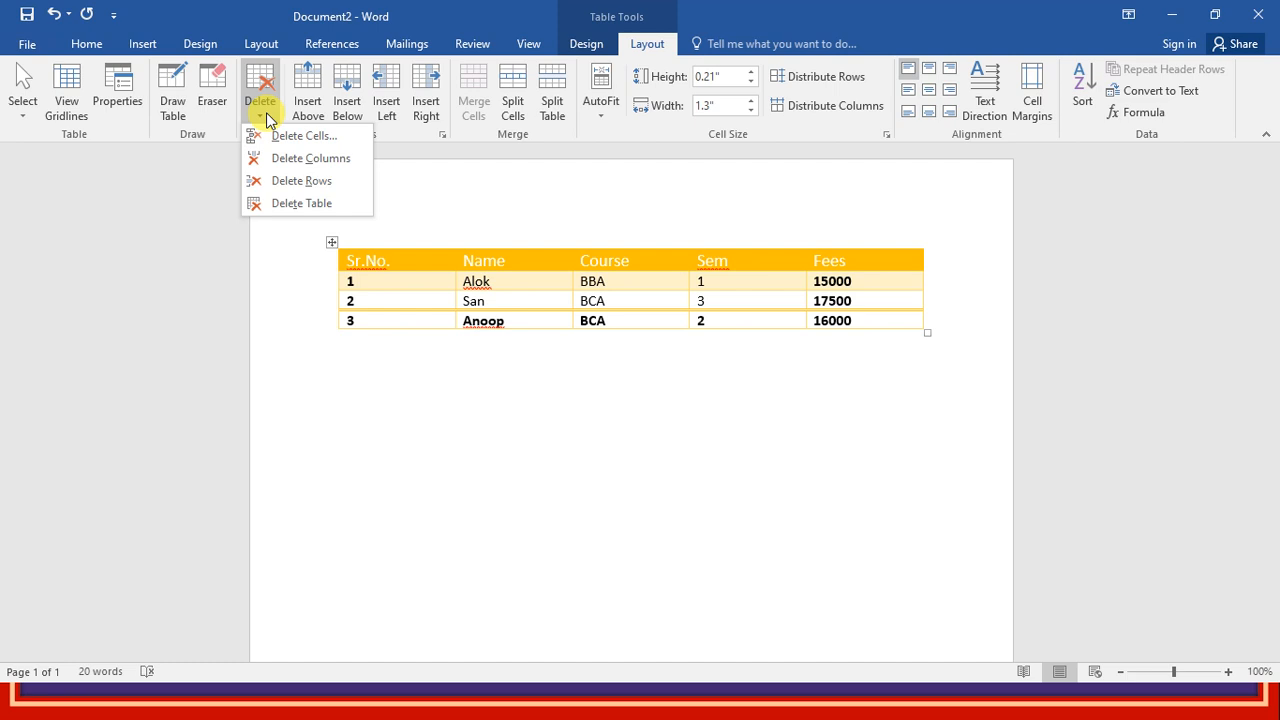
left_click(298, 209)
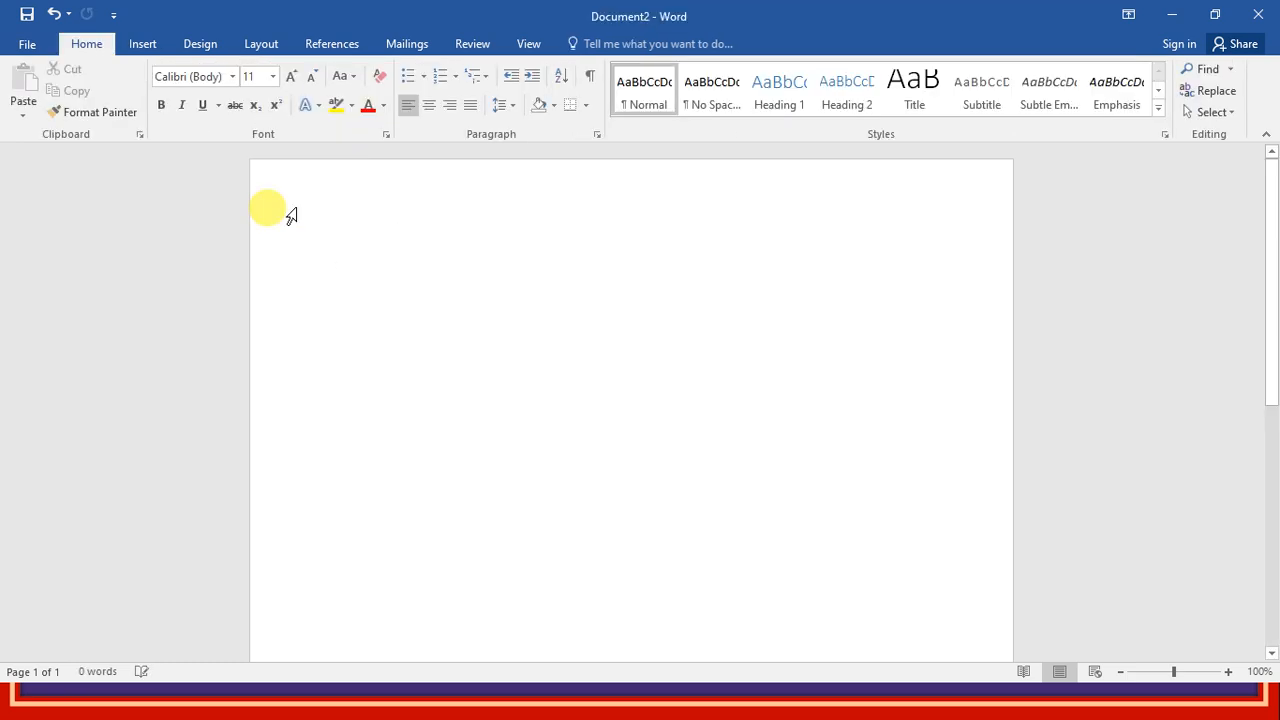
key("ctrl+z")
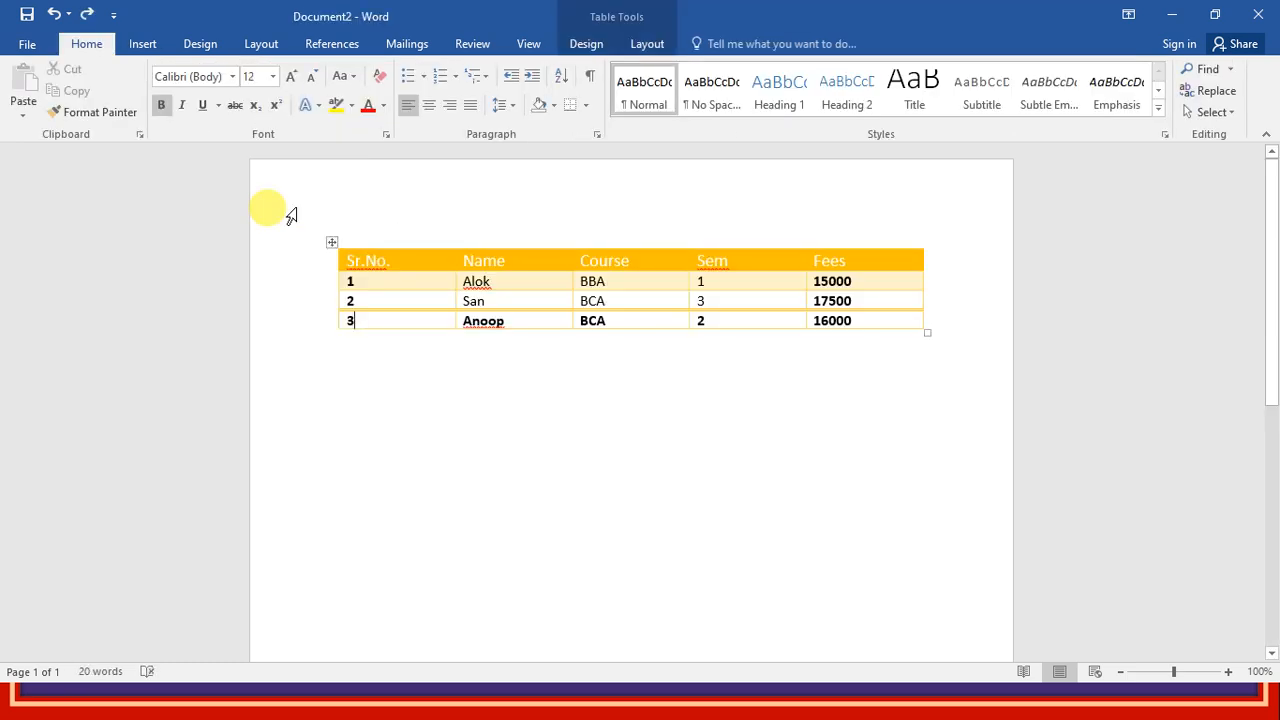
- Insert a blank row above the Sr.No. 3 record and another blank row below the inserted one
left_click(657, 50)
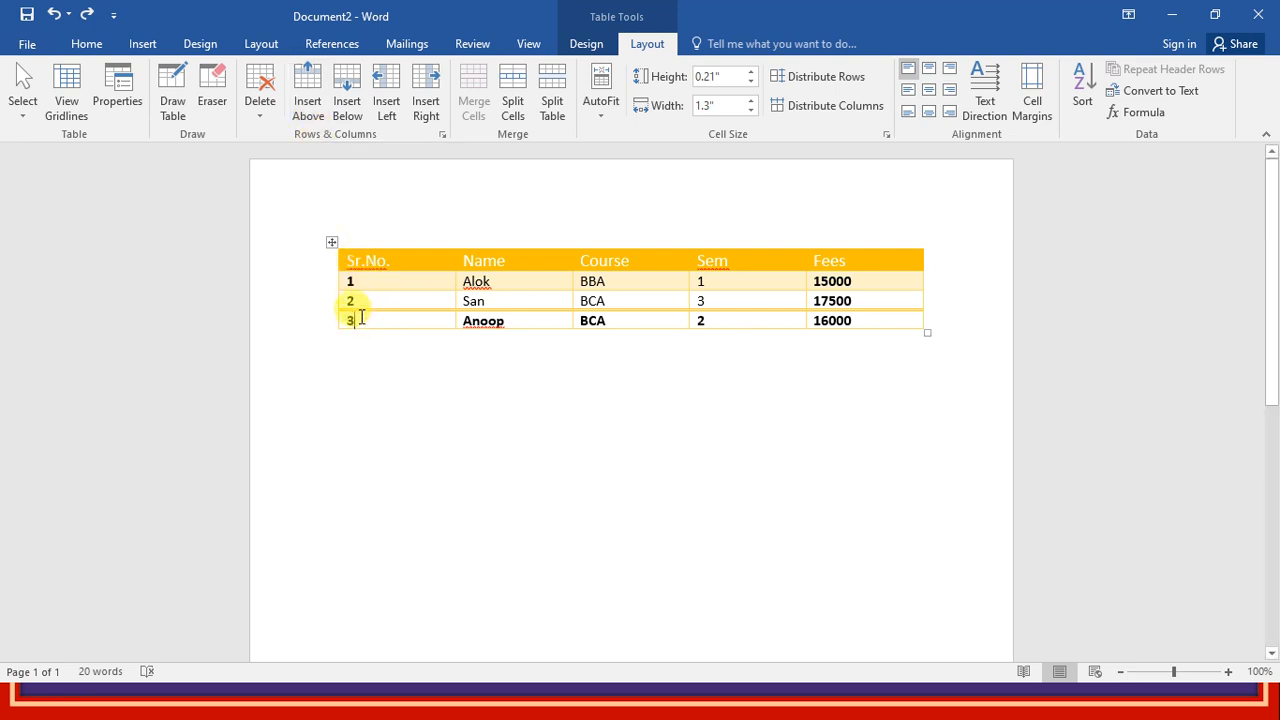
left_click(318, 121)
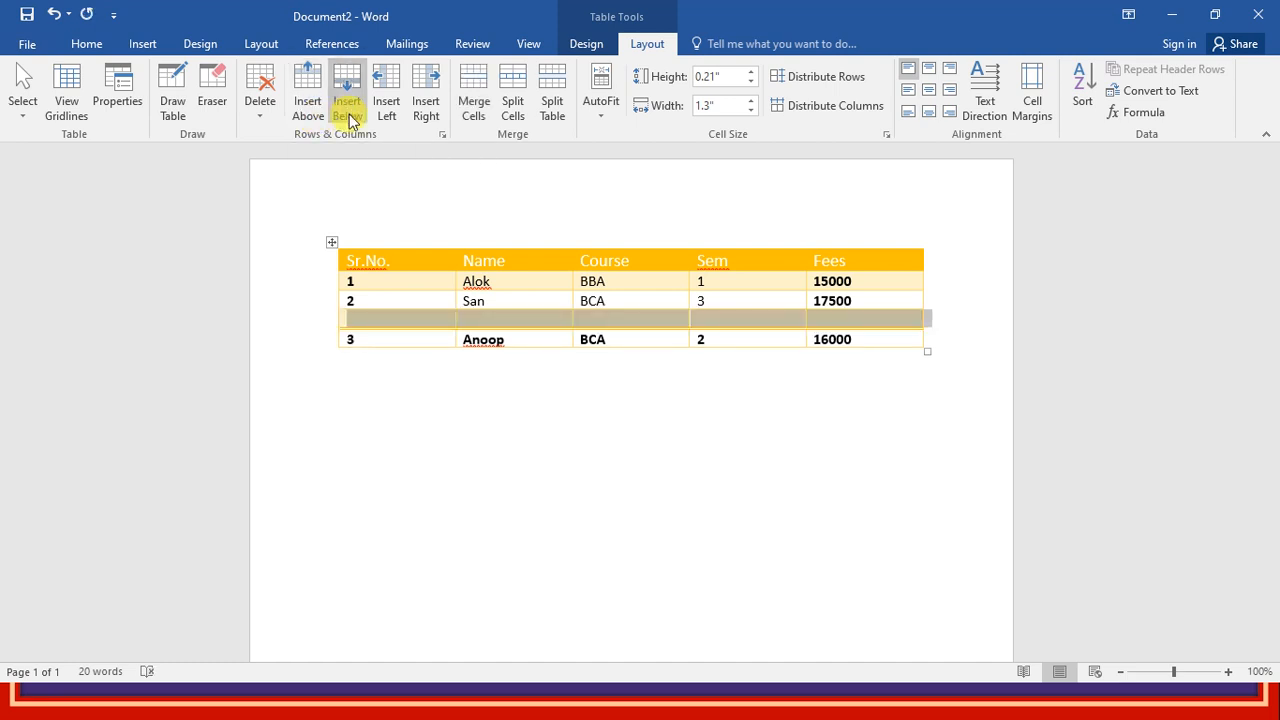
left_click(350, 120)
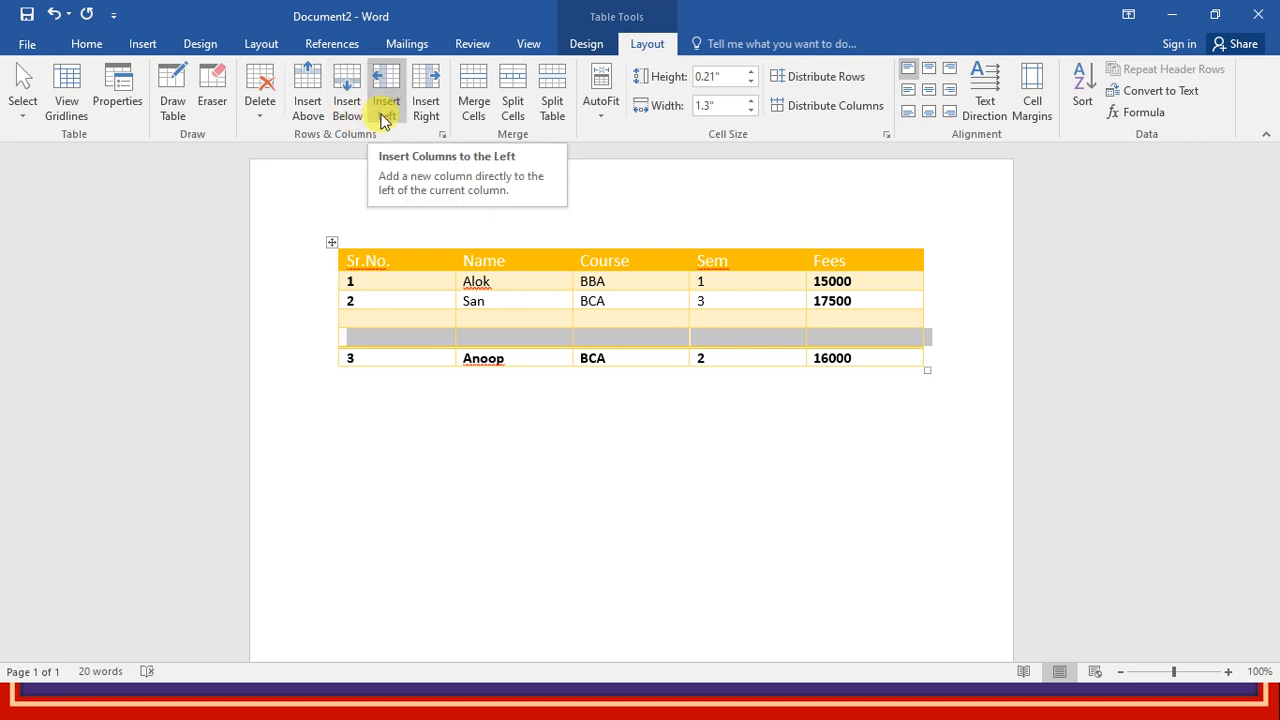
- Undo a column insertion made from the whole selected row, and insert two blank columns between Name and Course
left_click(383, 118)
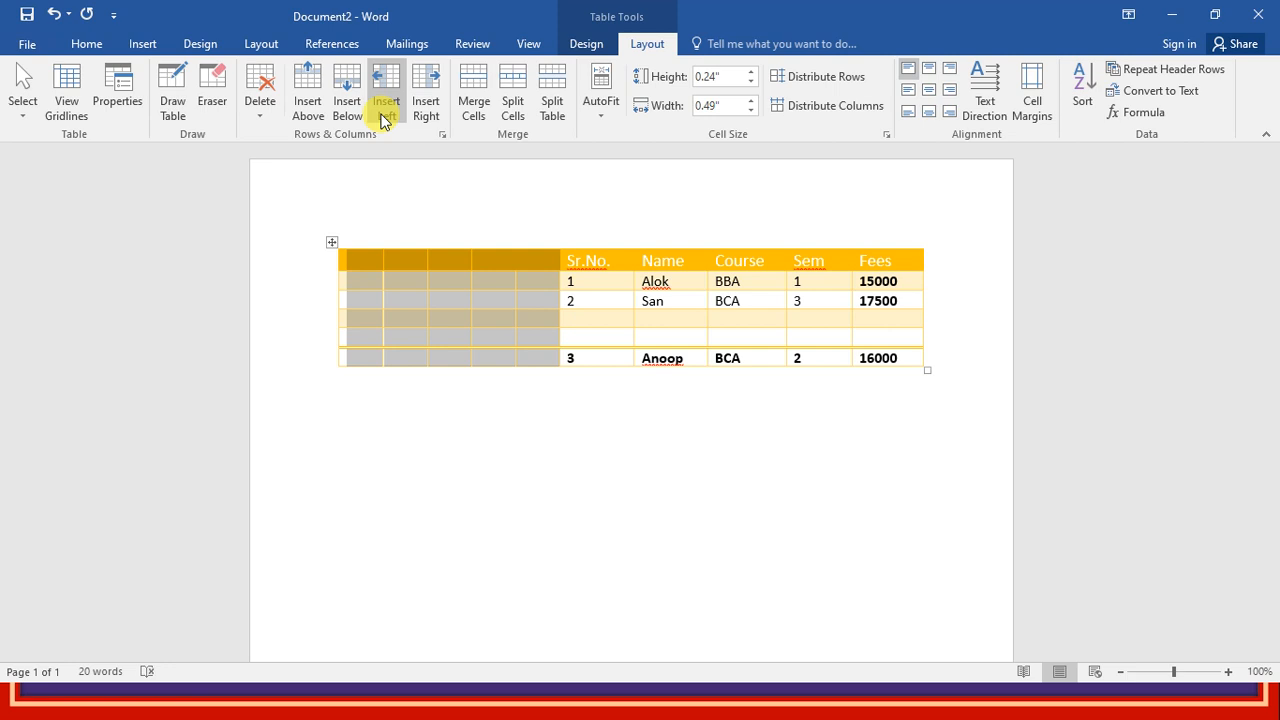
key("ctrl+z")
key("Up")
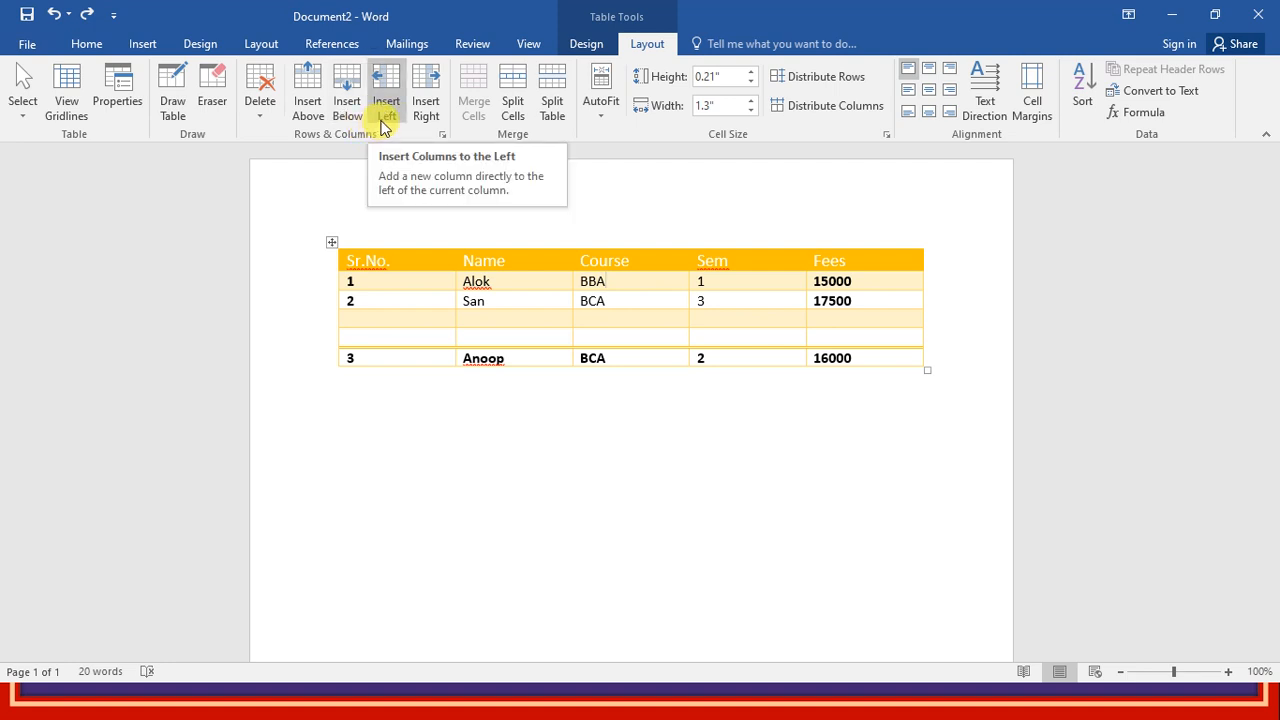
left_click(385, 120)
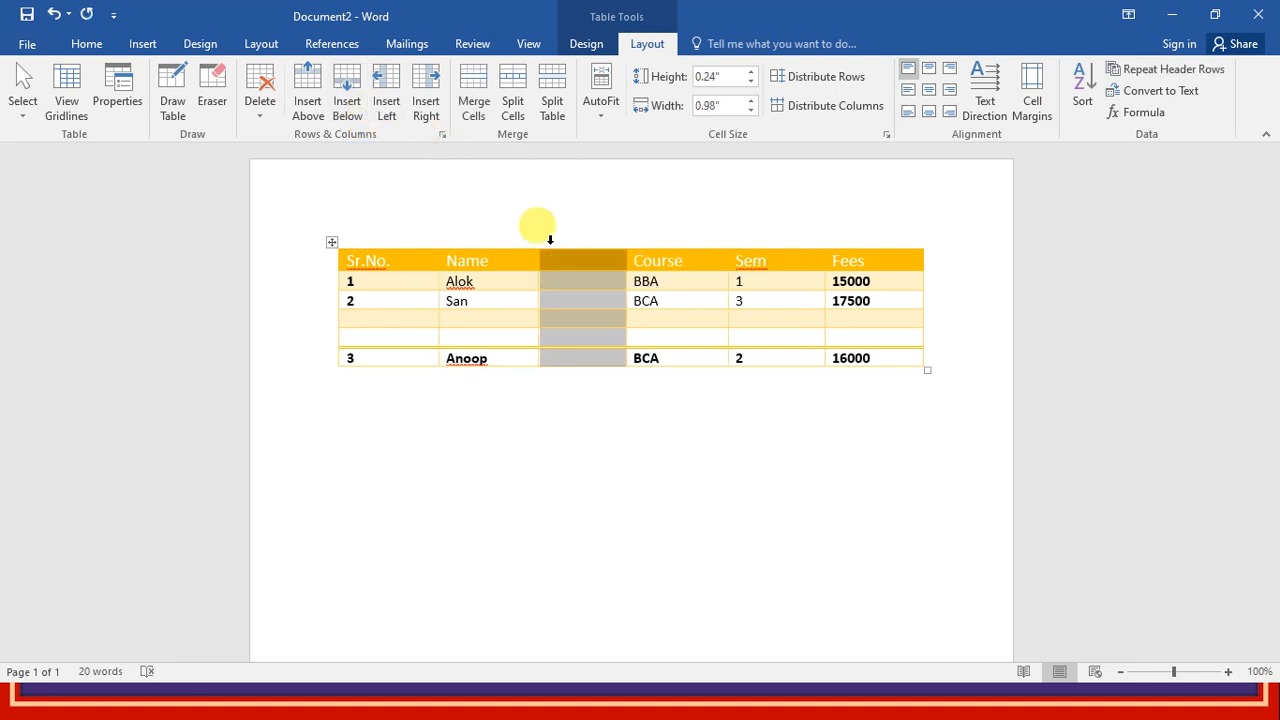
left_click(424, 108)
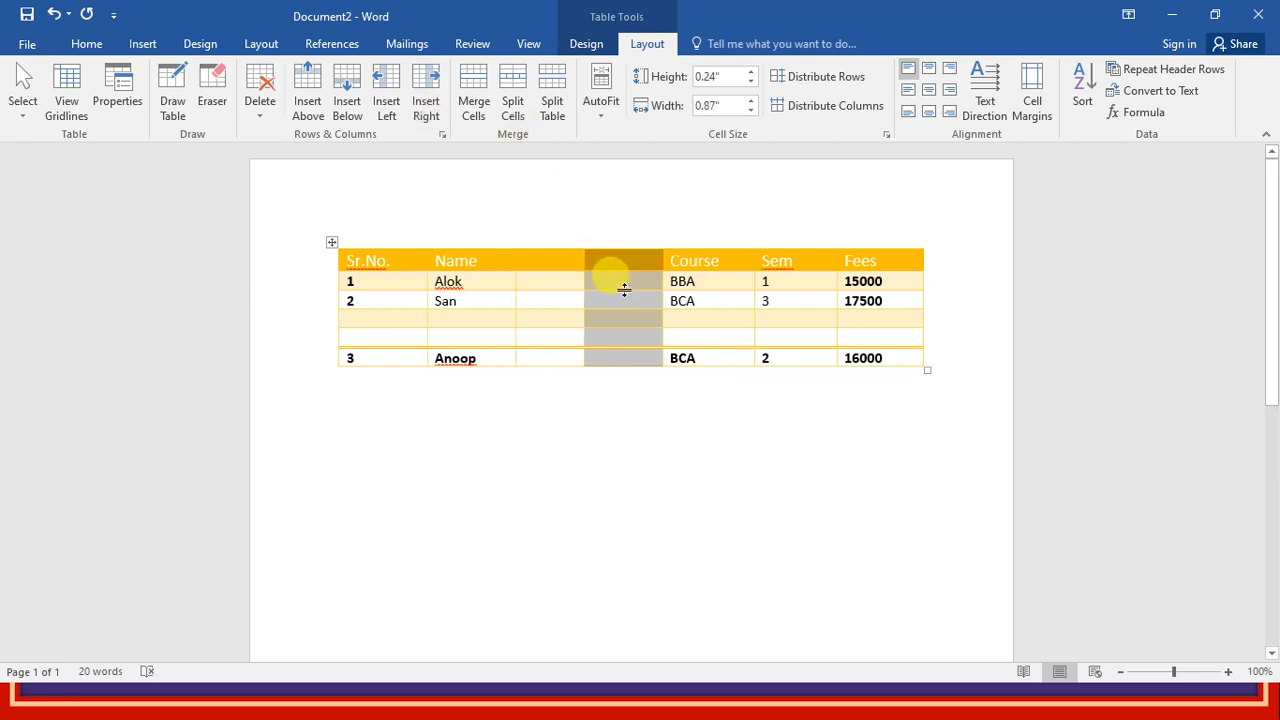
- Undo the insertion of the two blank columns and the two blank rows
key("ctrl+z")
key("ctrl+z")
key("ctrl+z")
key("ctrl+z")
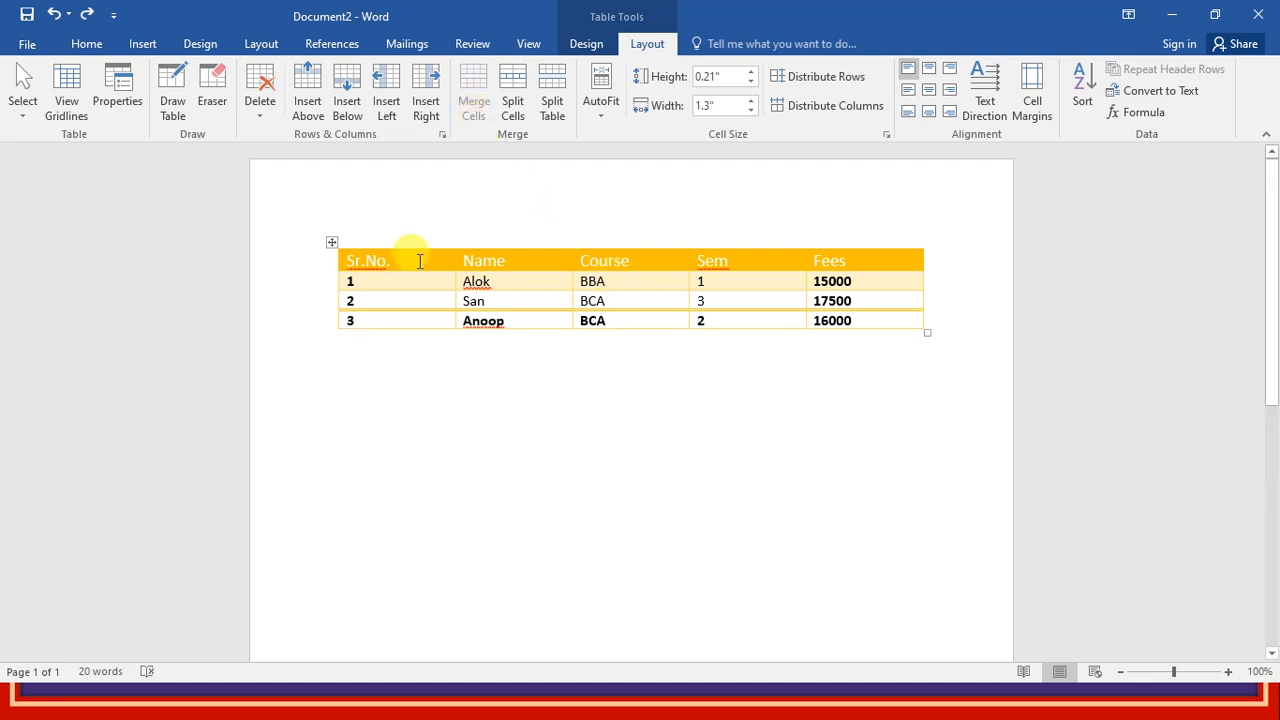
- Insert a blank row above the table's Sr.No., Name, Course, Sem and Fees header row
left_click(324, 265)
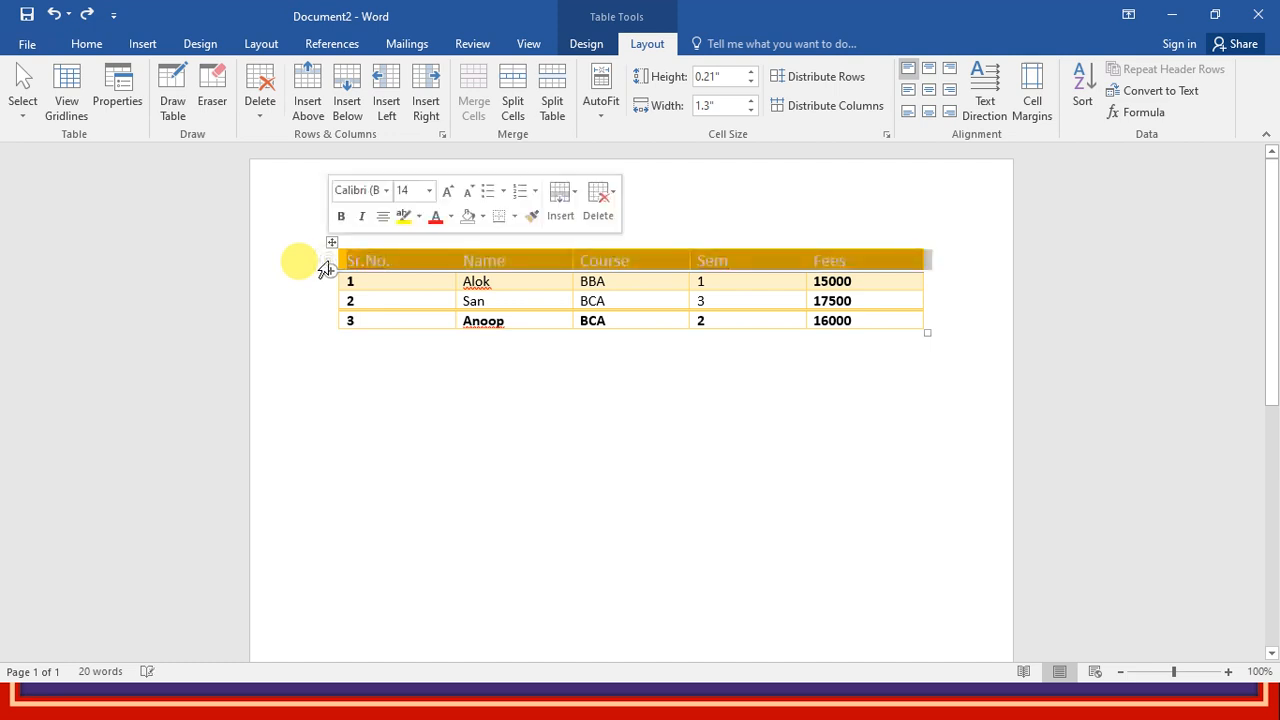
left_click(396, 263)
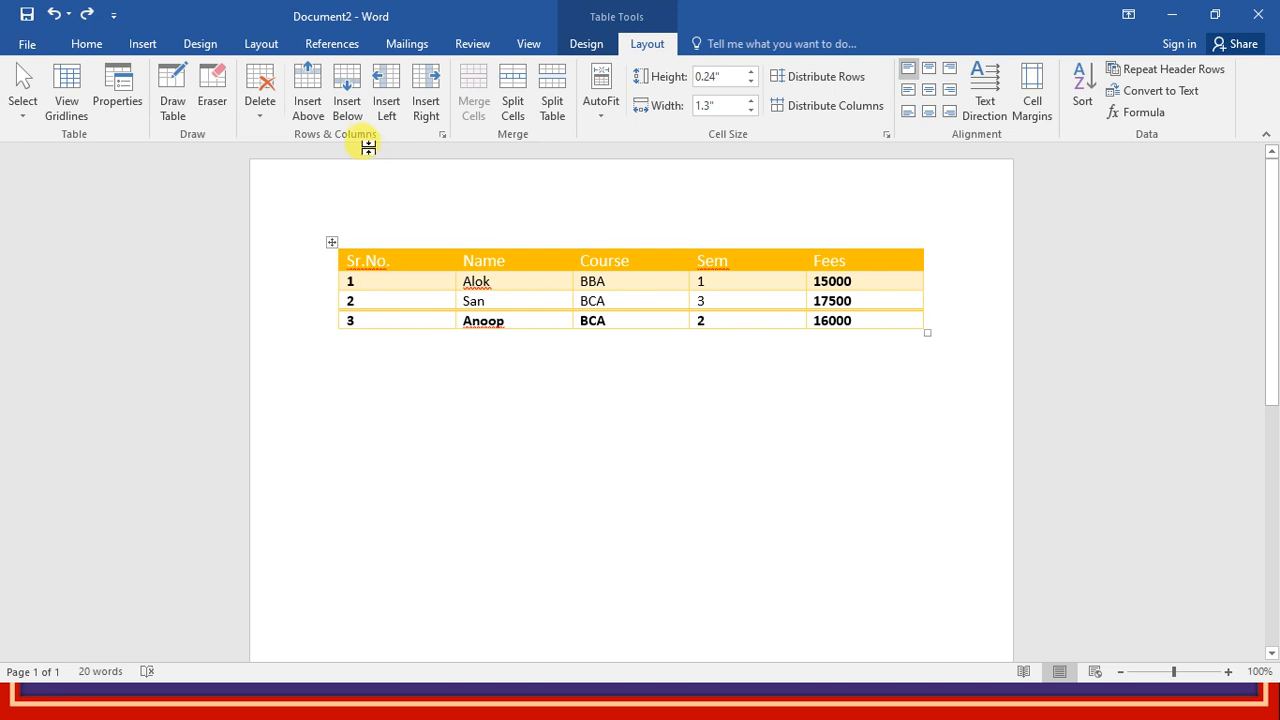
left_click(306, 100)
left_click(471, 303)
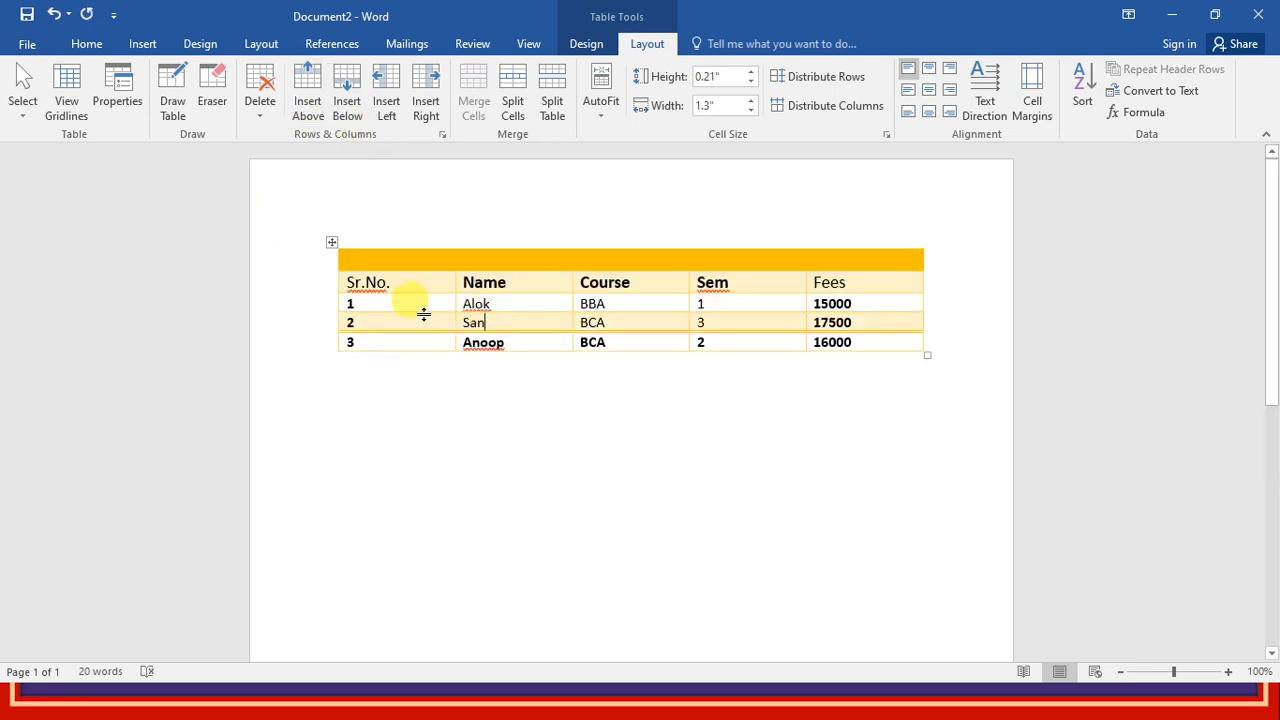
- Merge the cells of the blank first row into one and enter the centred title "ICIT GONDA"
left_click(314, 258)
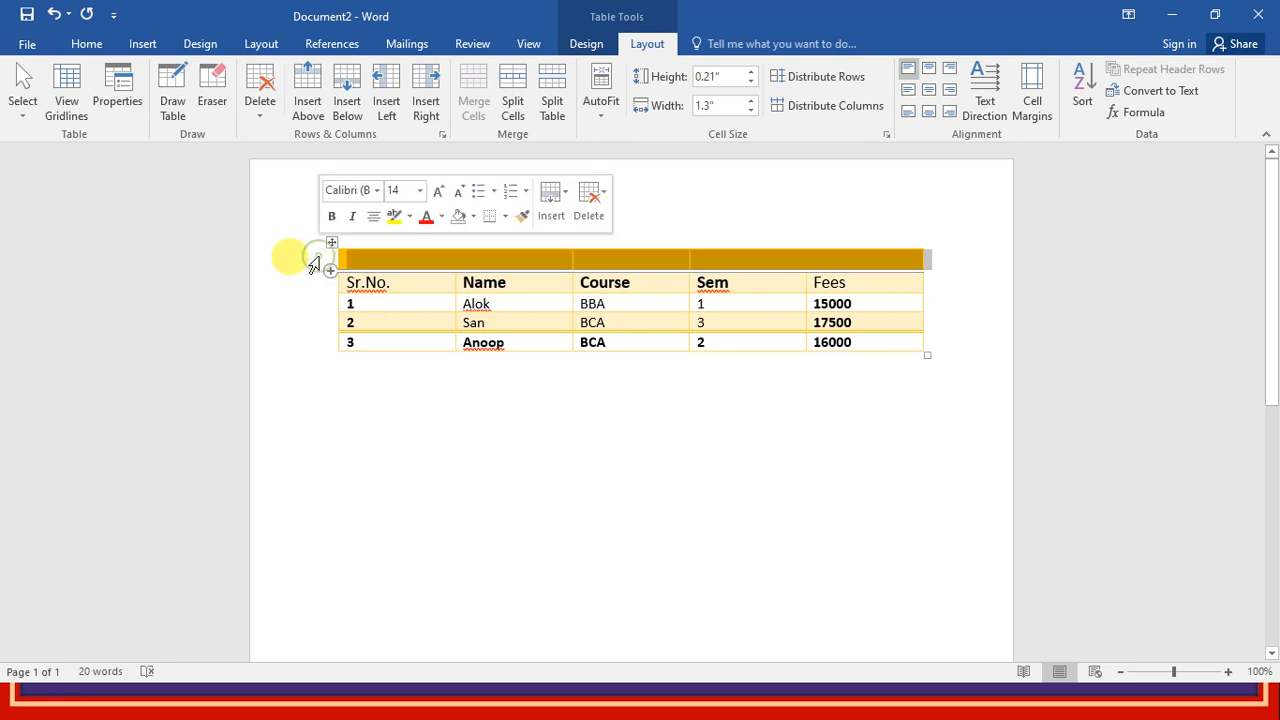
left_click(478, 110)
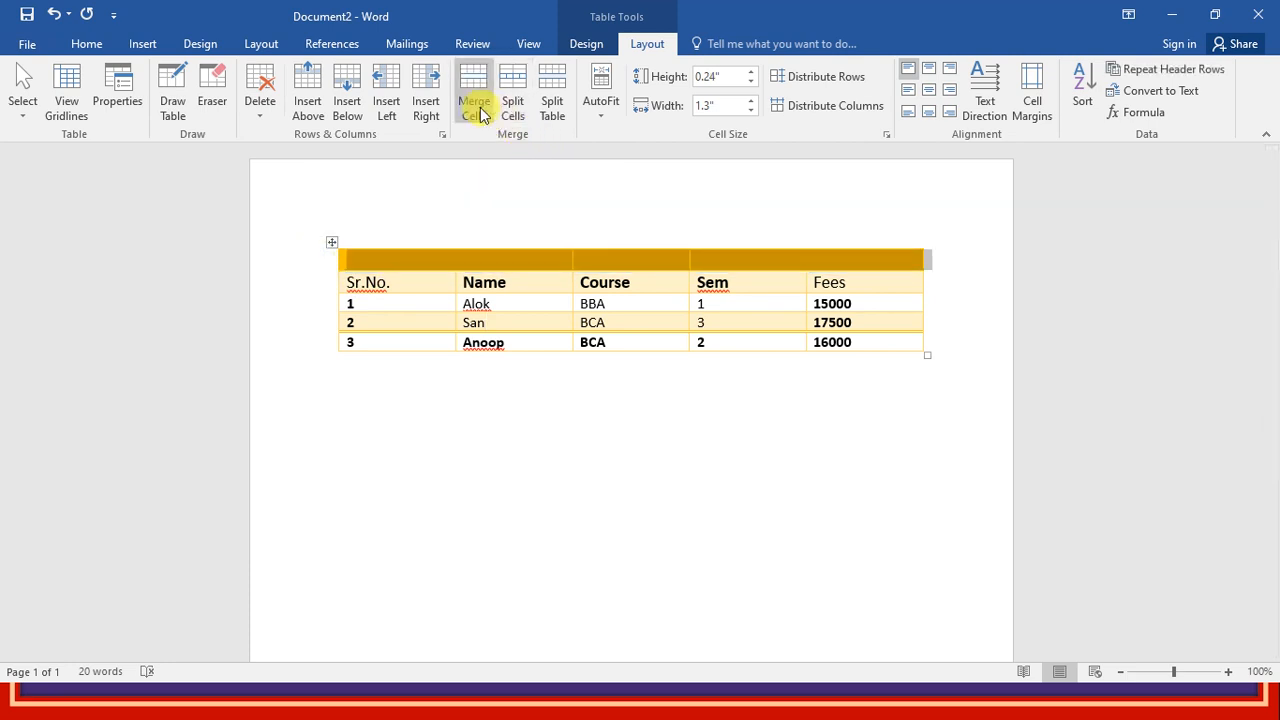
left_click(480, 113)
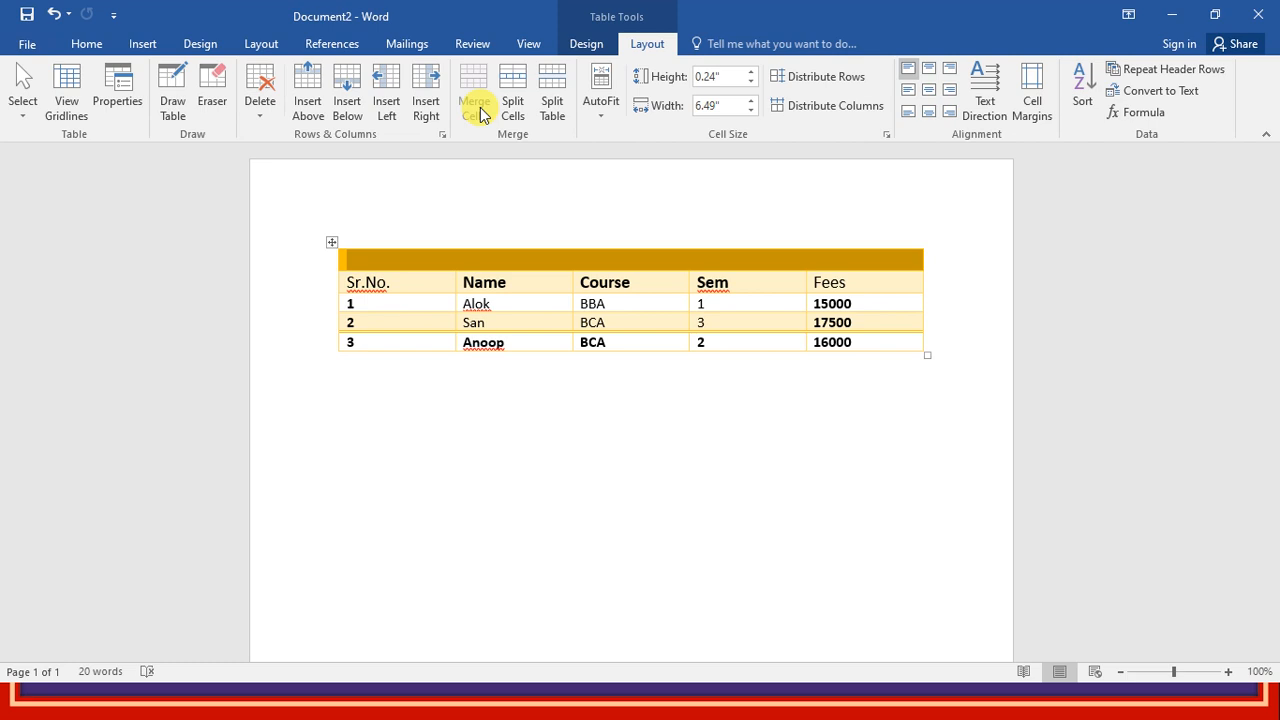
type("ICIT GONDA")
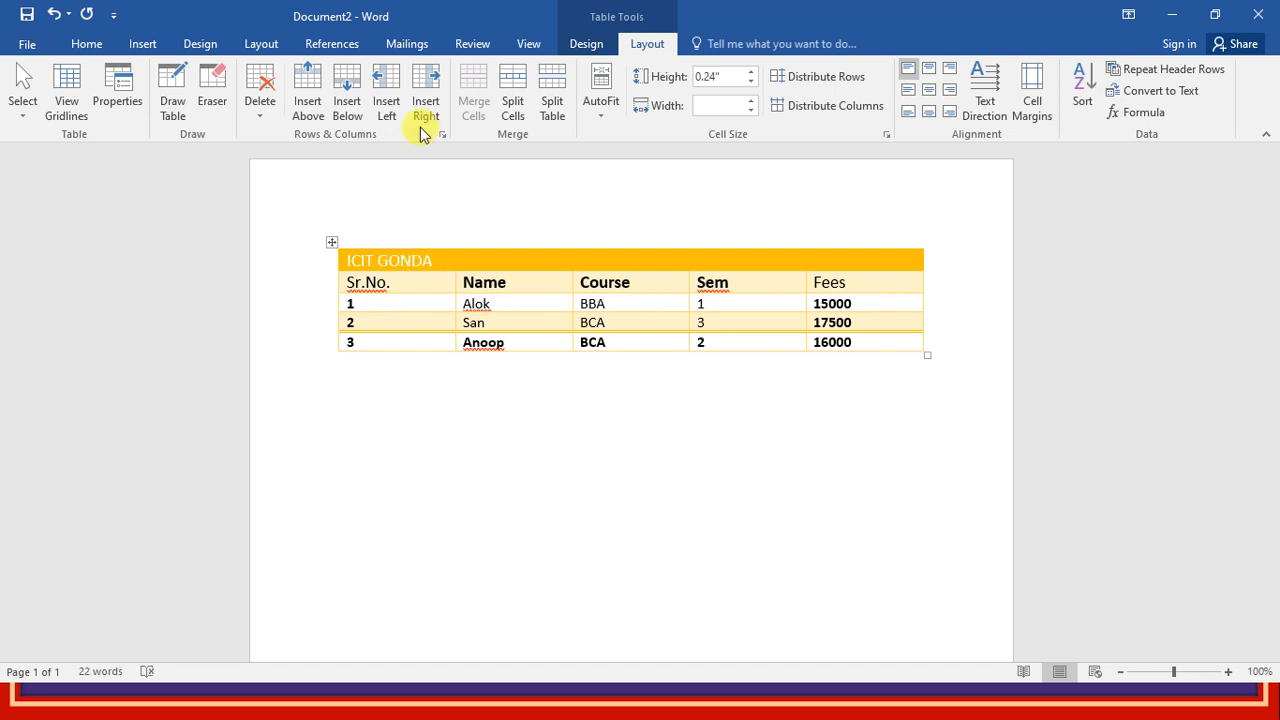
key("ctrl+e")
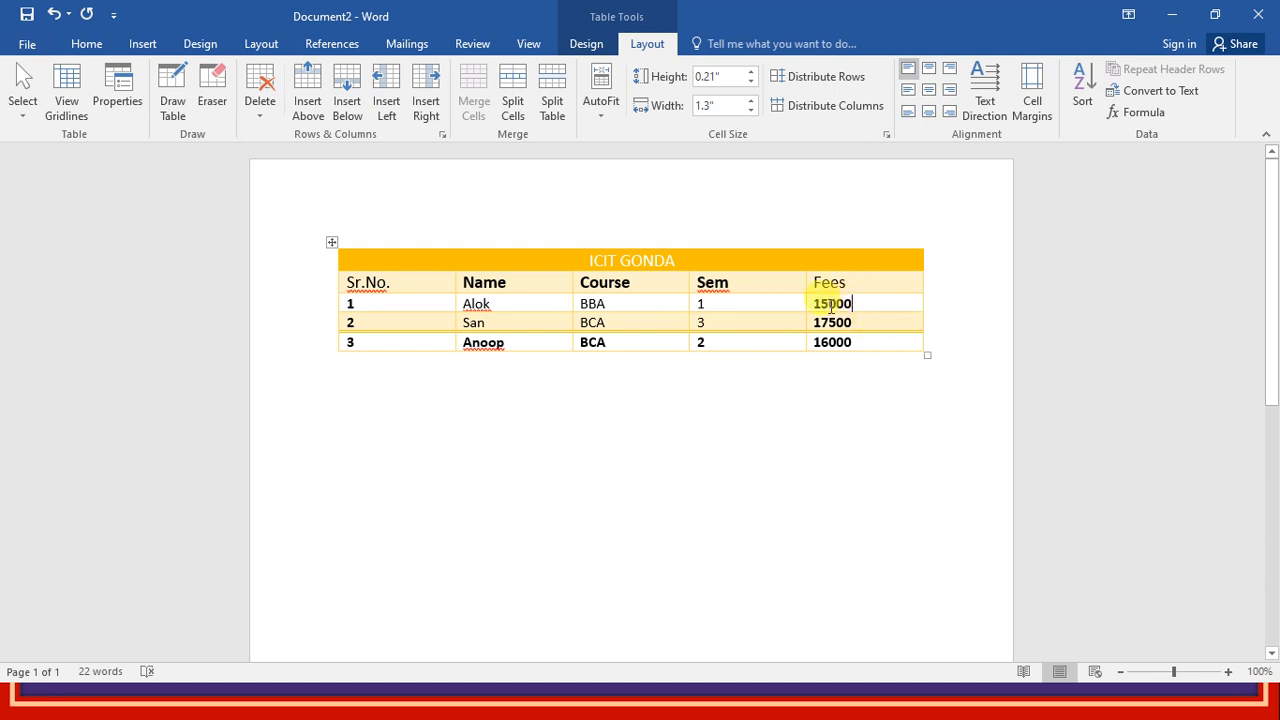
- Split the first data row's 15000 fee cell into two columns and one row, and enter "00" in the new cell
left_click(512, 112)
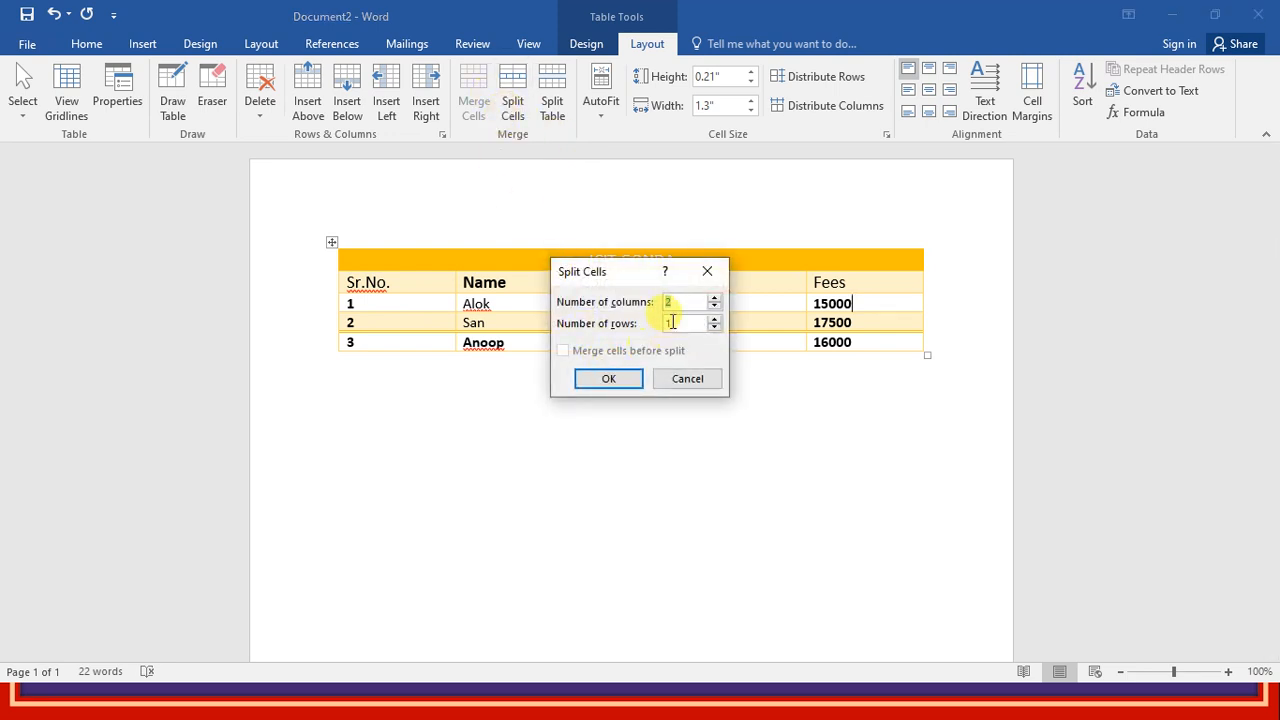
left_click(621, 381)
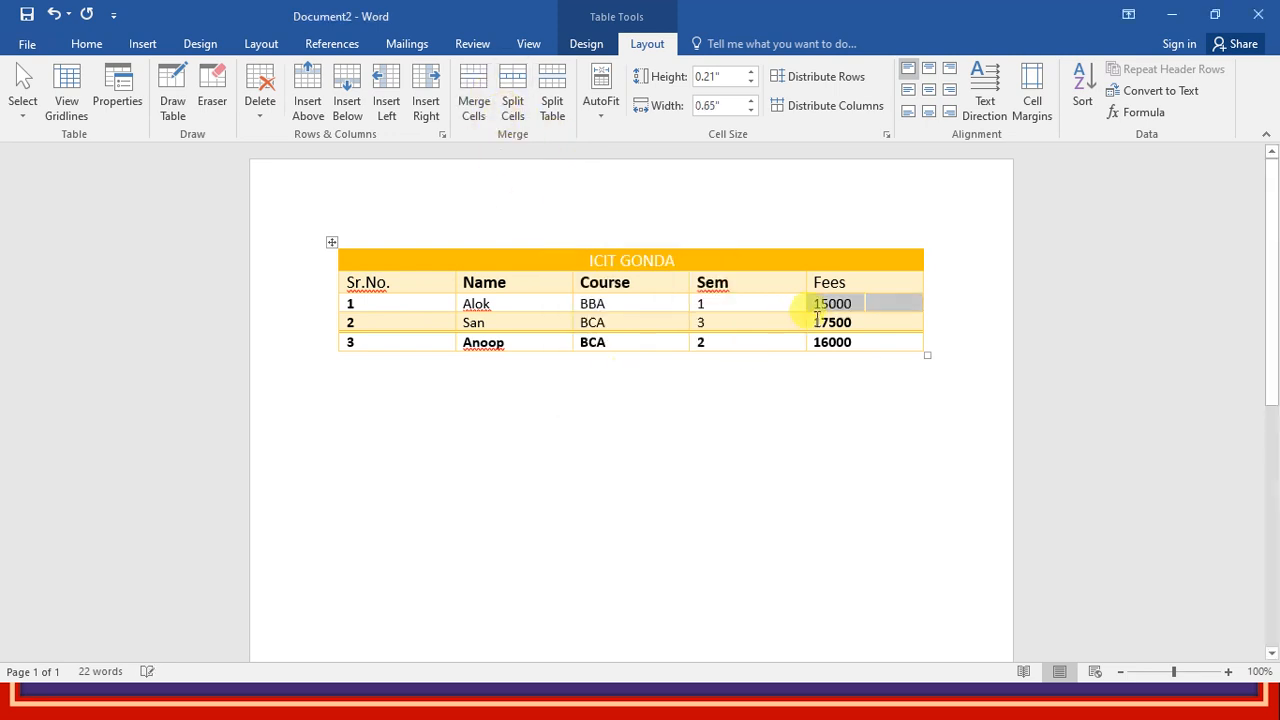
type("00")
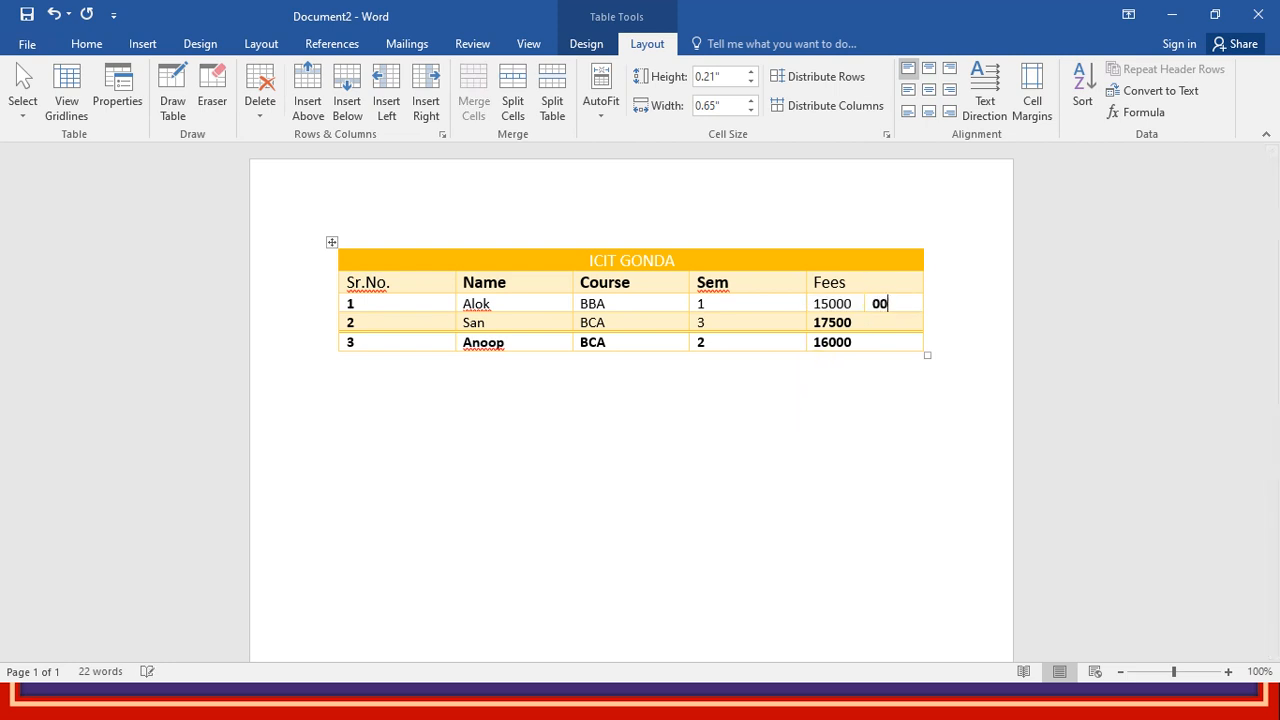
- Split the table into two at the row with serial number 2, and undo the split
left_click(870, 328)
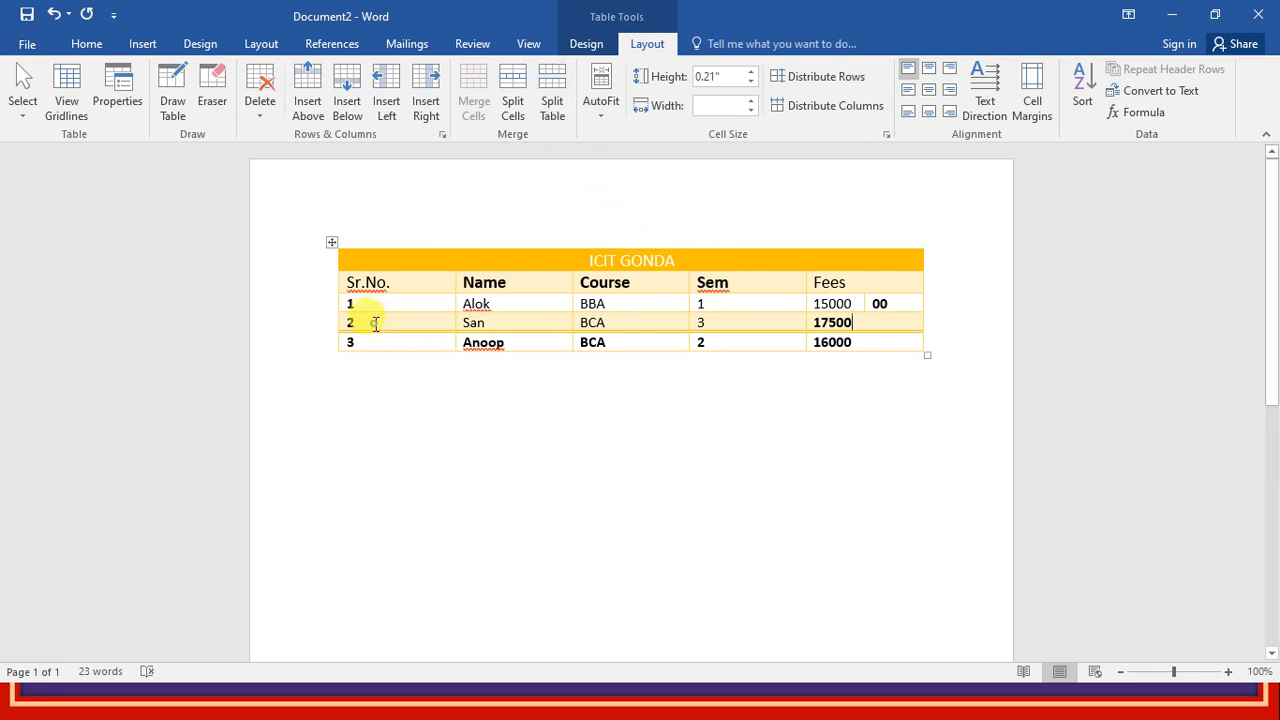
left_click(548, 110)
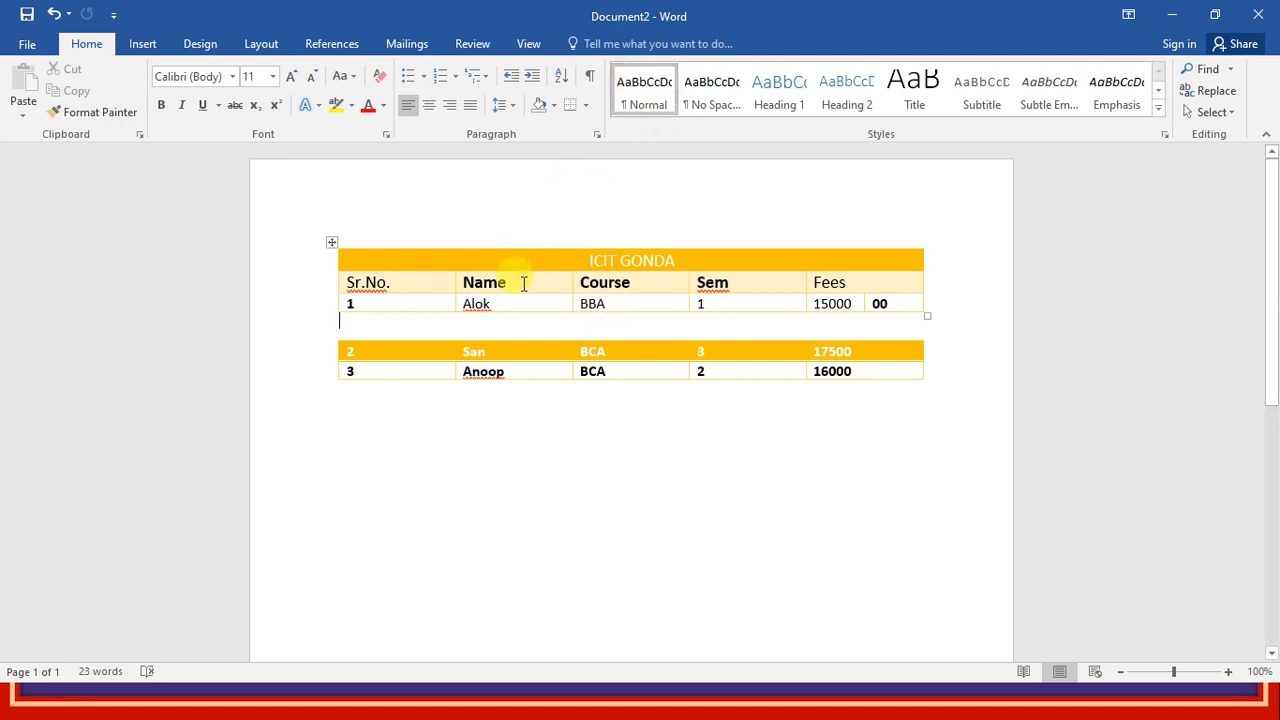
key("ctrl+z")
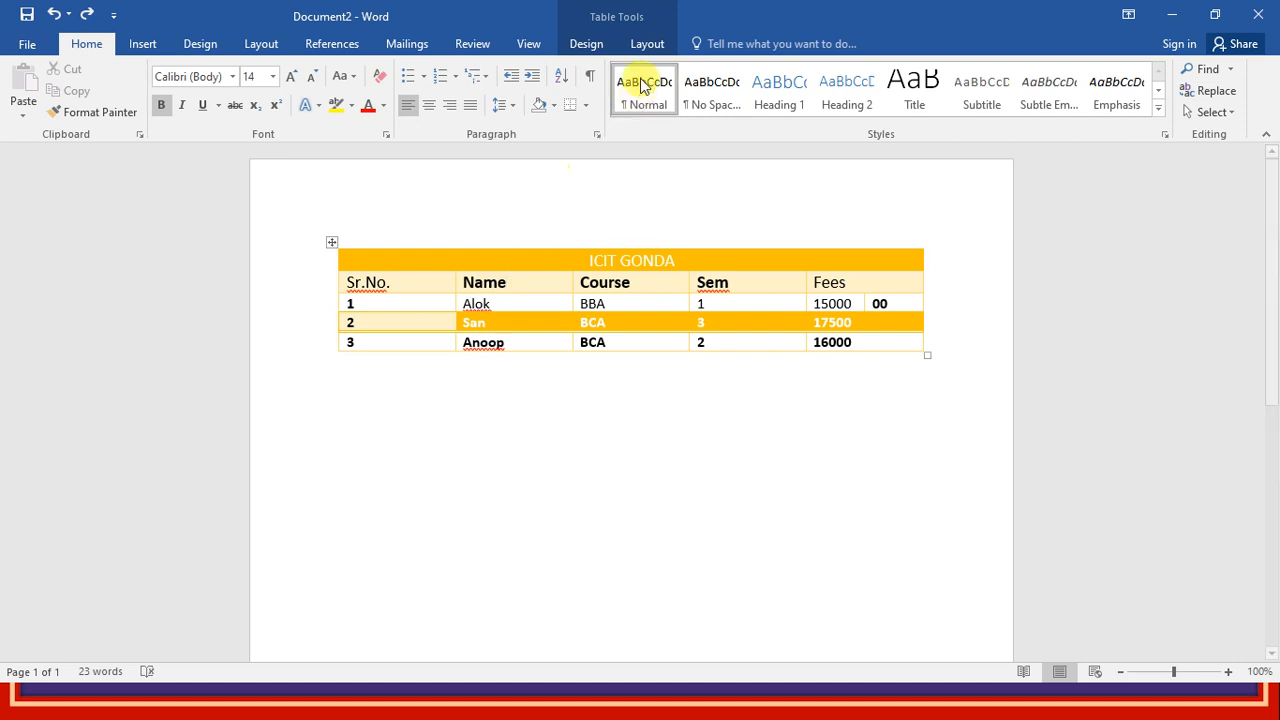
left_click(646, 45)
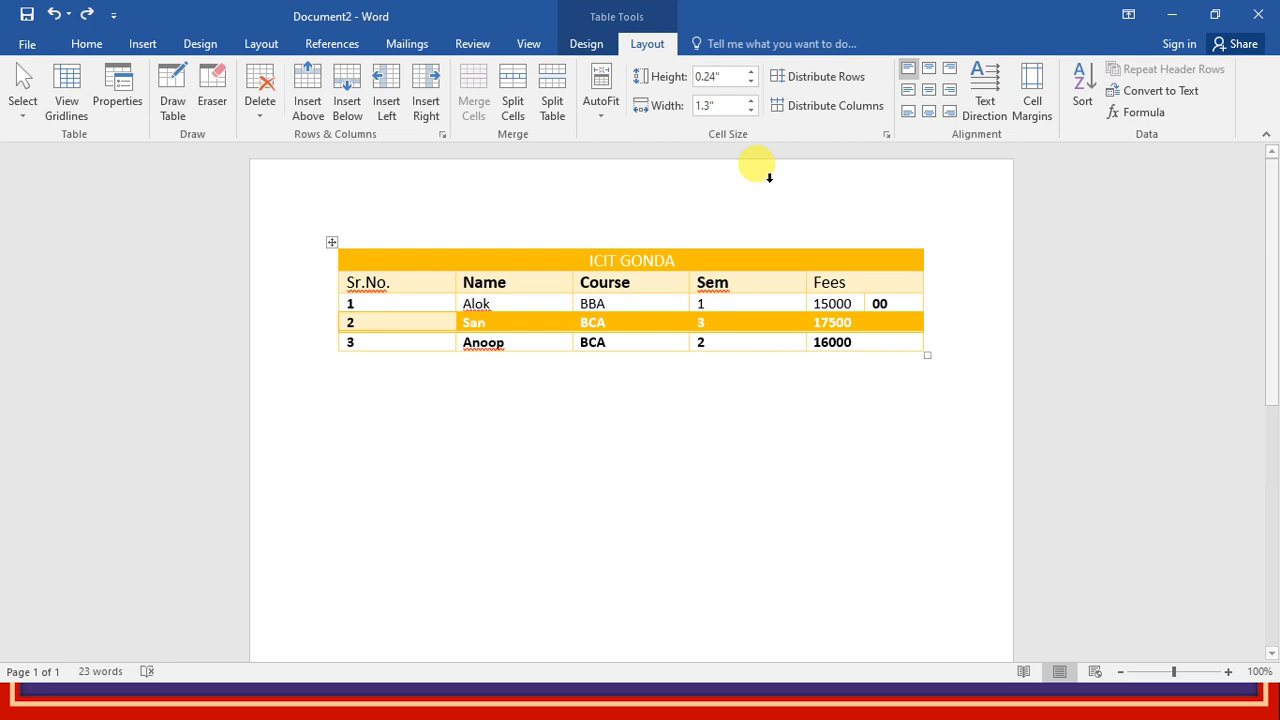
left_click(143, 46)
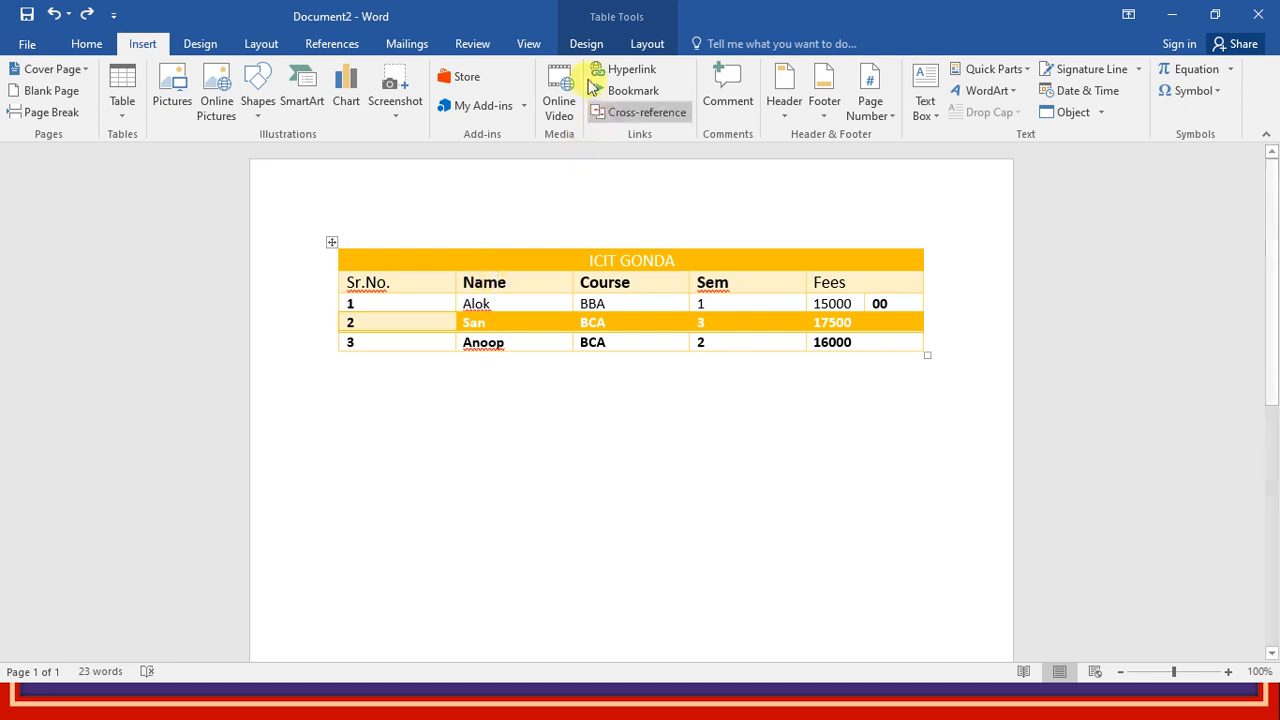
left_click(586, 44)
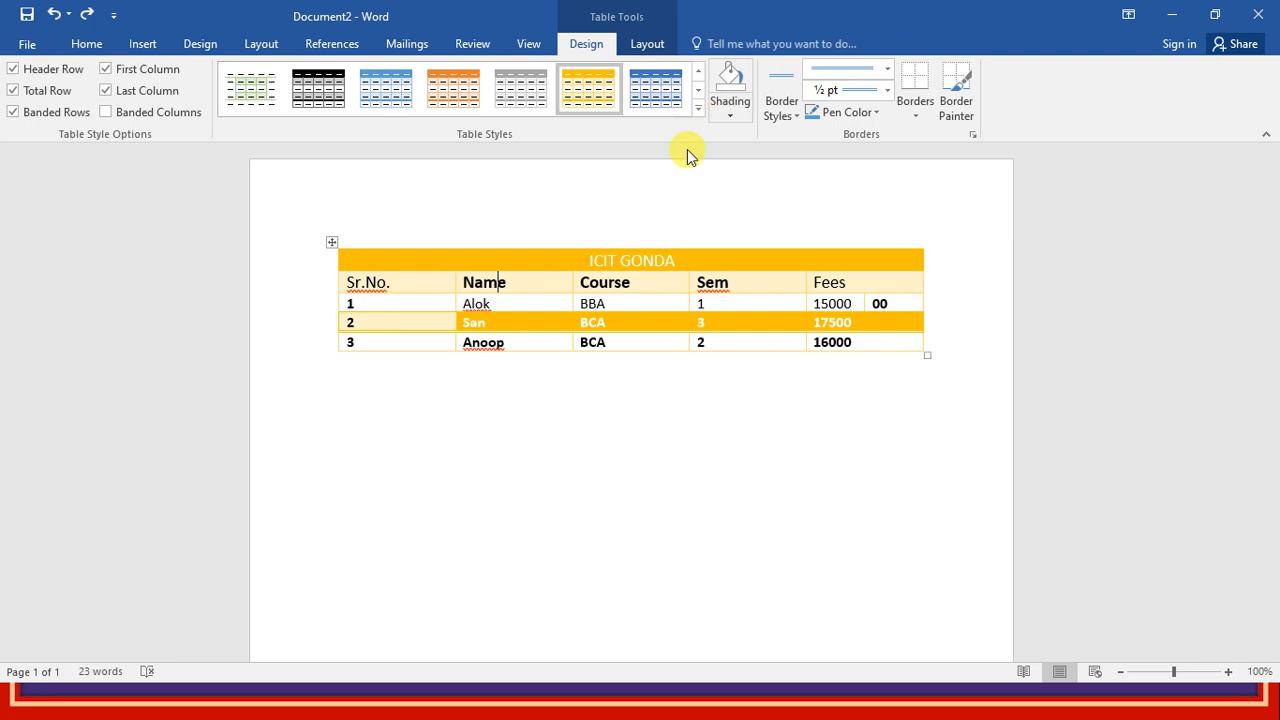
- Add a blank row at the end of the table and insert the formula =SUM(ABOVE) in its Fees cell
left_click(650, 44)
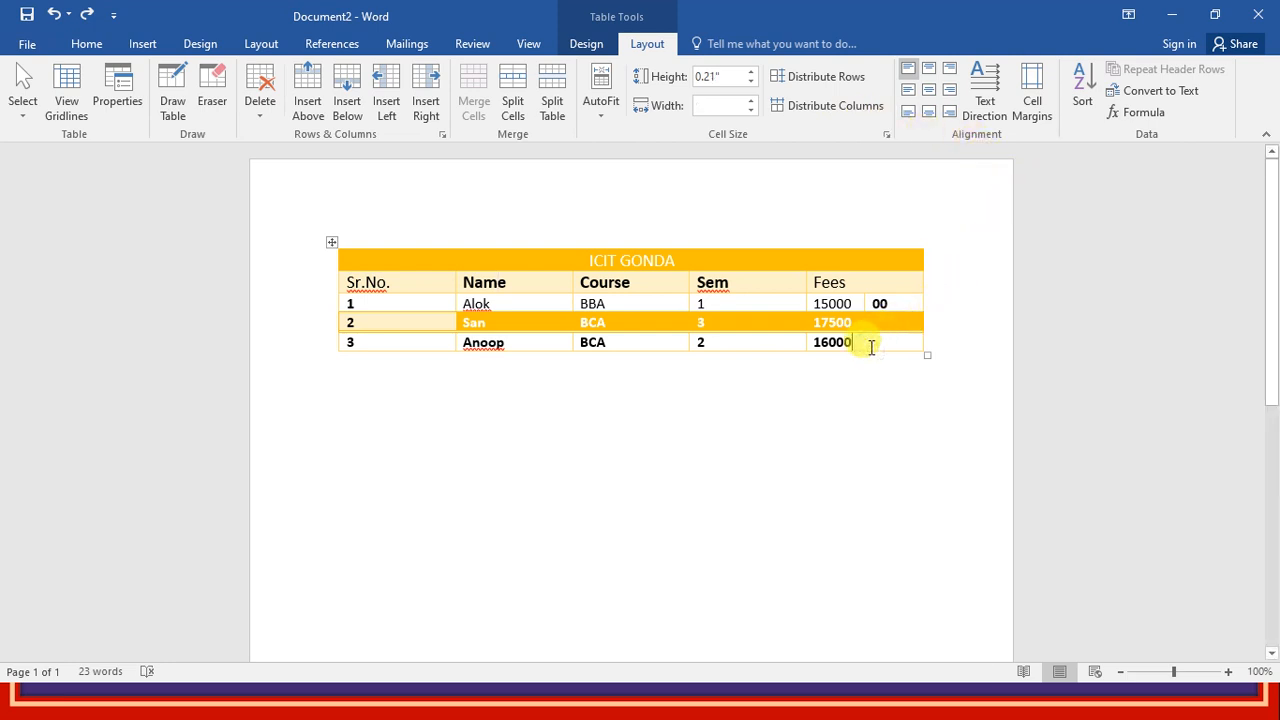
key("Tab")
key("Tab")
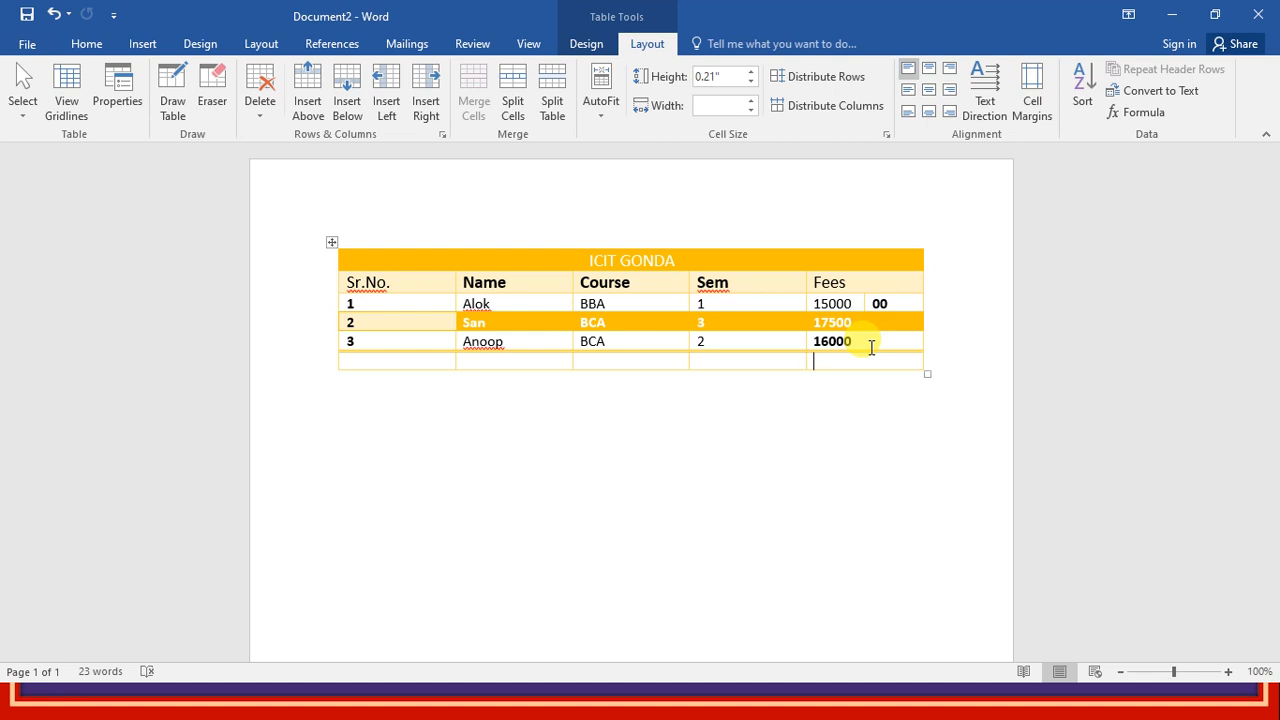
left_click(851, 366)
left_click(1143, 113)
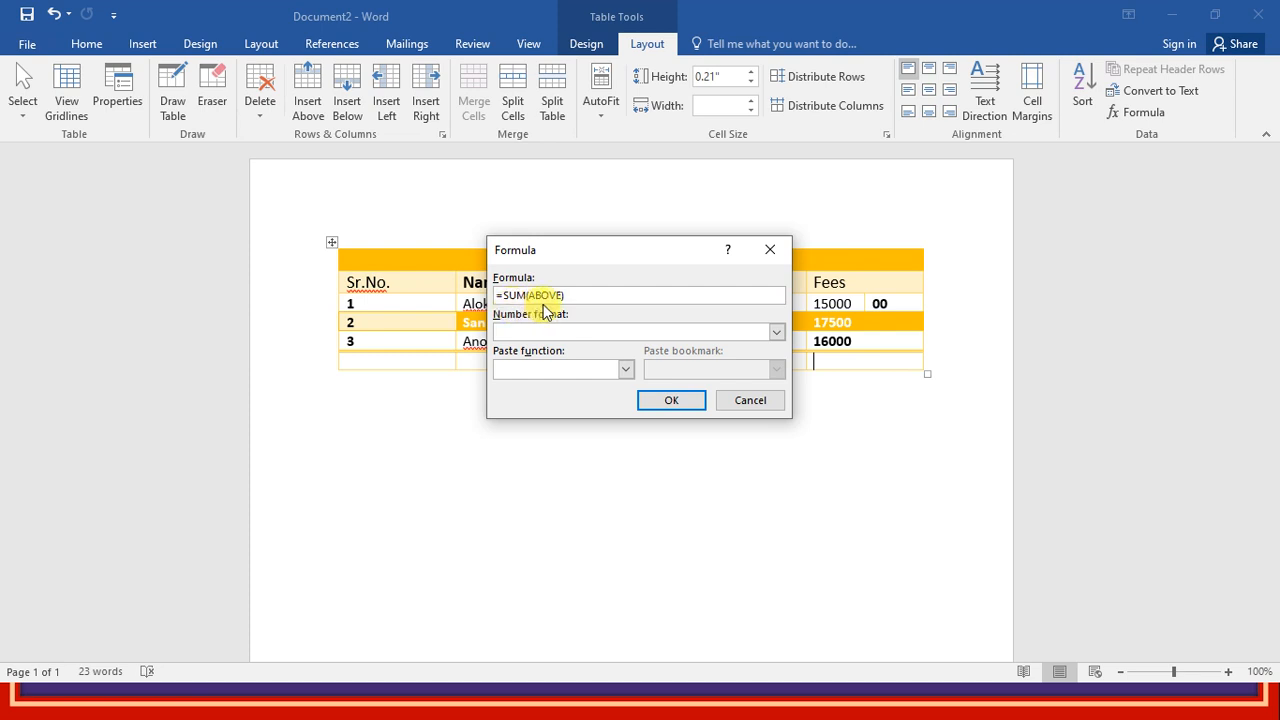
left_click(662, 401)
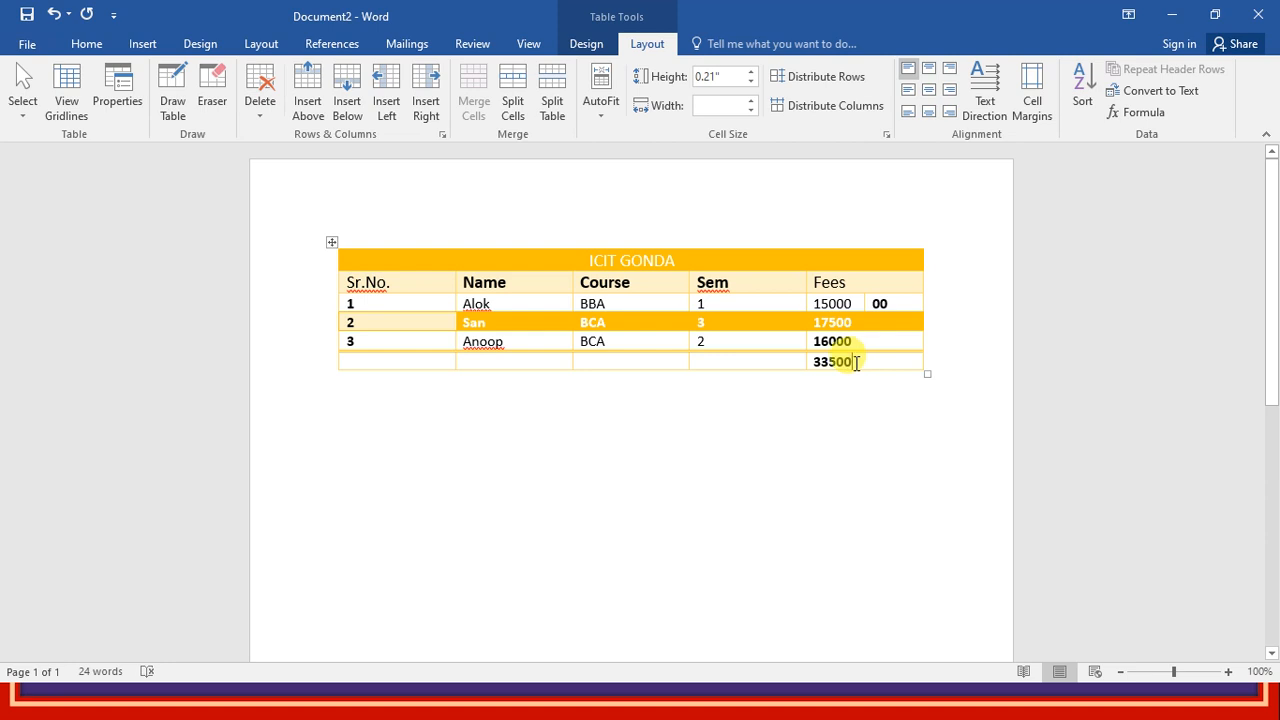
- Undo the sum formula and the added last row of the table
key("ctrl+z")
key("ctrl+z")
key("ctrl+z")
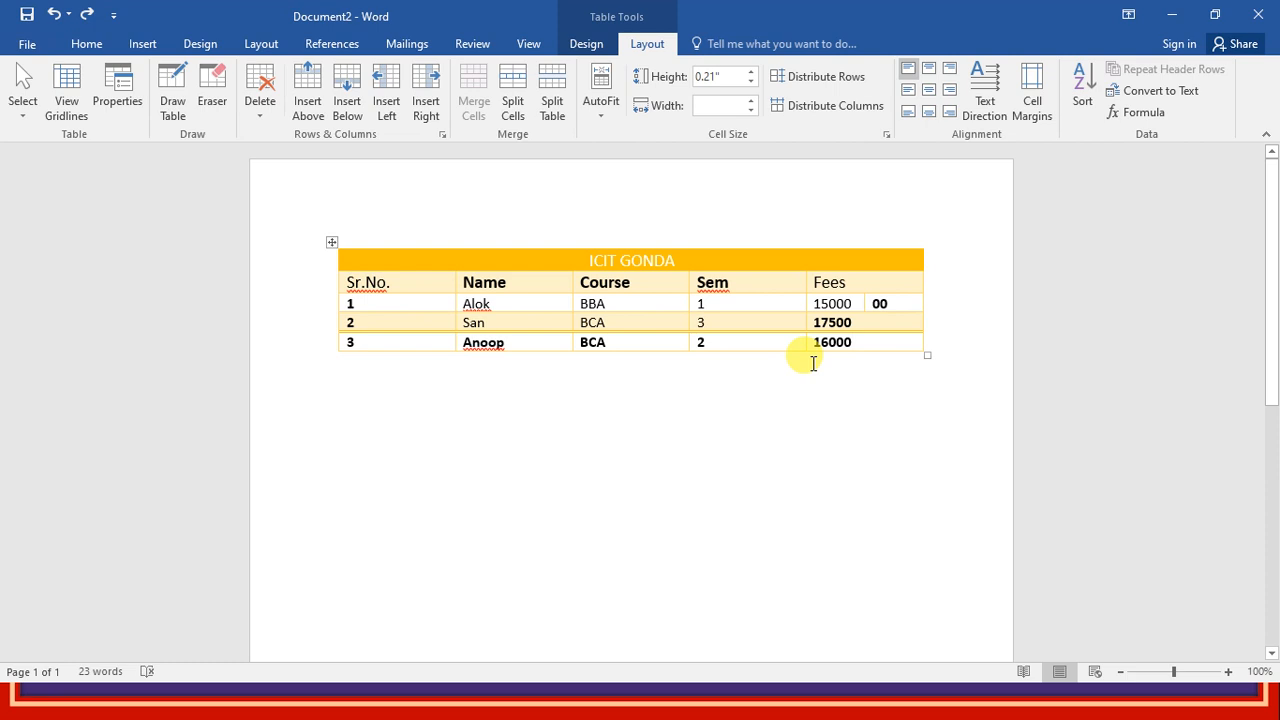
- Try to sort the whole table by Column 1 as text in ascending order with no header row, and undo the sort
left_click(412, 283)
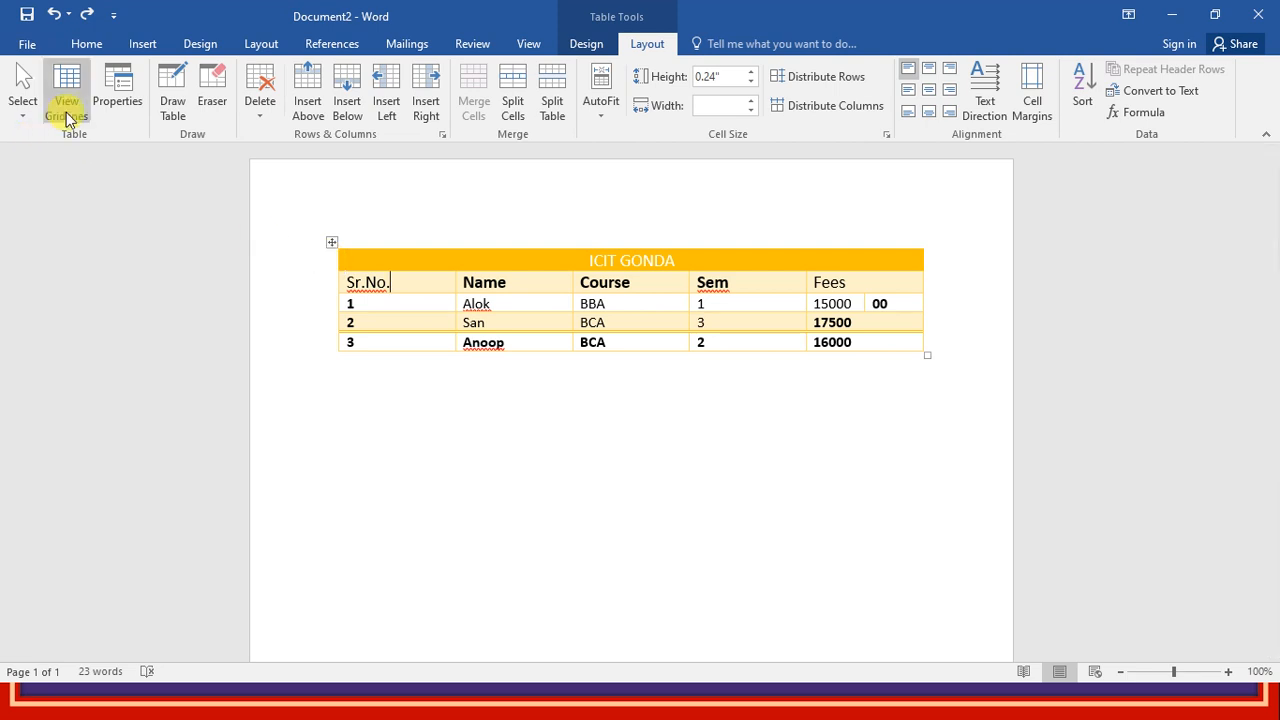
left_click(27, 112)
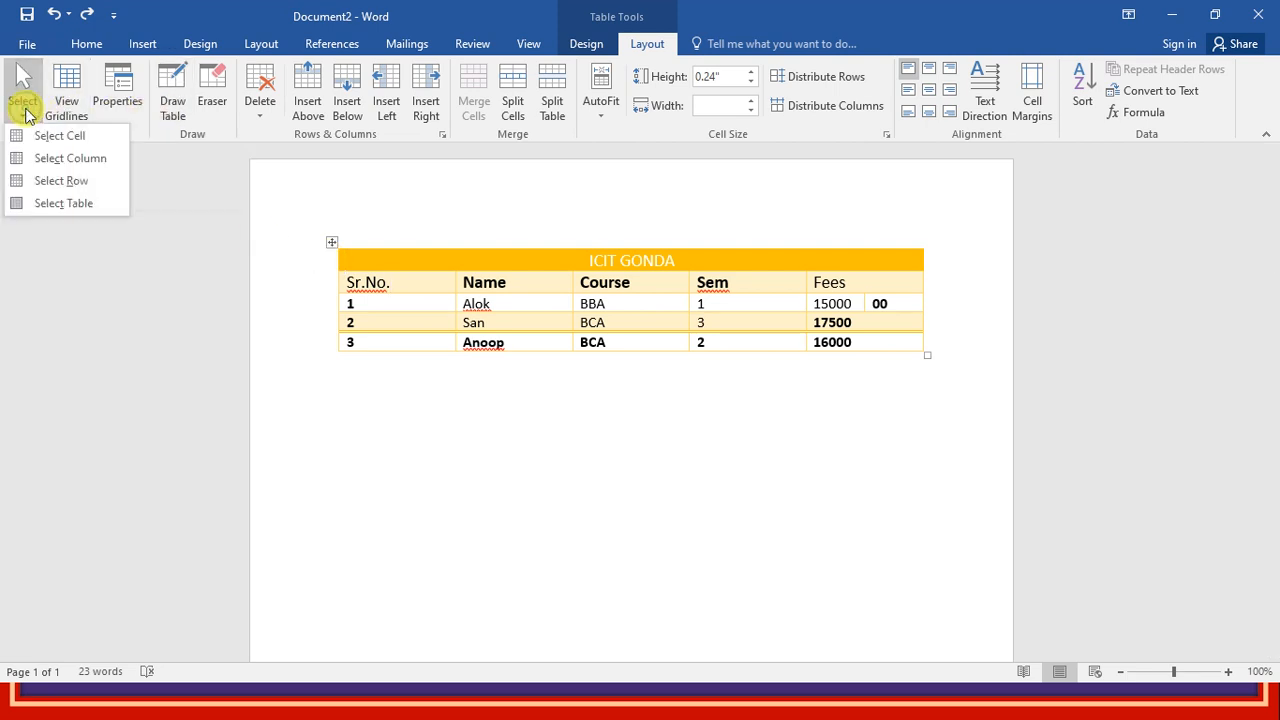
left_click(55, 204)
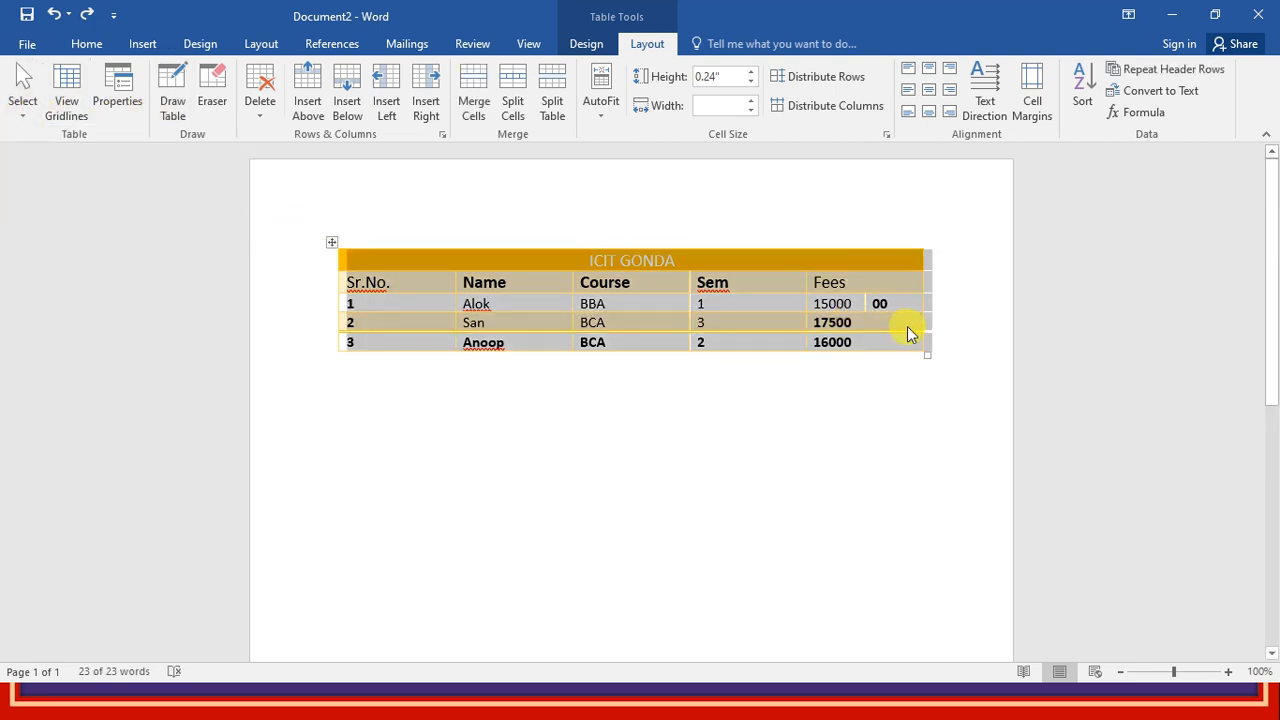
left_click(1085, 105)
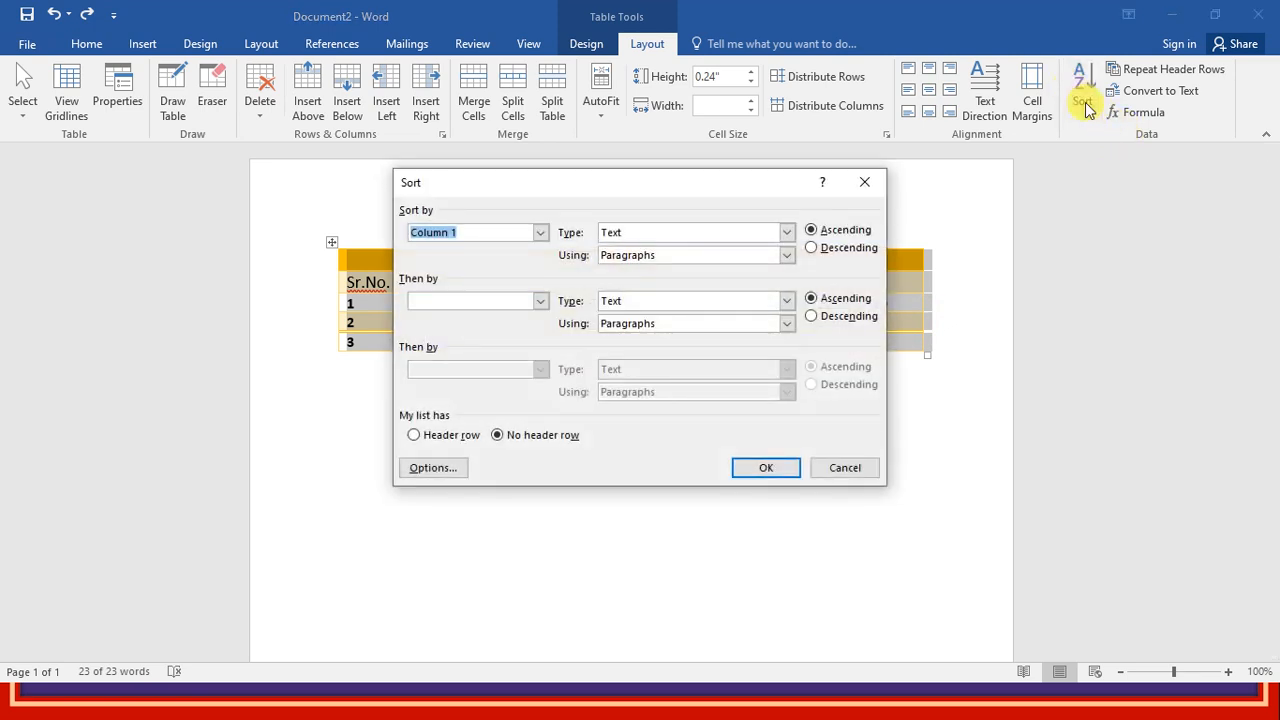
left_click(539, 233)
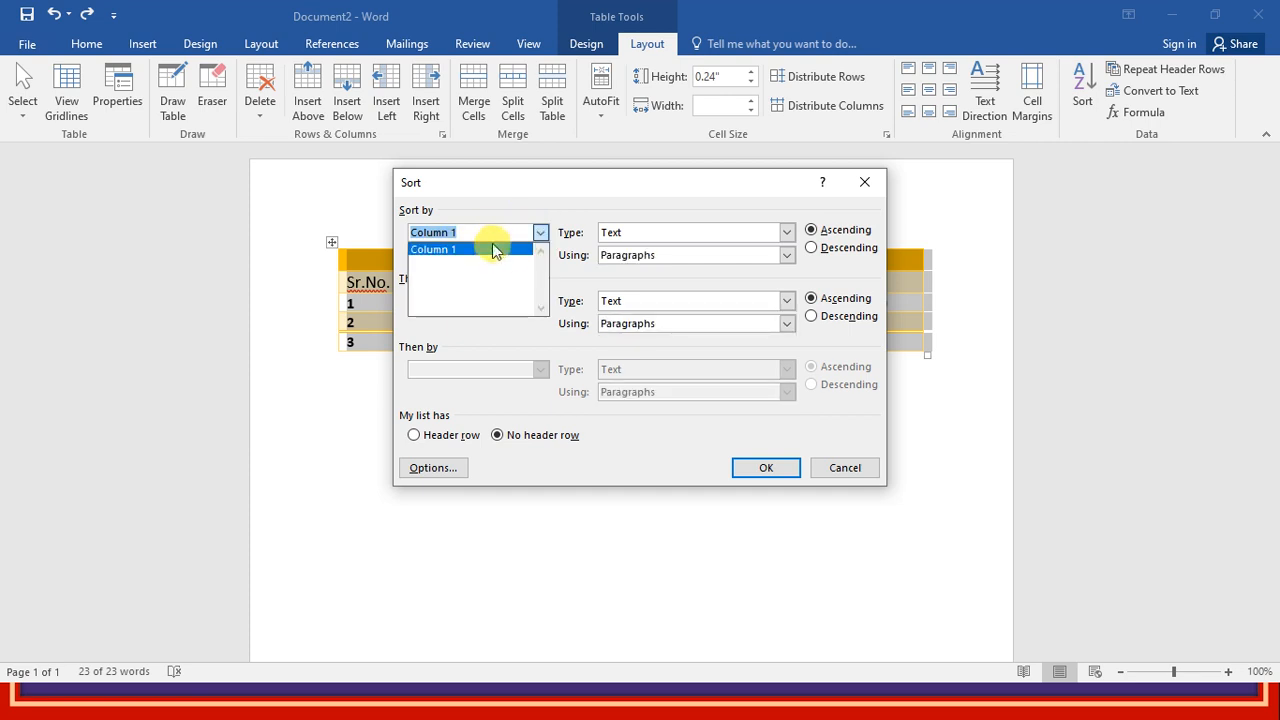
left_click(489, 231)
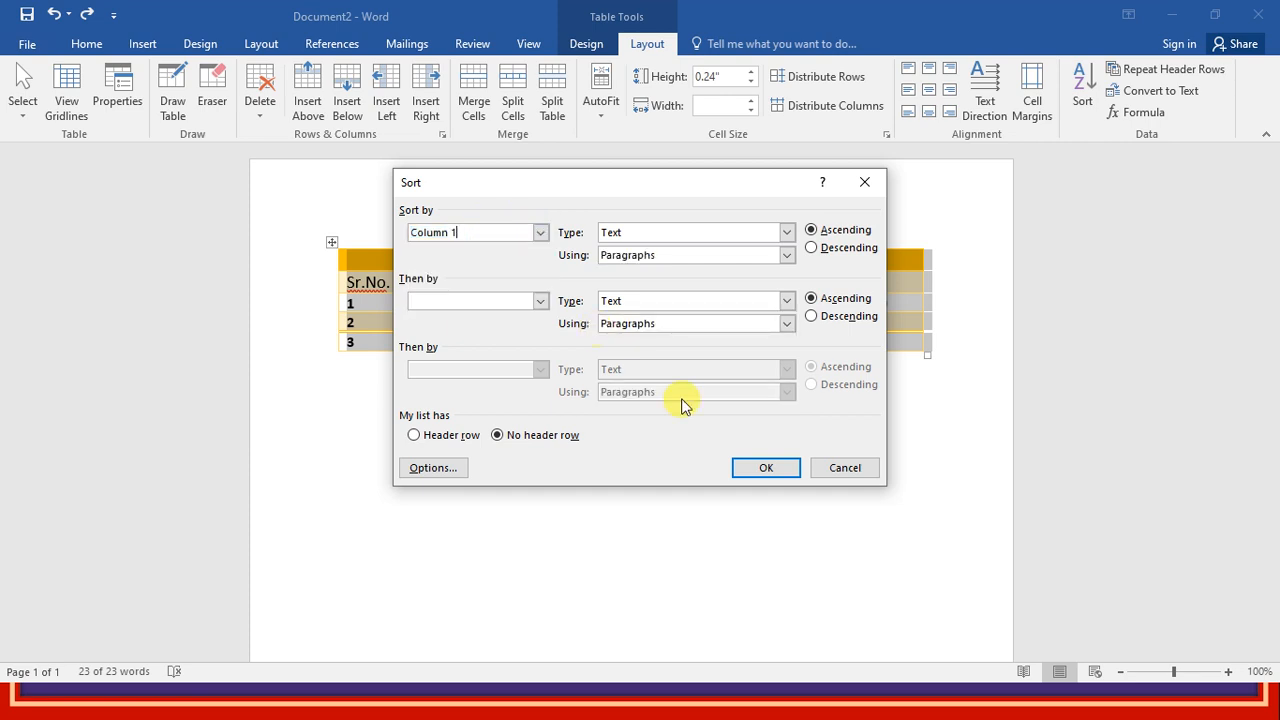
left_click(750, 466)
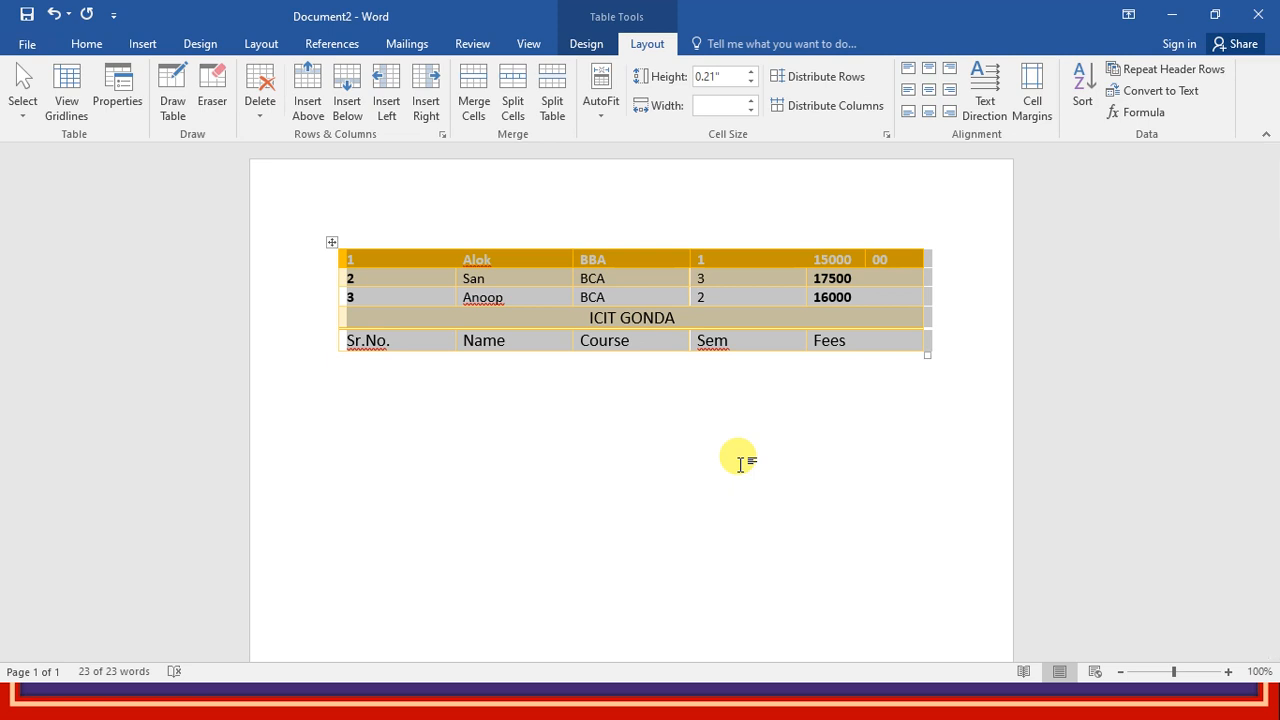
key("ctrl+z")
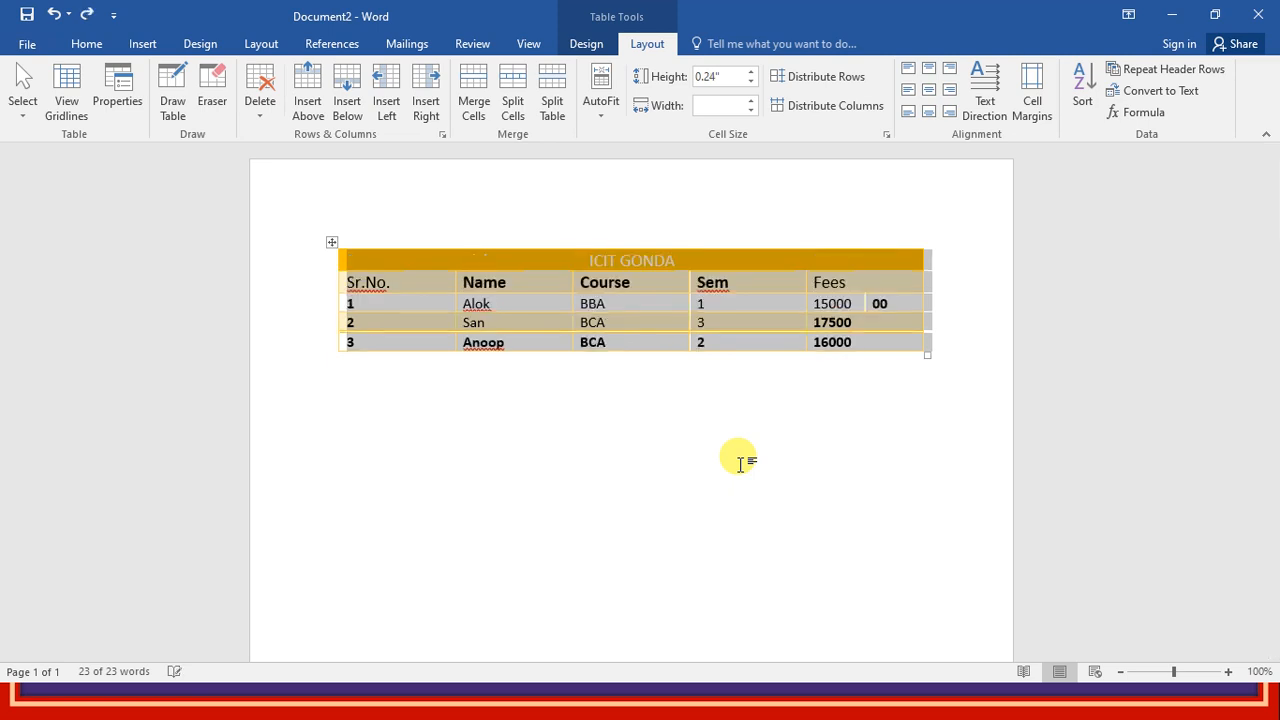
left_click(548, 383)
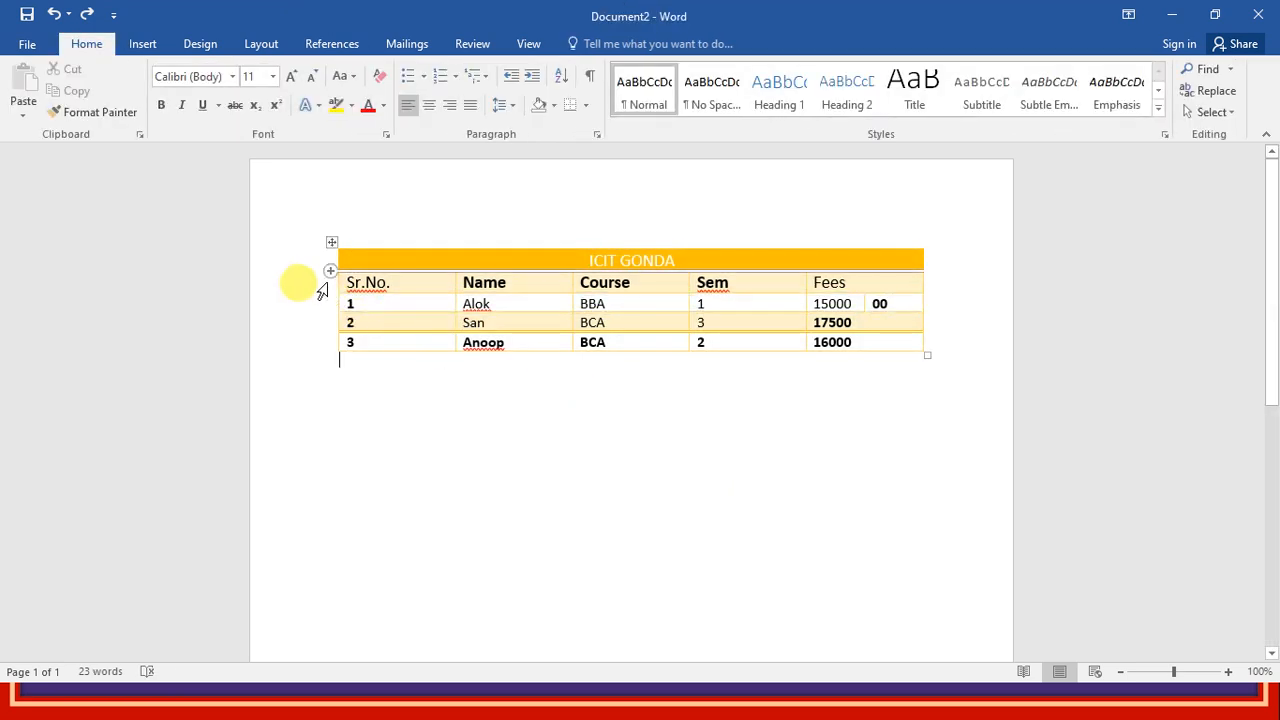
left_click(322, 290)
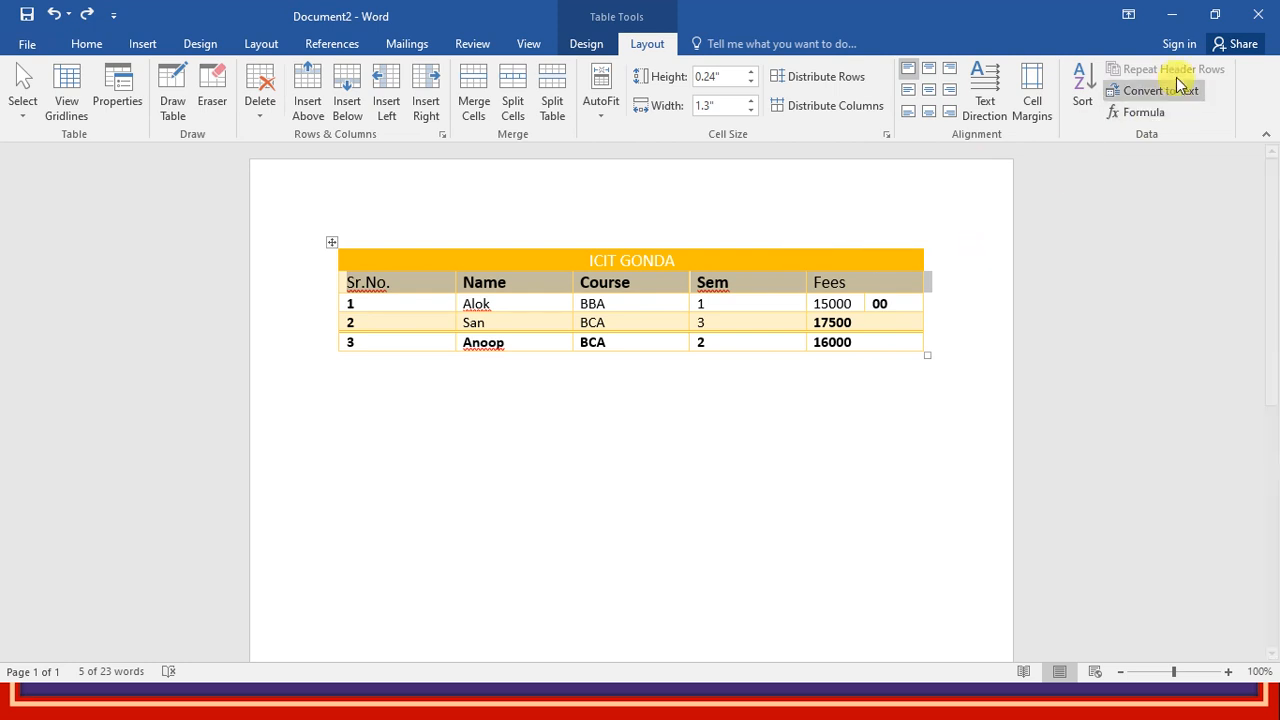
left_click(881, 202)
left_click(643, 335)
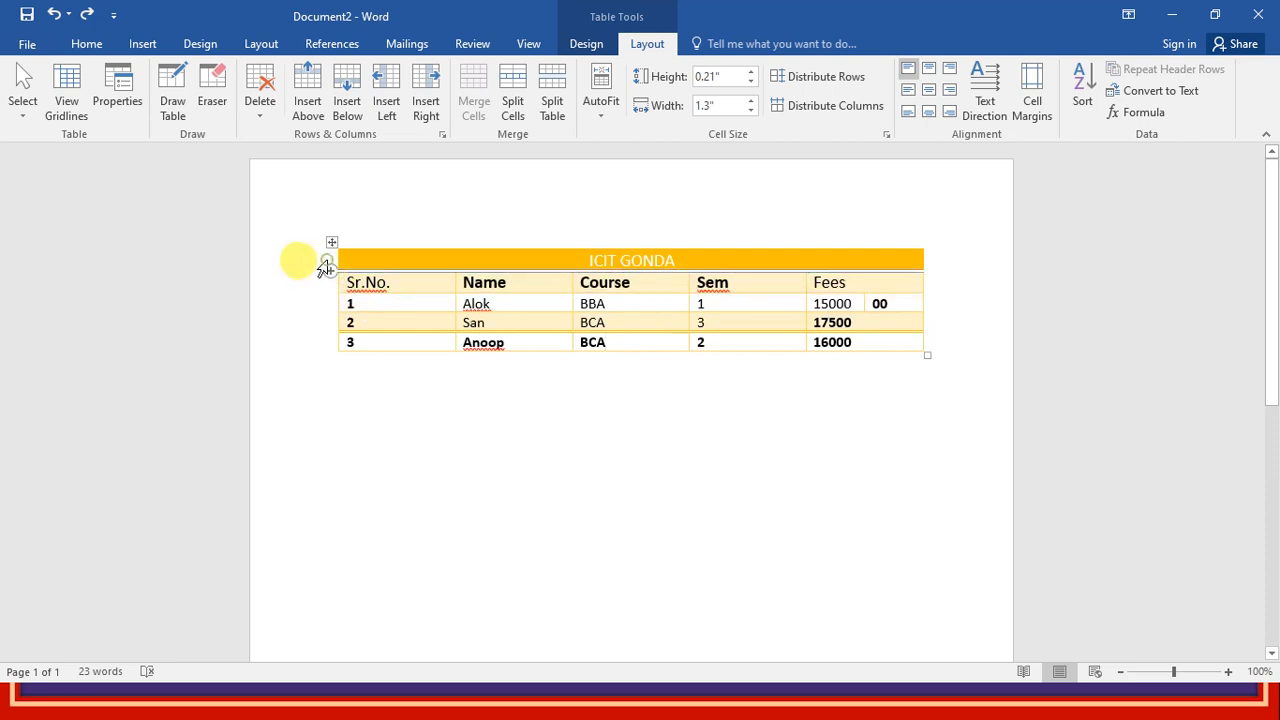
- Delete the "ICIT GONDA" title row and set the Sr.No., Name, Course, Sem and Fees row as a repeating header row
left_click(326, 266)
right_click(329, 262)
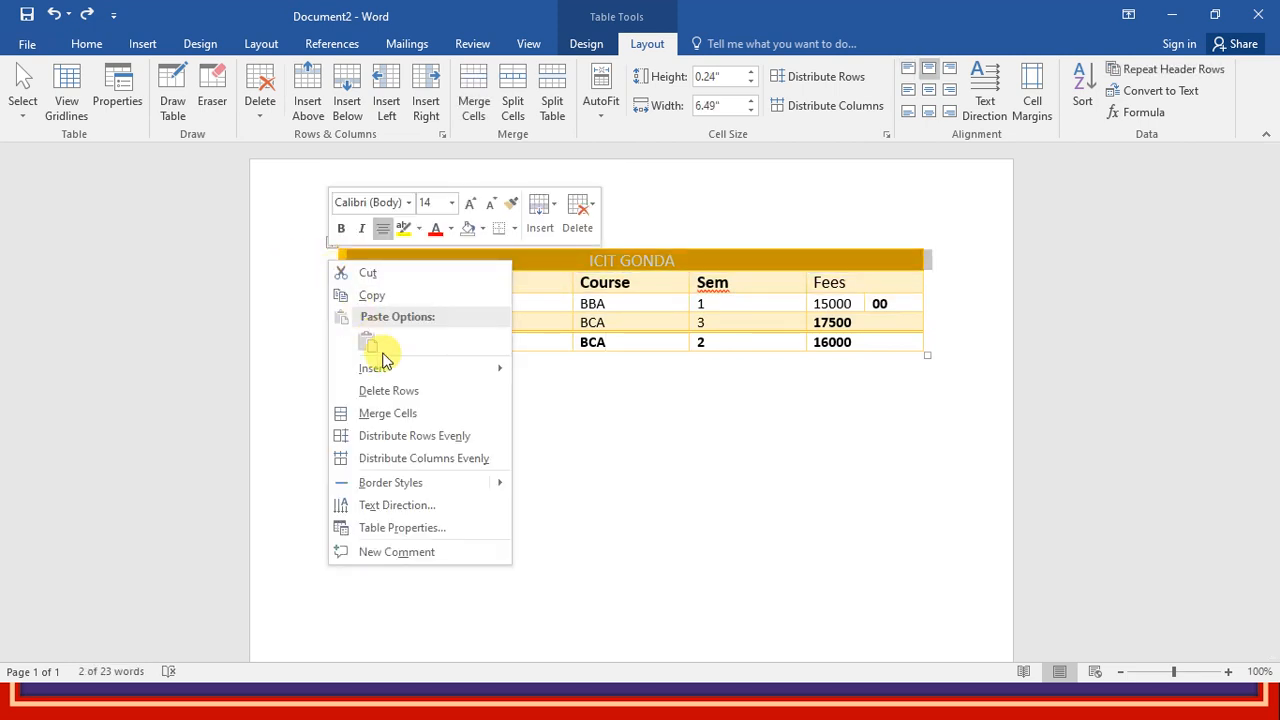
left_click(402, 391)
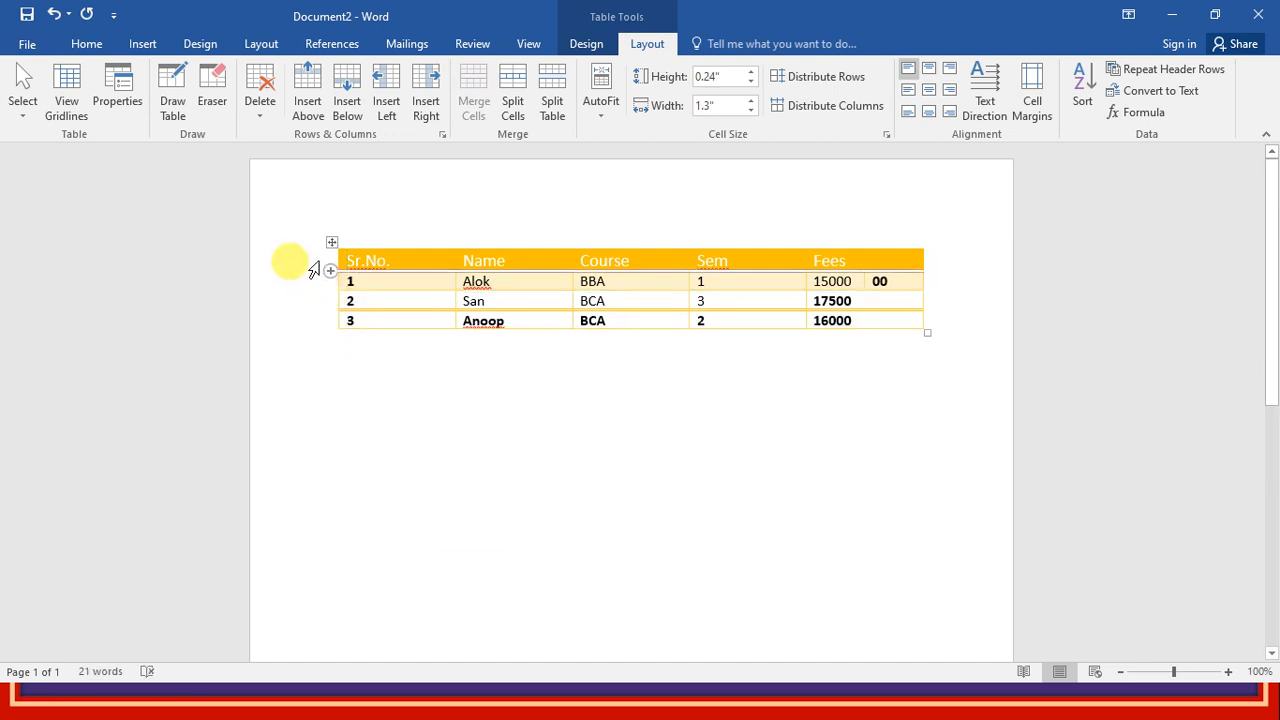
left_click(311, 264)
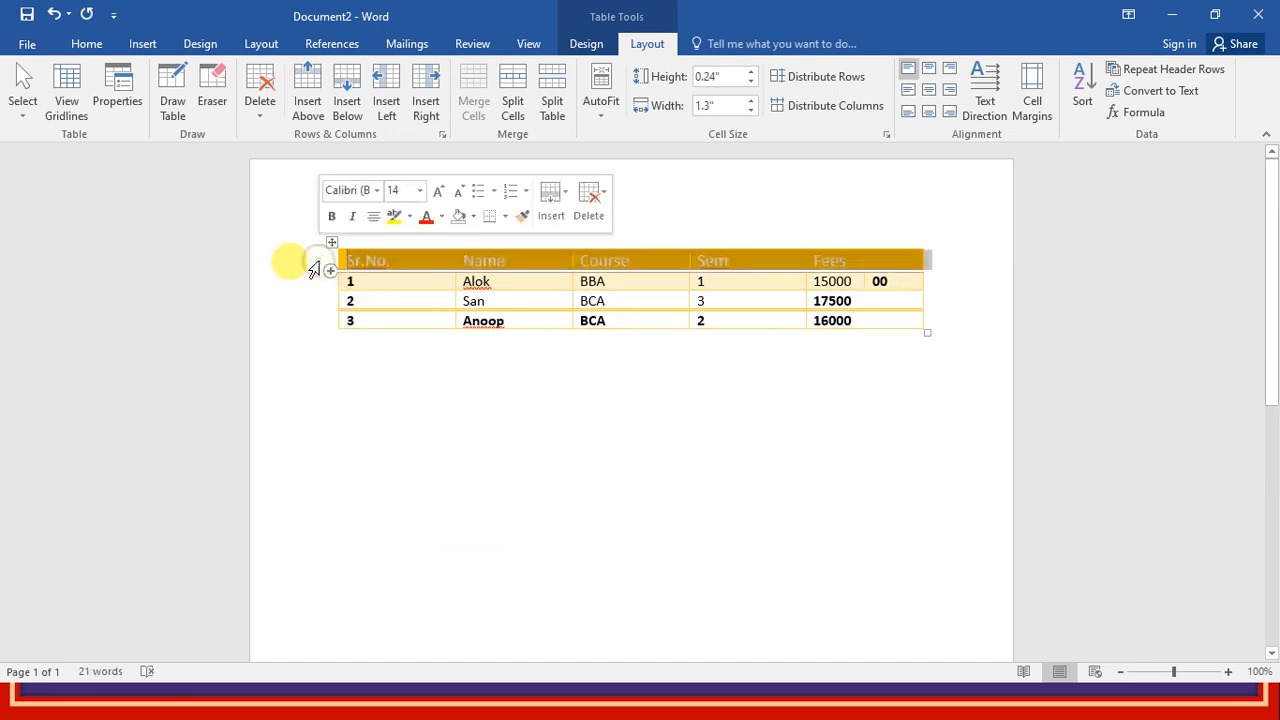
left_click(1181, 72)
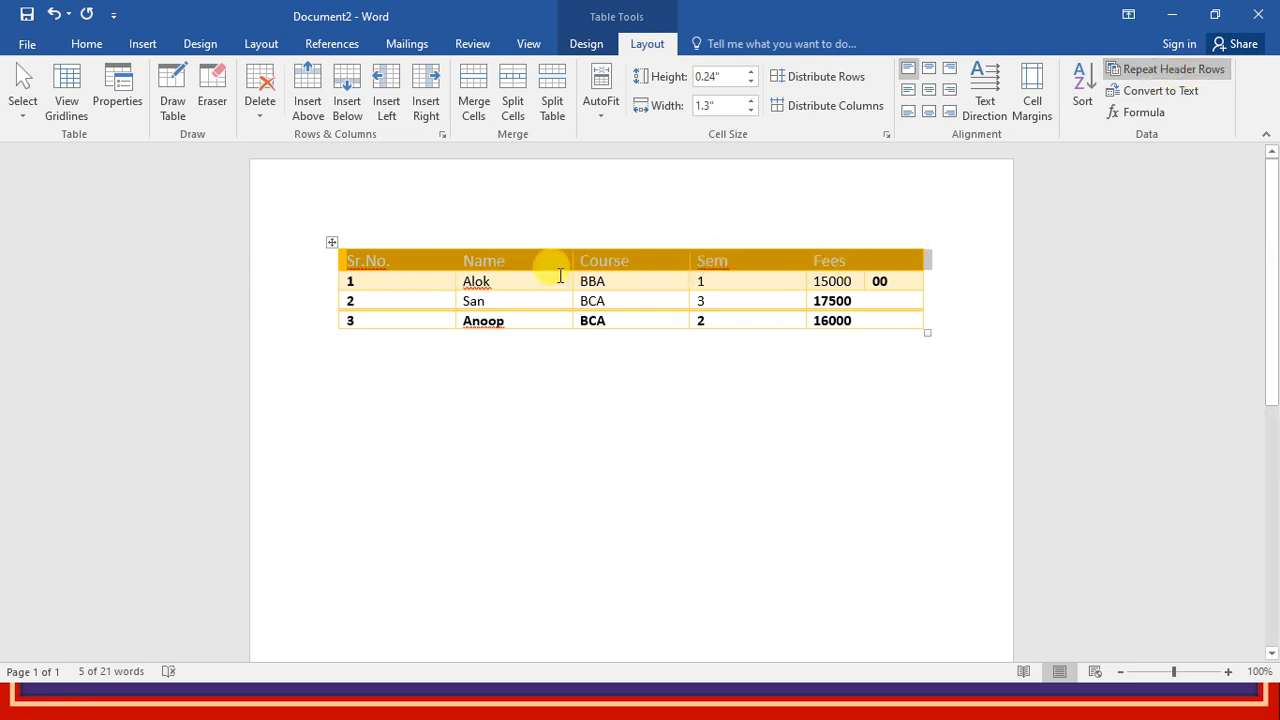
- Sort the whole table by the Name column as text in ascending order
left_click(530, 281)
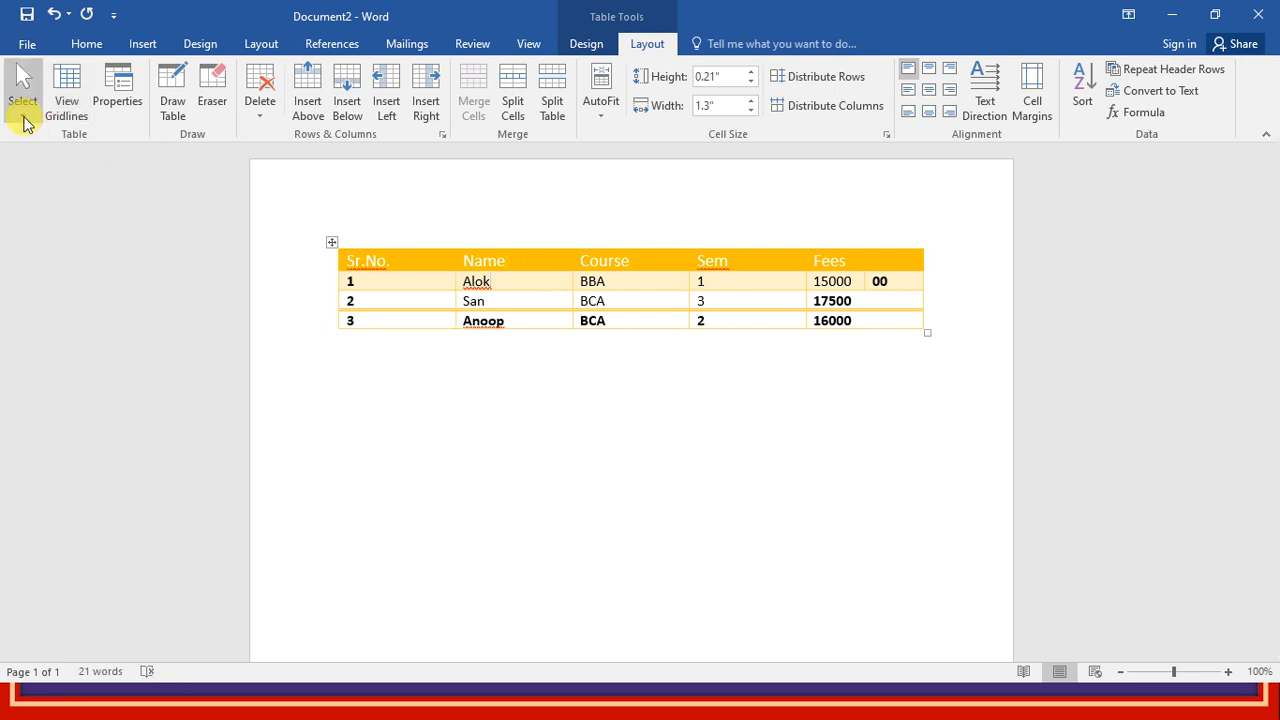
left_click(22, 110)
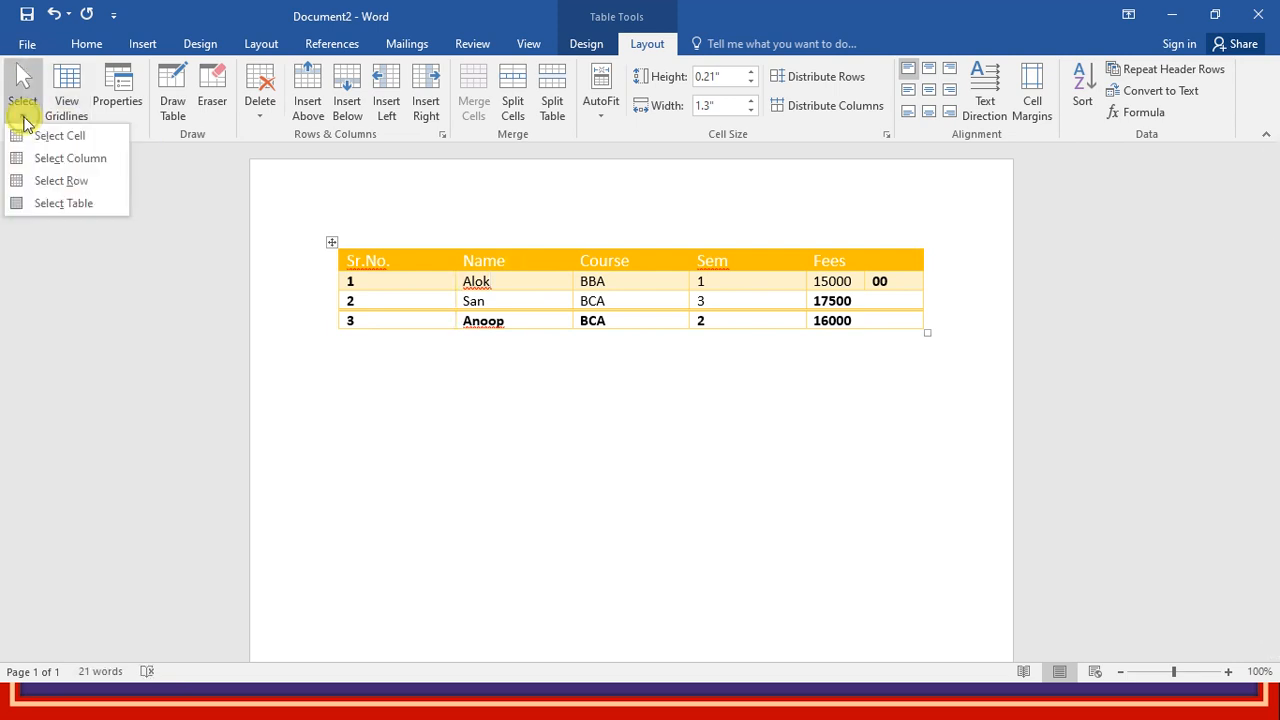
left_click(76, 203)
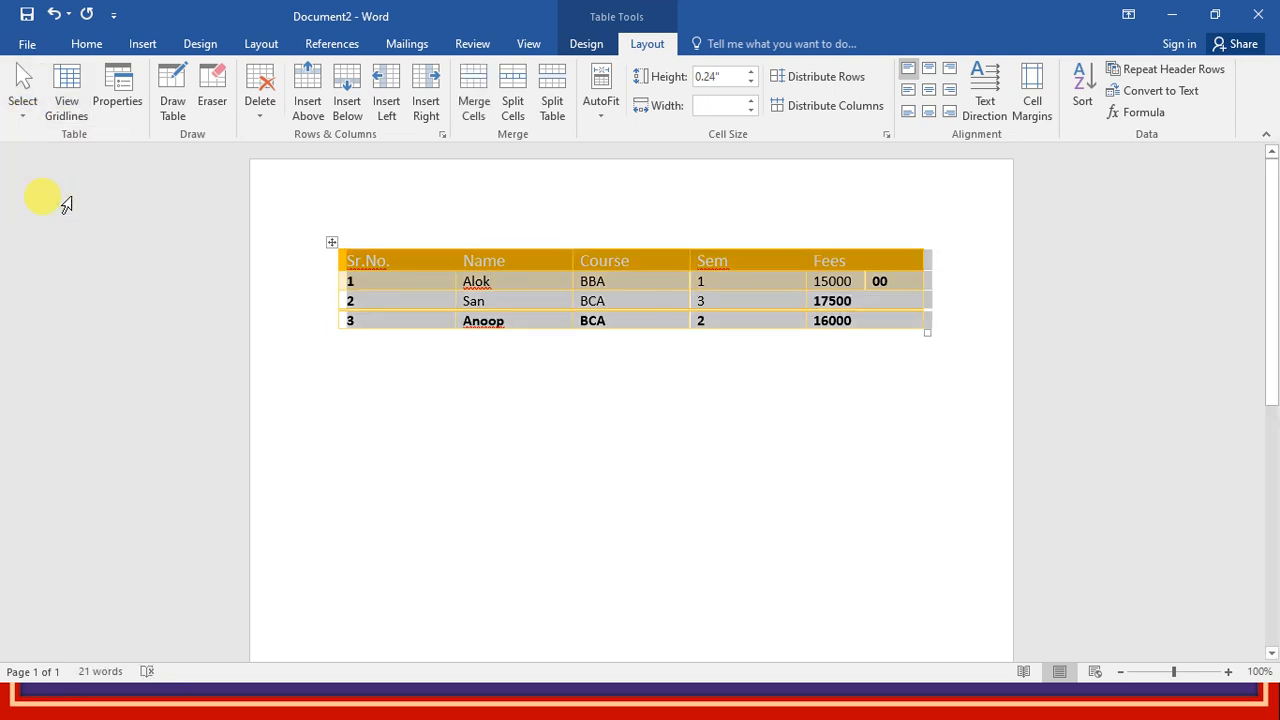
left_click(1089, 96)
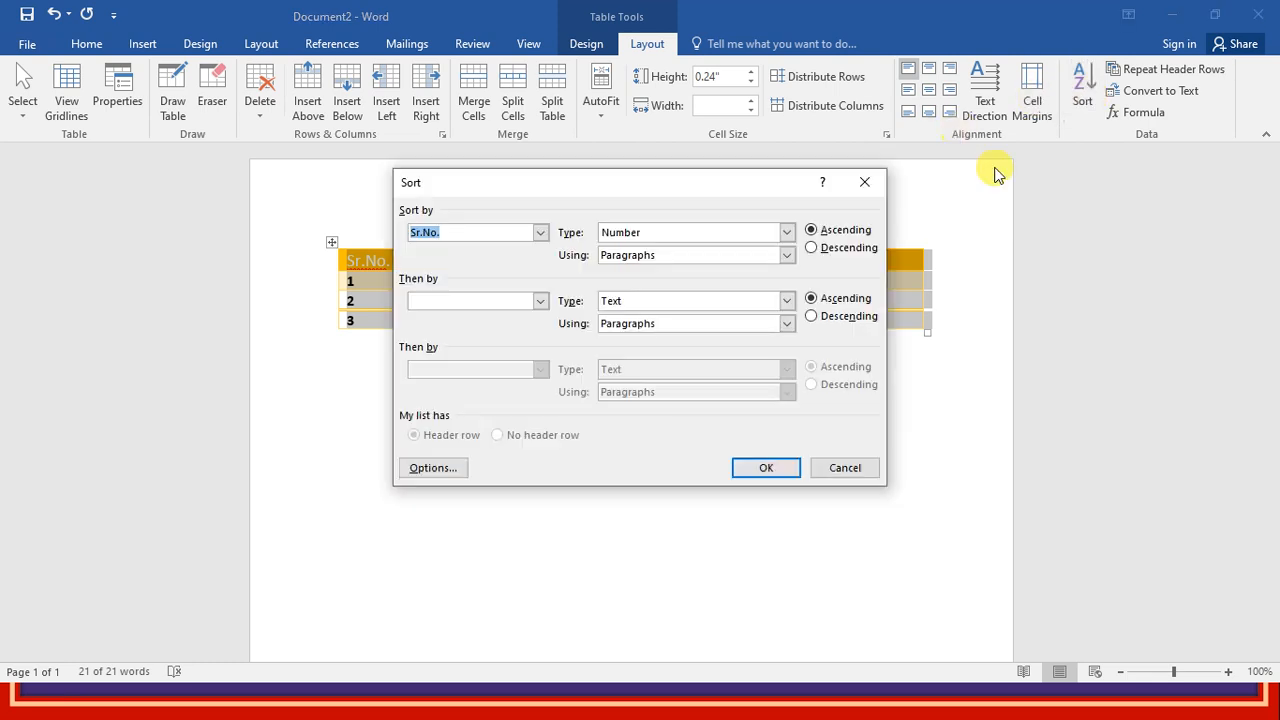
left_click(541, 236)
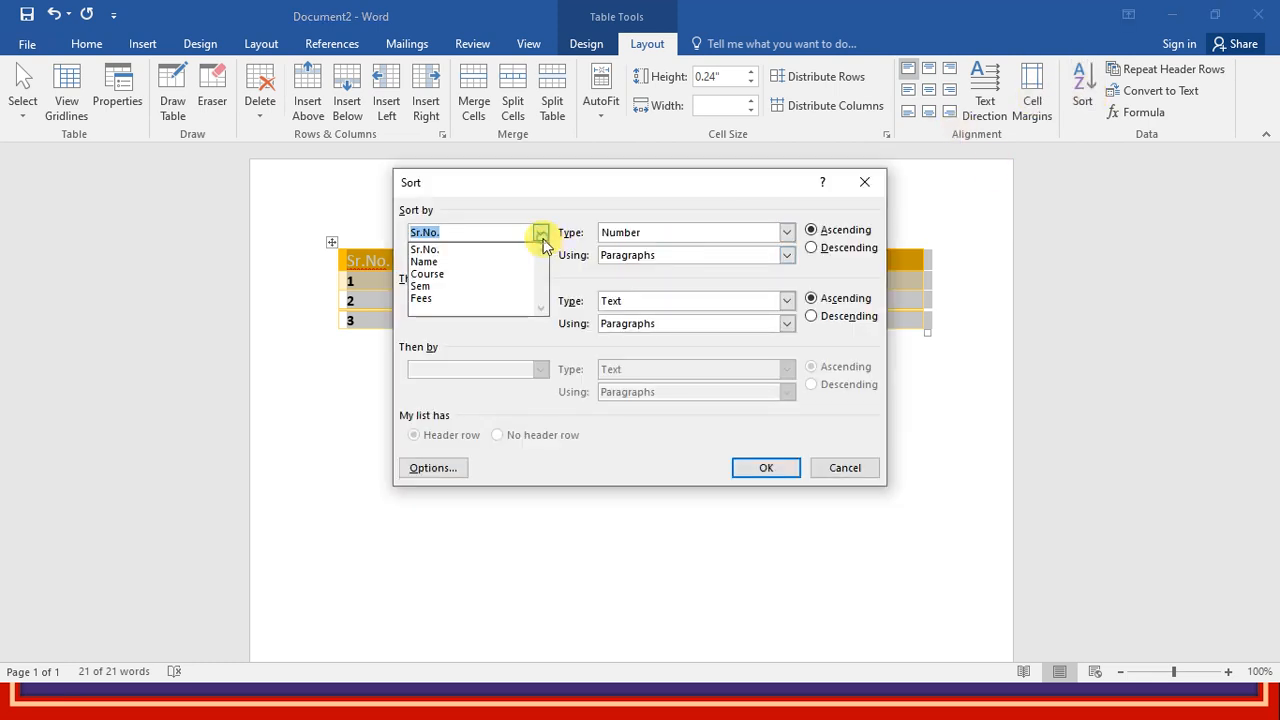
left_click(484, 271)
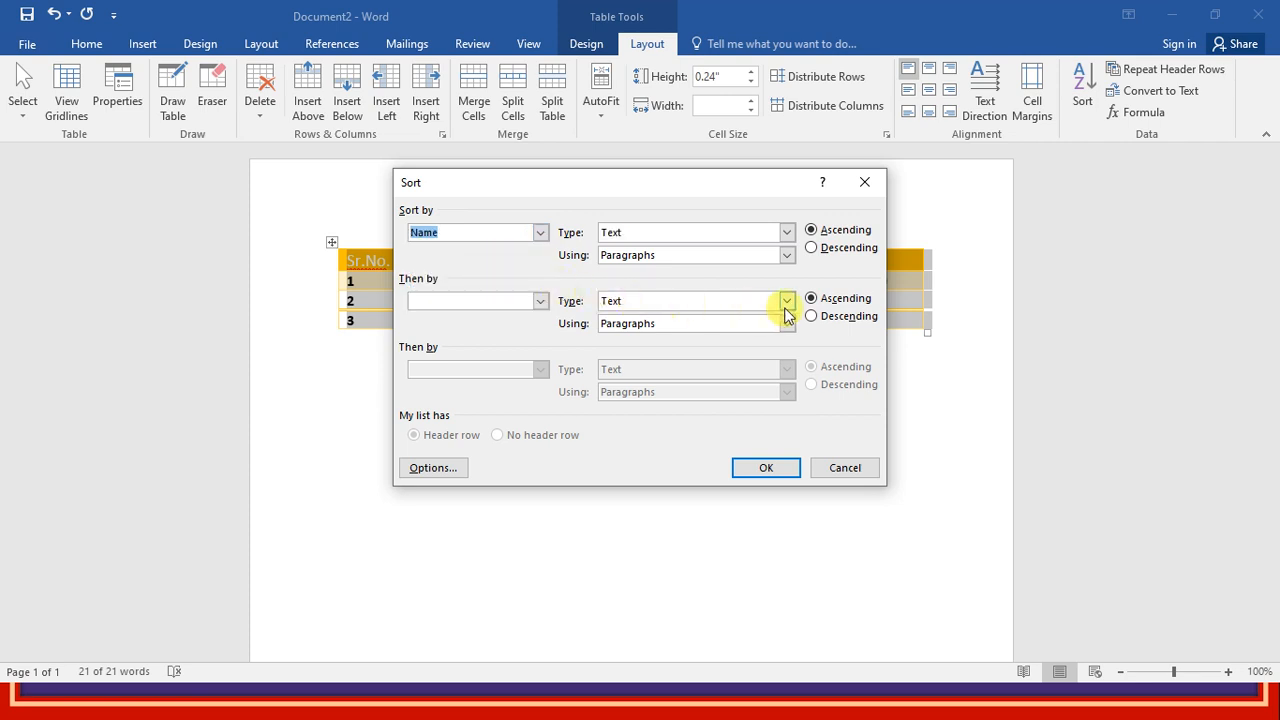
left_click(757, 470)
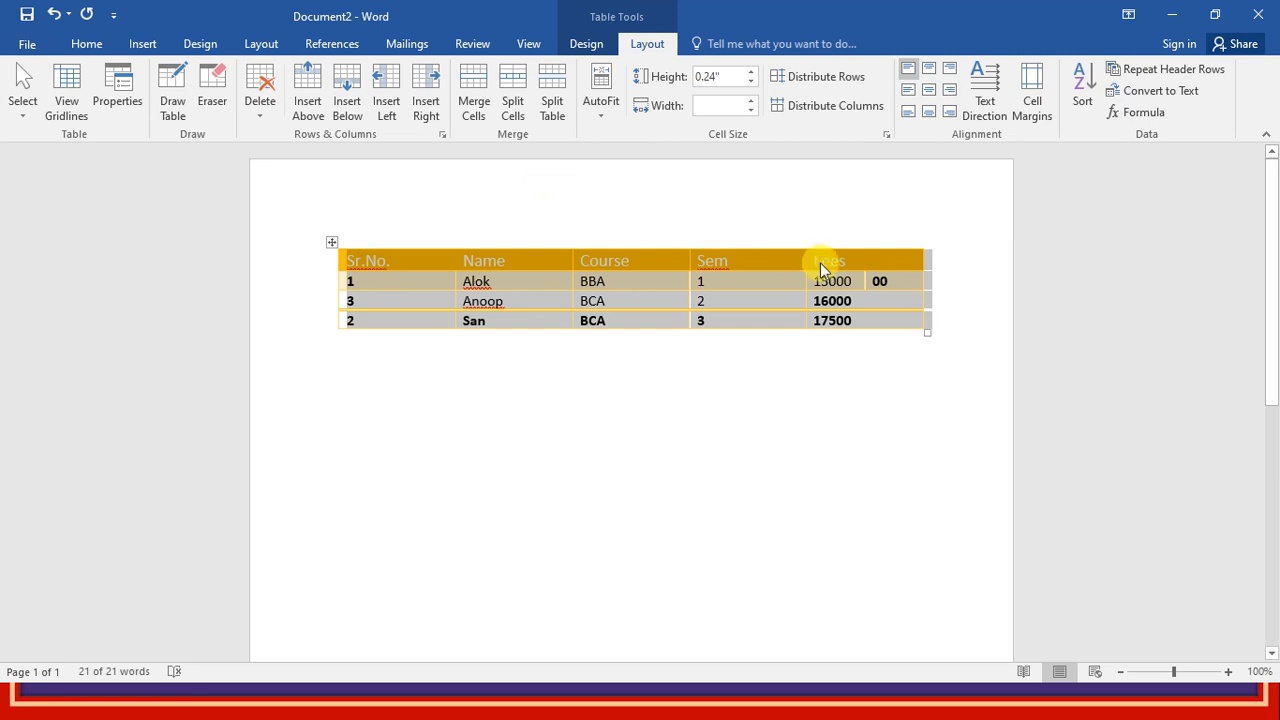
key("alt+Tab")
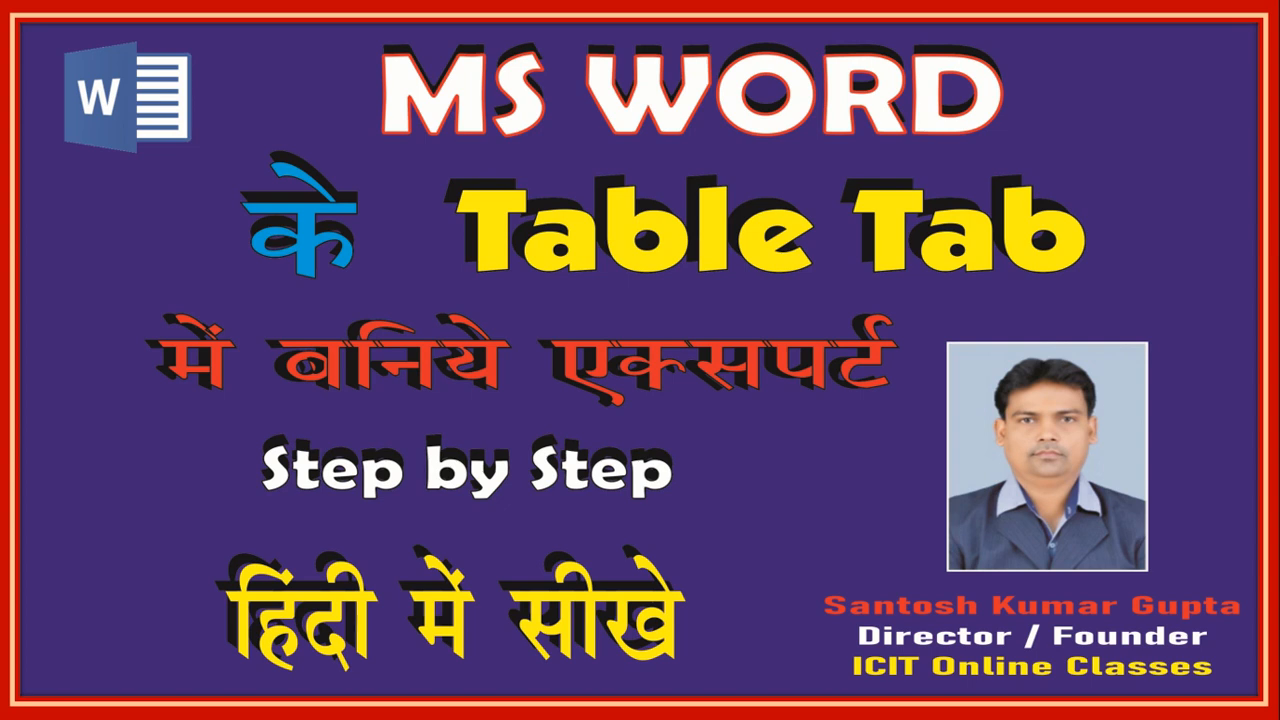
key("Right")
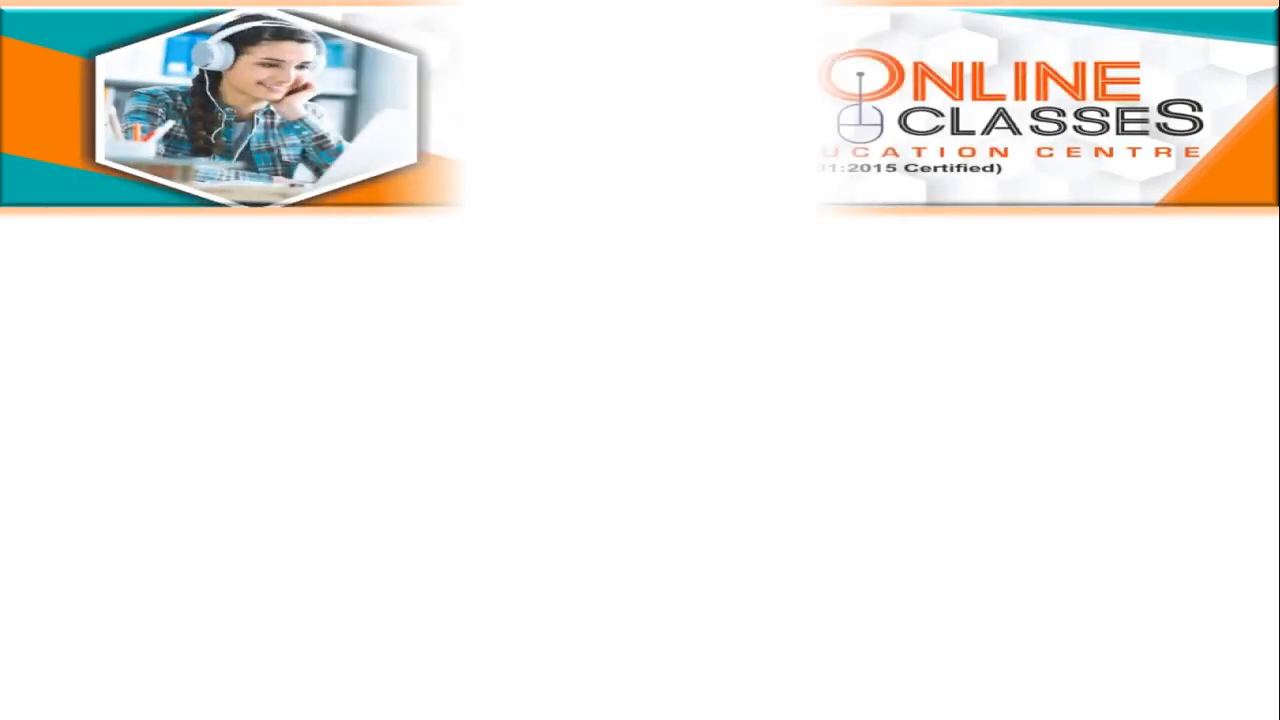